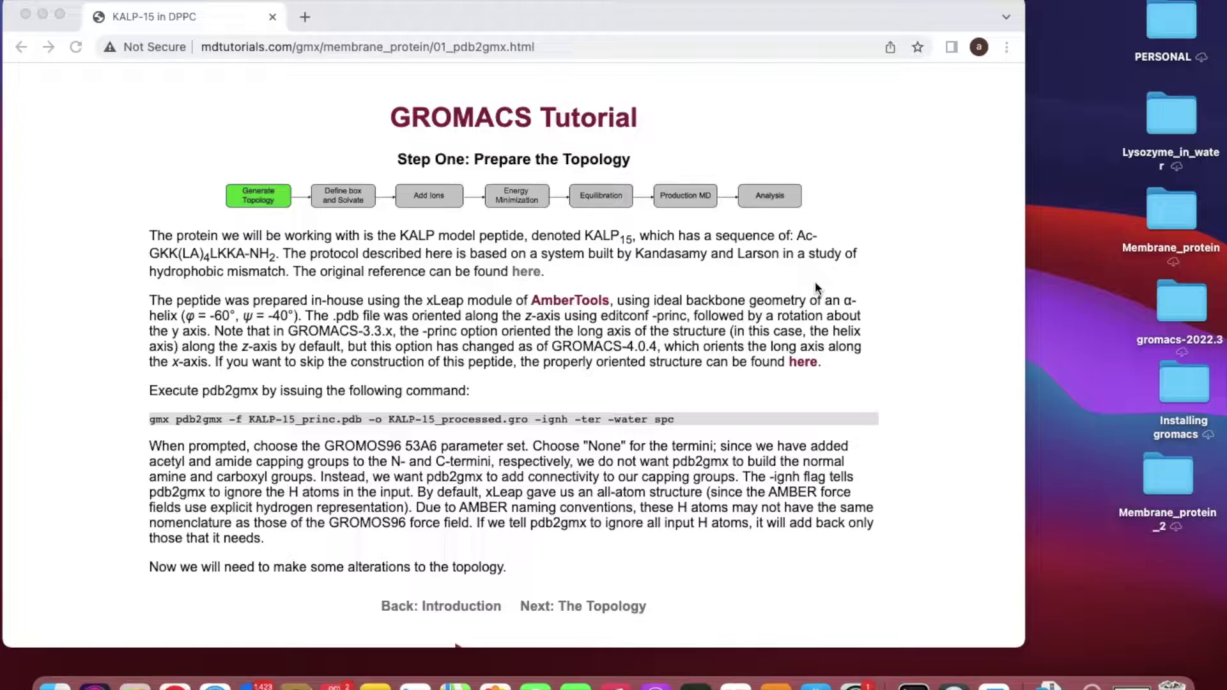
- Skim Step One, then return to the KALP-15 in DPPC tutorial's introduction page
{"action": "scroll", "coordinate": [814, 282], "scroll_direction": "down", "scroll_amount": 2}
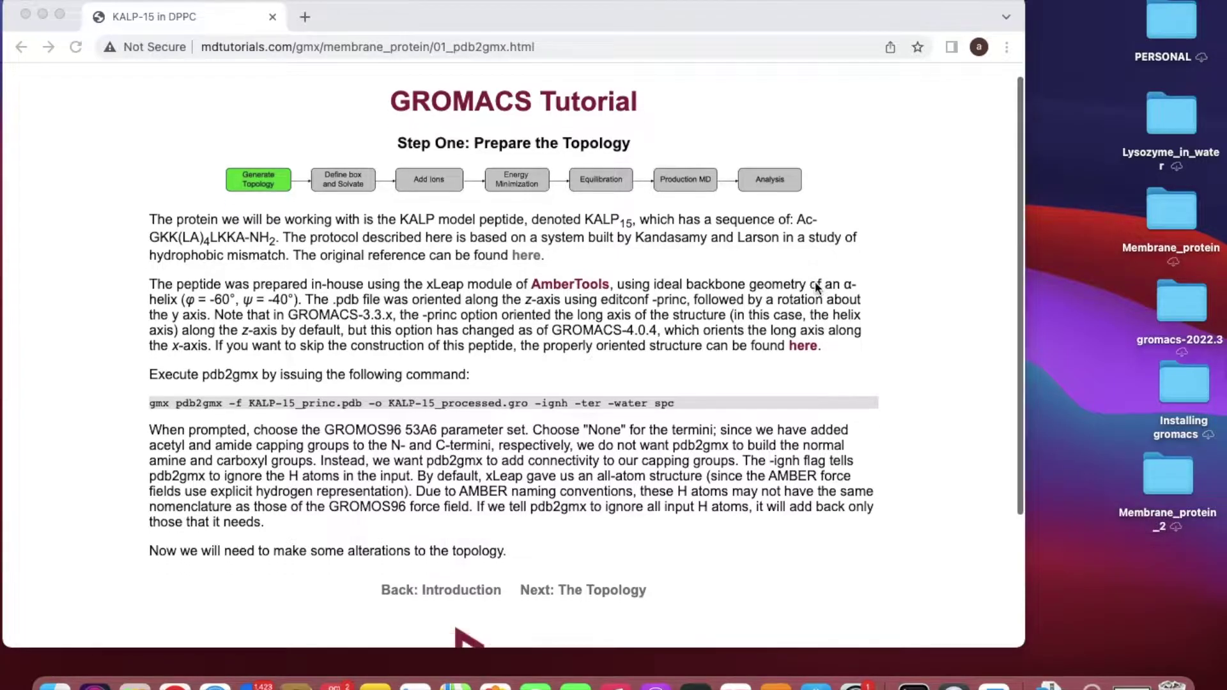
{"action": "scroll", "coordinate": [814, 281], "scroll_direction": "up", "scroll_amount": 2}
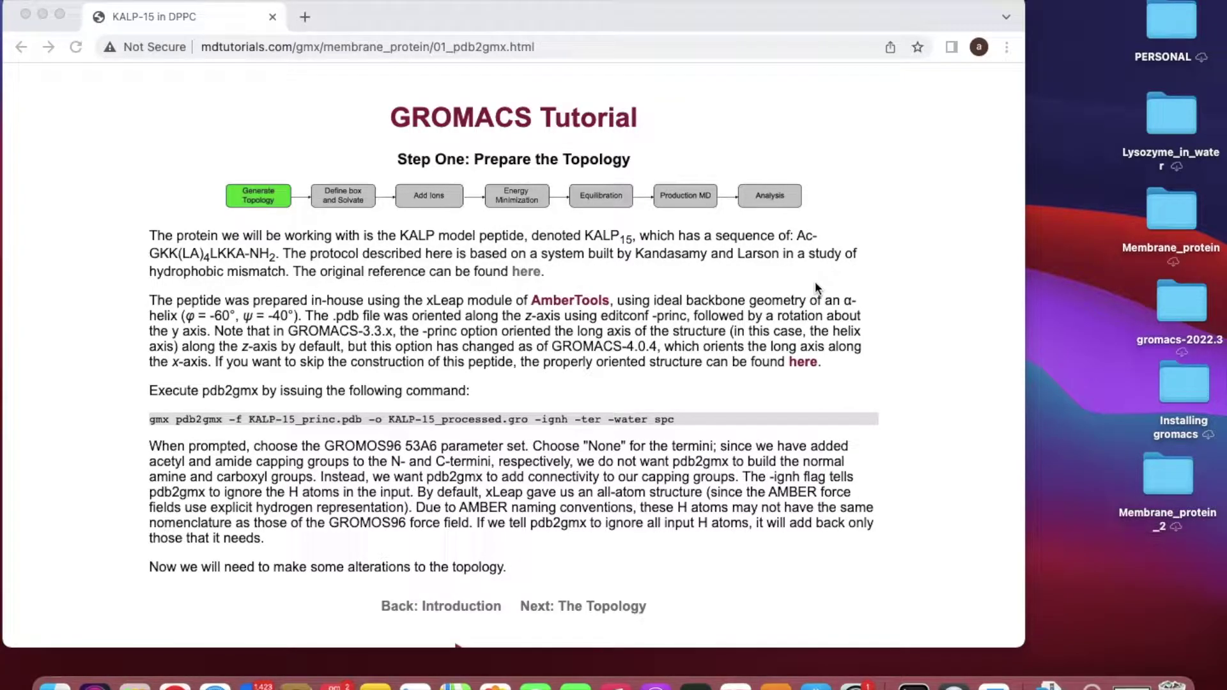
{"action": "left_click", "coordinate": [467, 605]}
{"action": "left_click", "coordinate": [468, 605]}
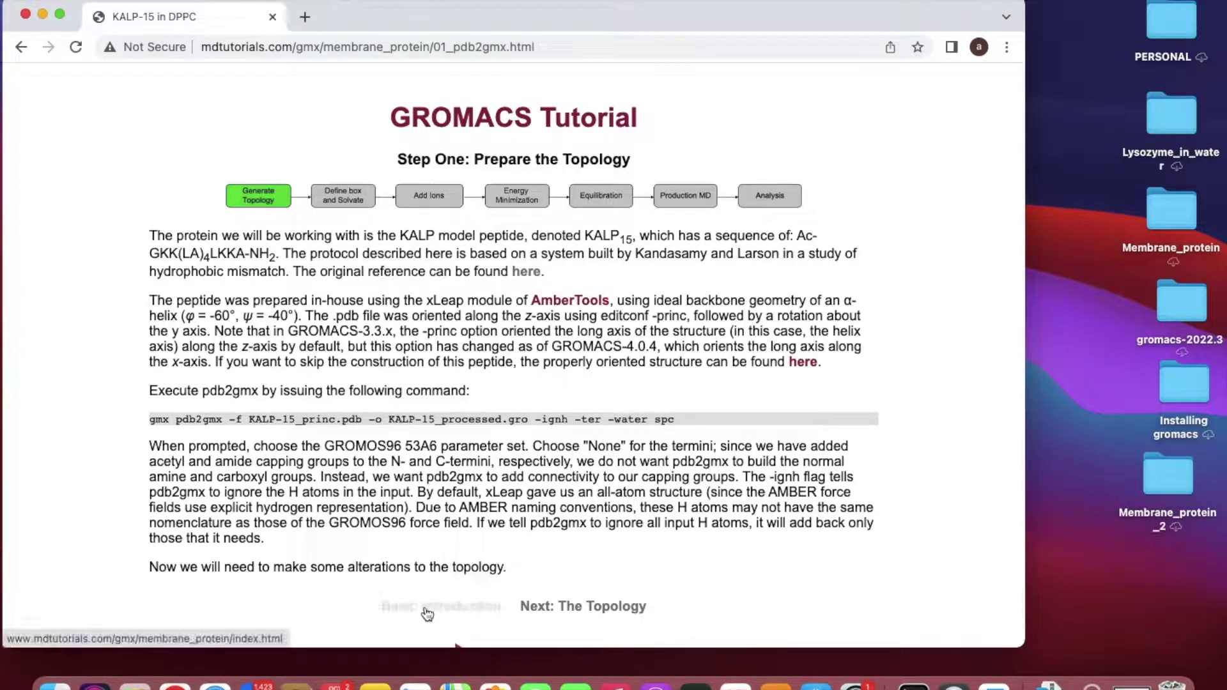
- Scroll through the introduction and start the tutorial at Step One: Prepare the Topology
{"action": "scroll", "coordinate": [776, 539], "scroll_direction": "down", "scroll_amount": 2}
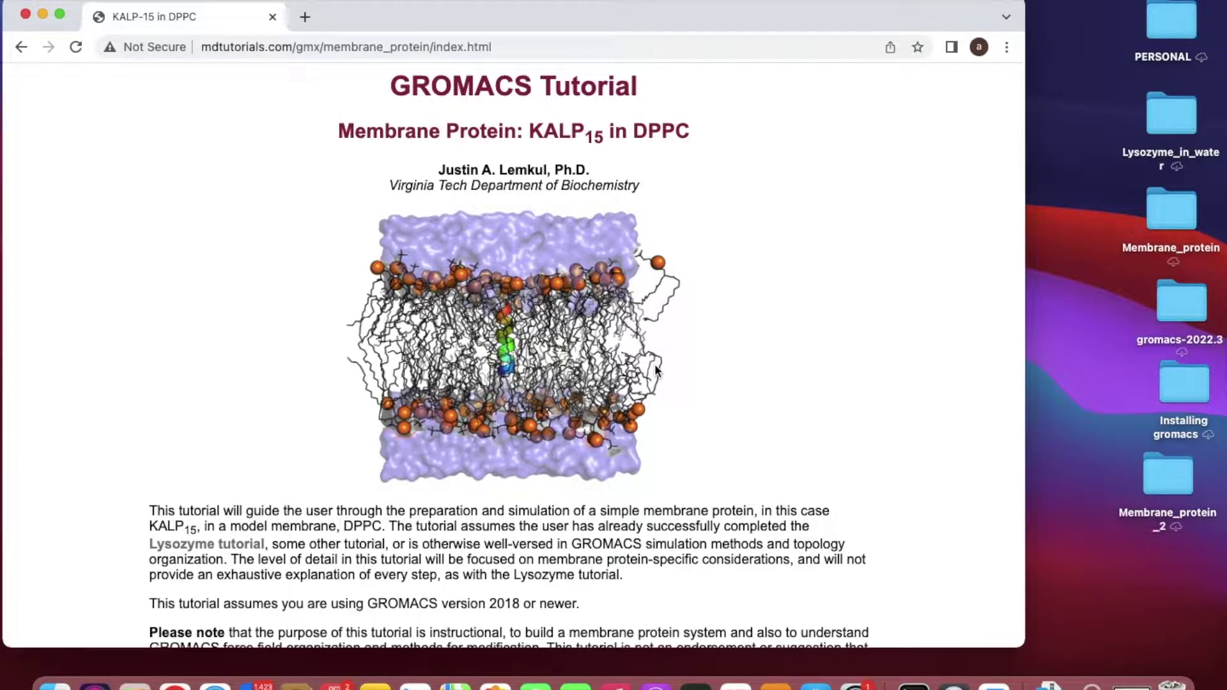
{"action": "scroll", "coordinate": [656, 369], "scroll_direction": "down", "scroll_amount": 10}
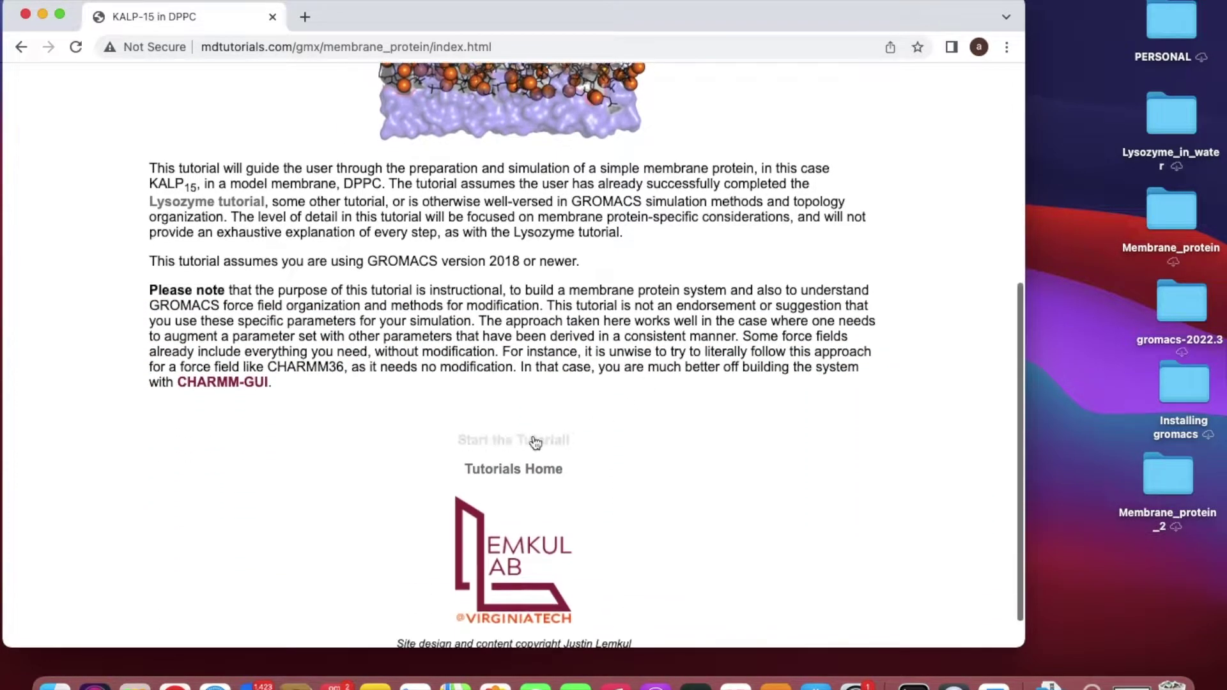
{"action": "left_click", "coordinate": [534, 441]}
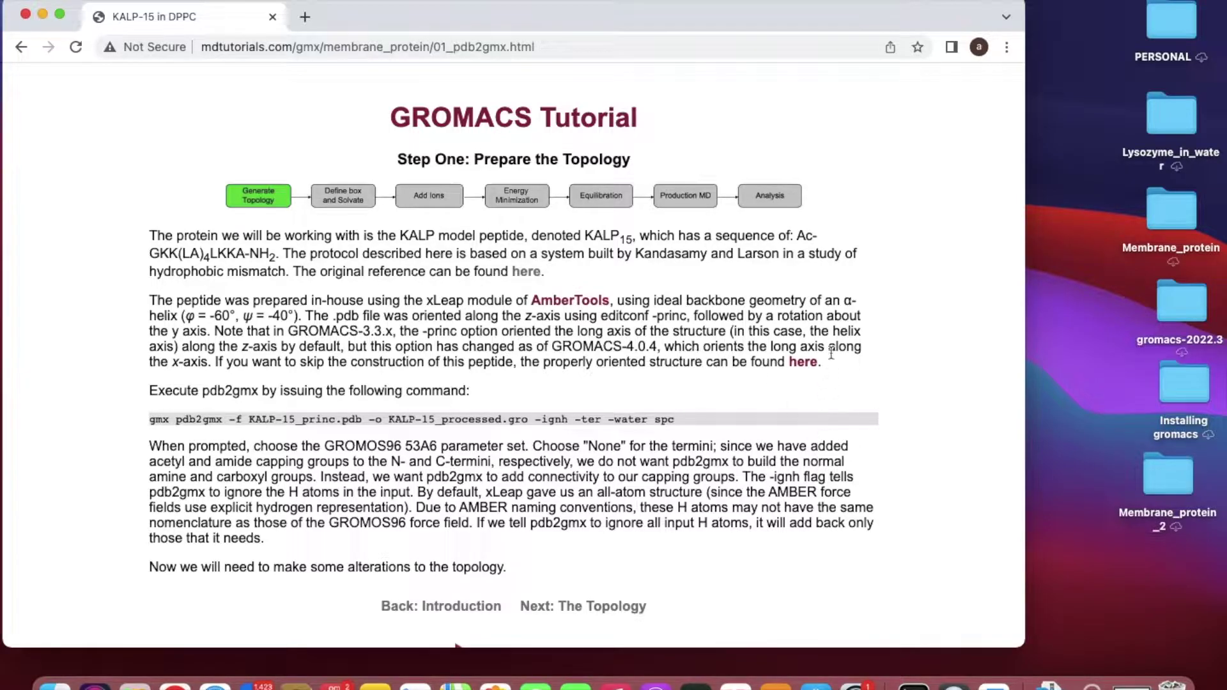
- Bring up the context menu for the 'here' link to the pre-oriented KALP-15 structure
{"action": "right_click", "coordinate": [804, 367]}
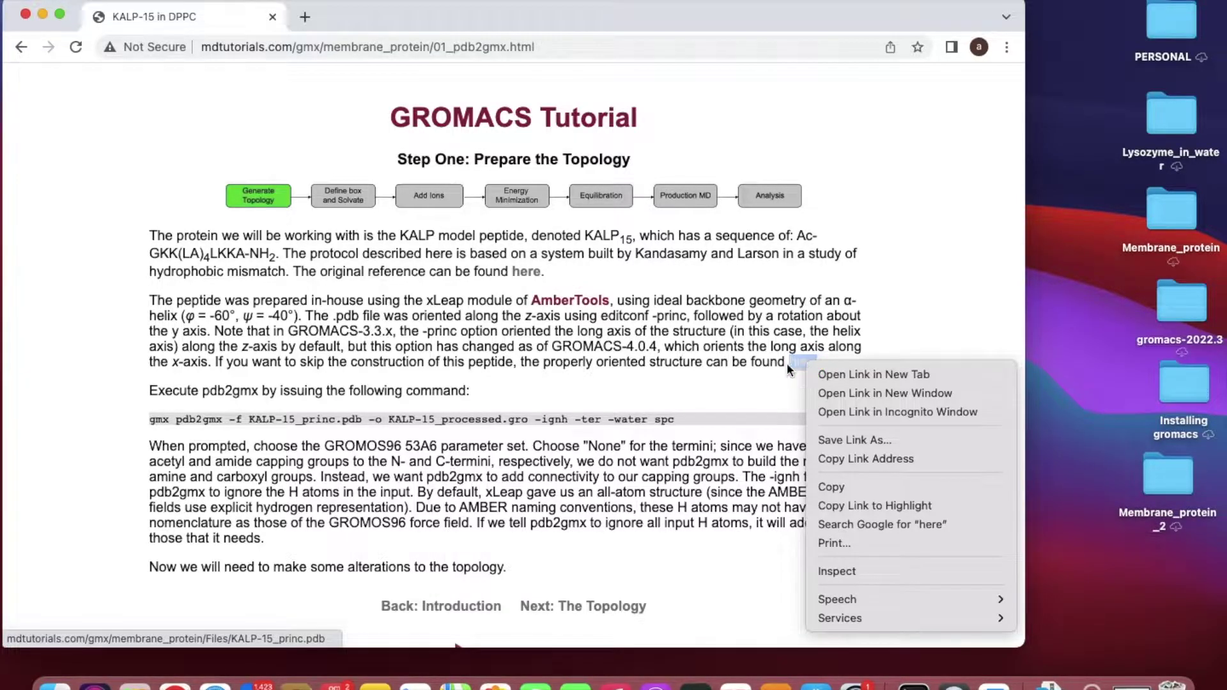
- Download KALP-15_princ.pdb and create a new desktop folder named DPPC_peptide
{"action": "left_click", "coordinate": [775, 400]}
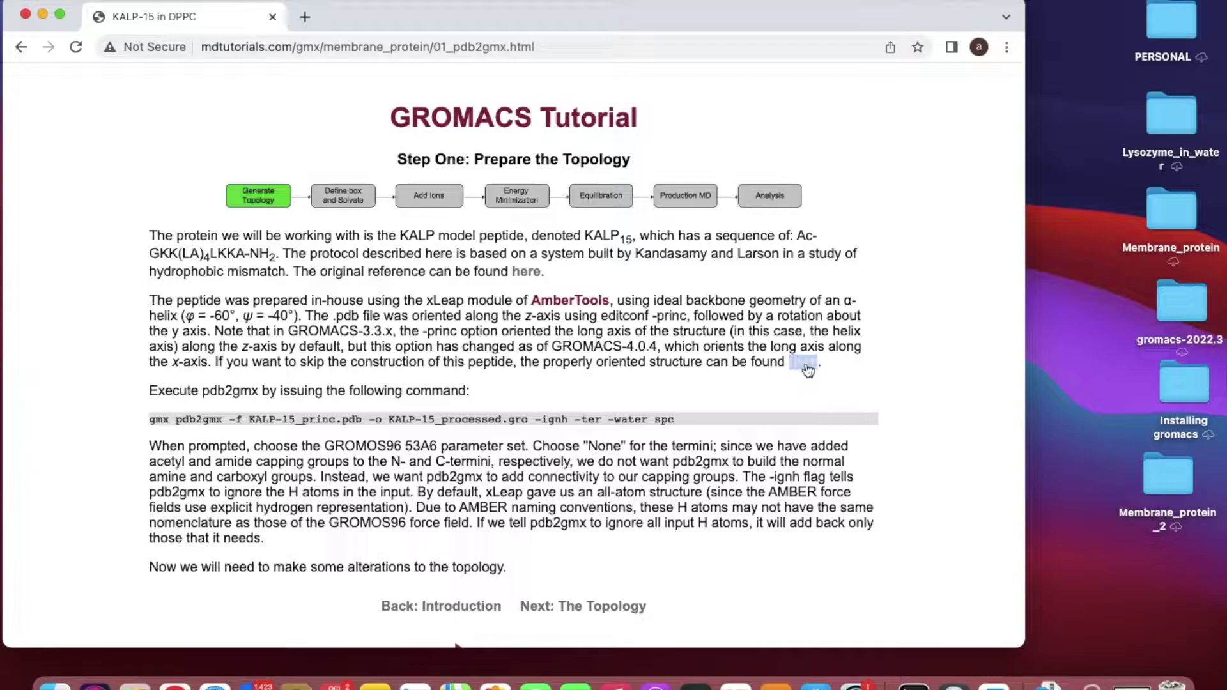
{"action": "left_click", "coordinate": [806, 366]}
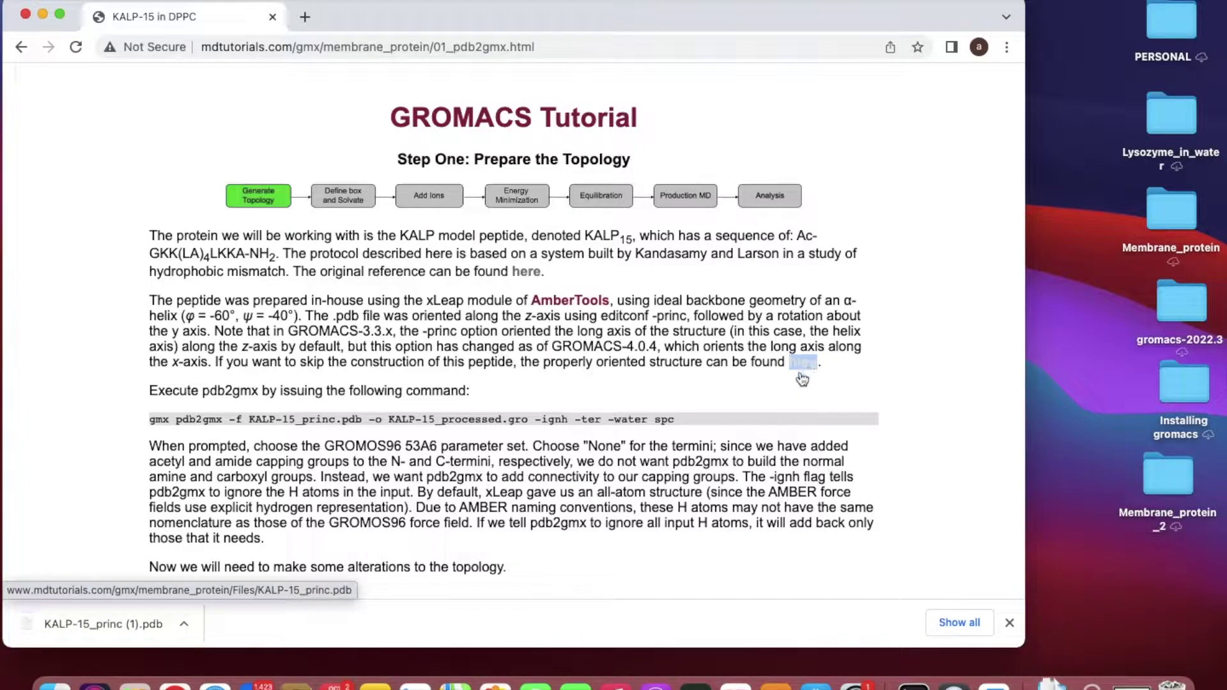
{"action": "left_click", "coordinate": [1081, 559]}
{"action": "right_click", "coordinate": [1081, 560]}
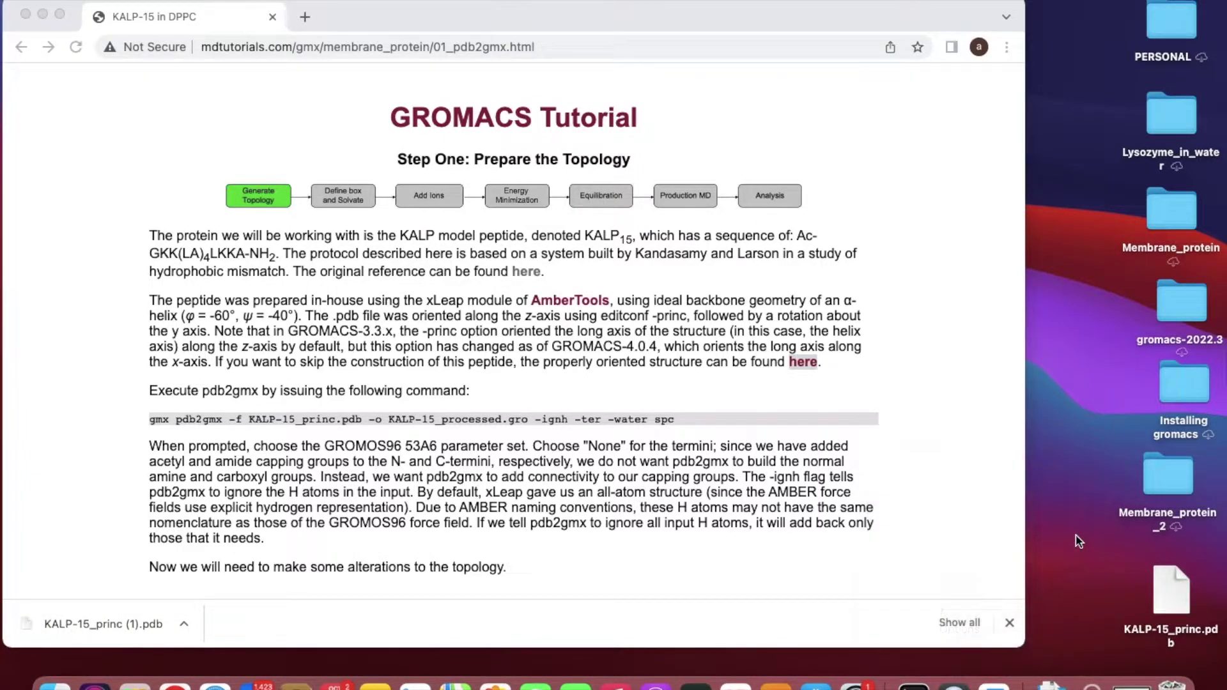
{"action": "right_click", "coordinate": [1081, 559]}
{"action": "left_click", "coordinate": [1023, 460]}
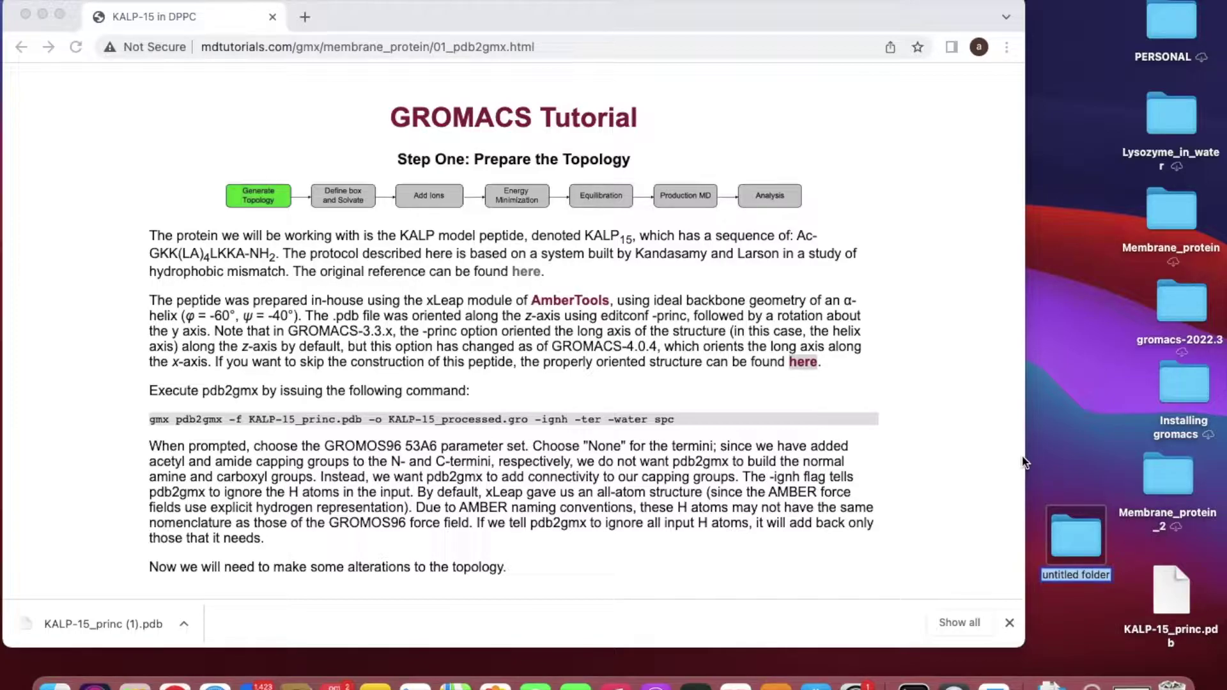
{"action": "type", "text": "DPPC"}
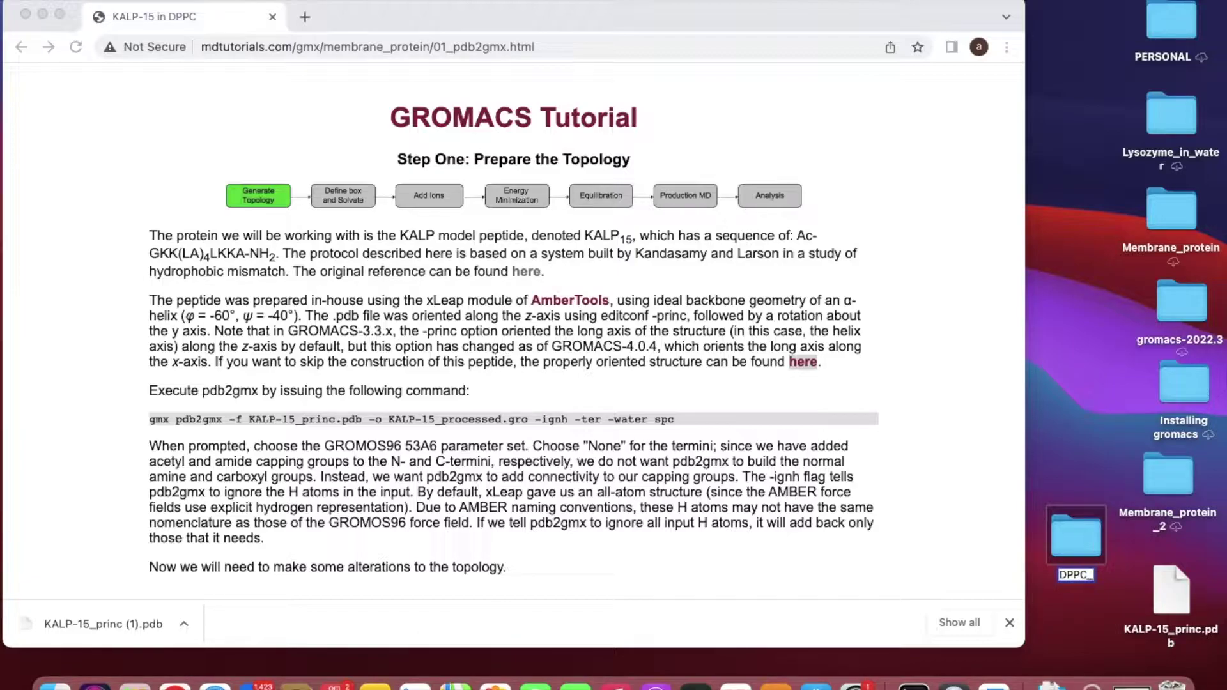
{"action": "type", "text": "_peptide"}
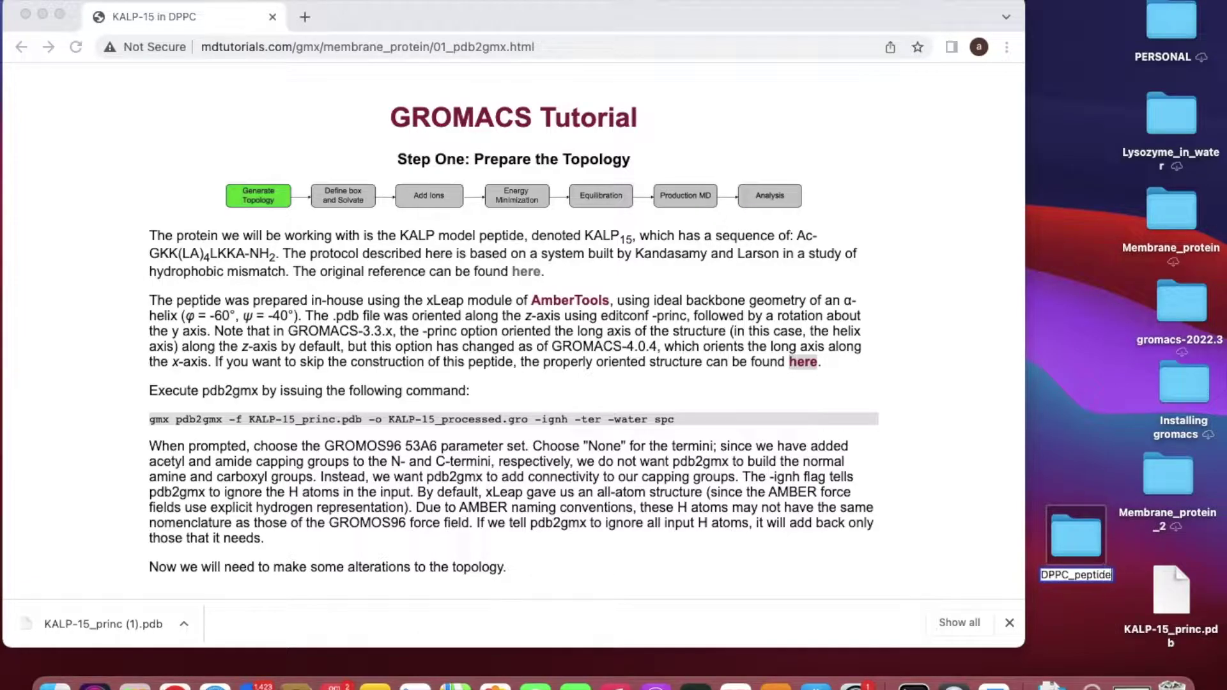
{"action": "left_click", "coordinate": [1090, 616]}
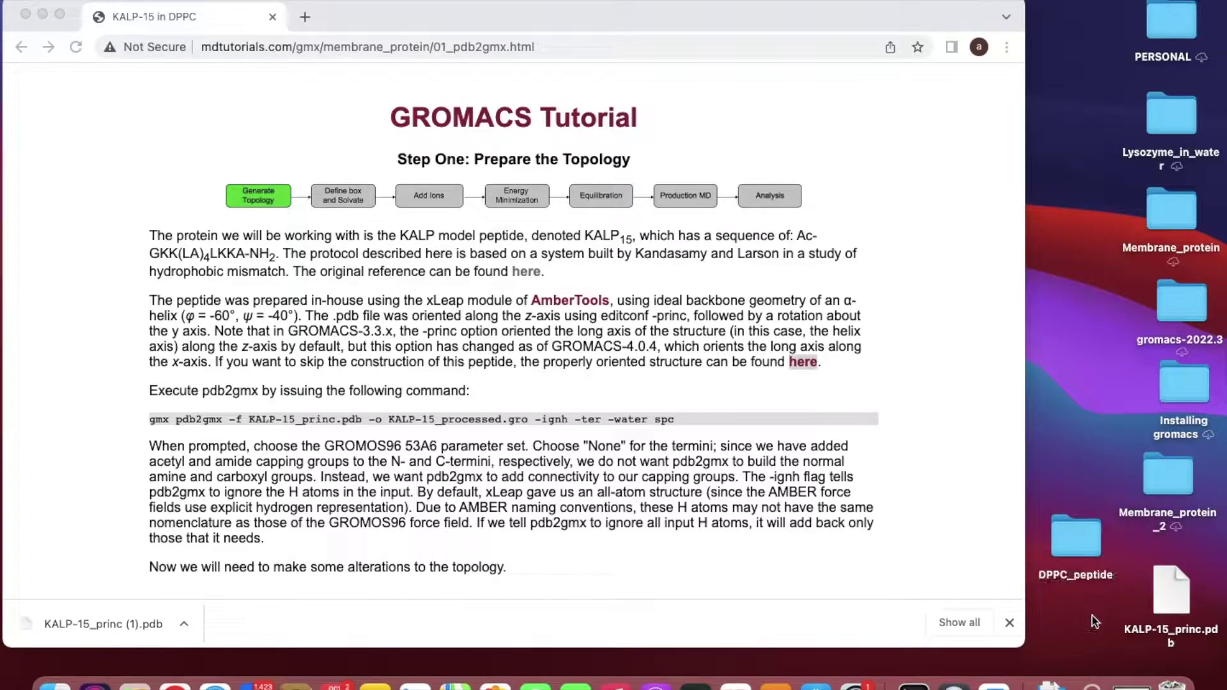
- Move KALP-15_princ.pdb into DPPC_peptide, clean up the desktop icons, and open the folder
{"action": "left_click_drag", "start_coordinate": [1191, 603], "coordinate": [1083, 553]}
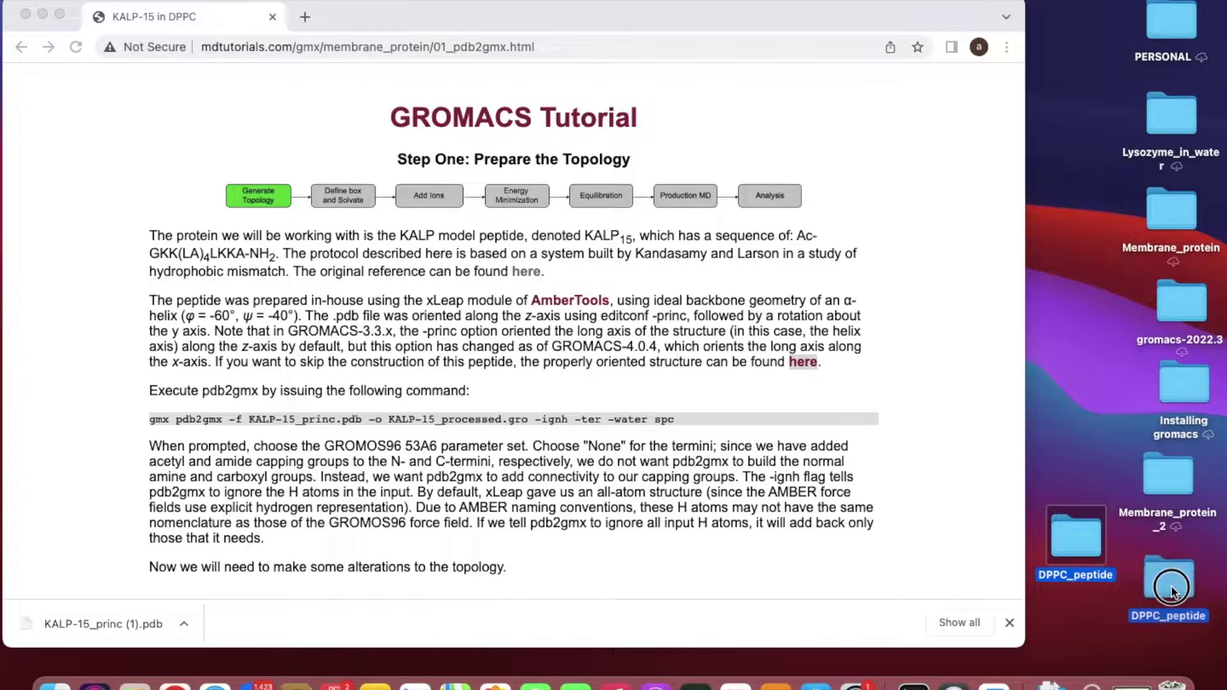
{"action": "right_click", "coordinate": [1066, 438]}
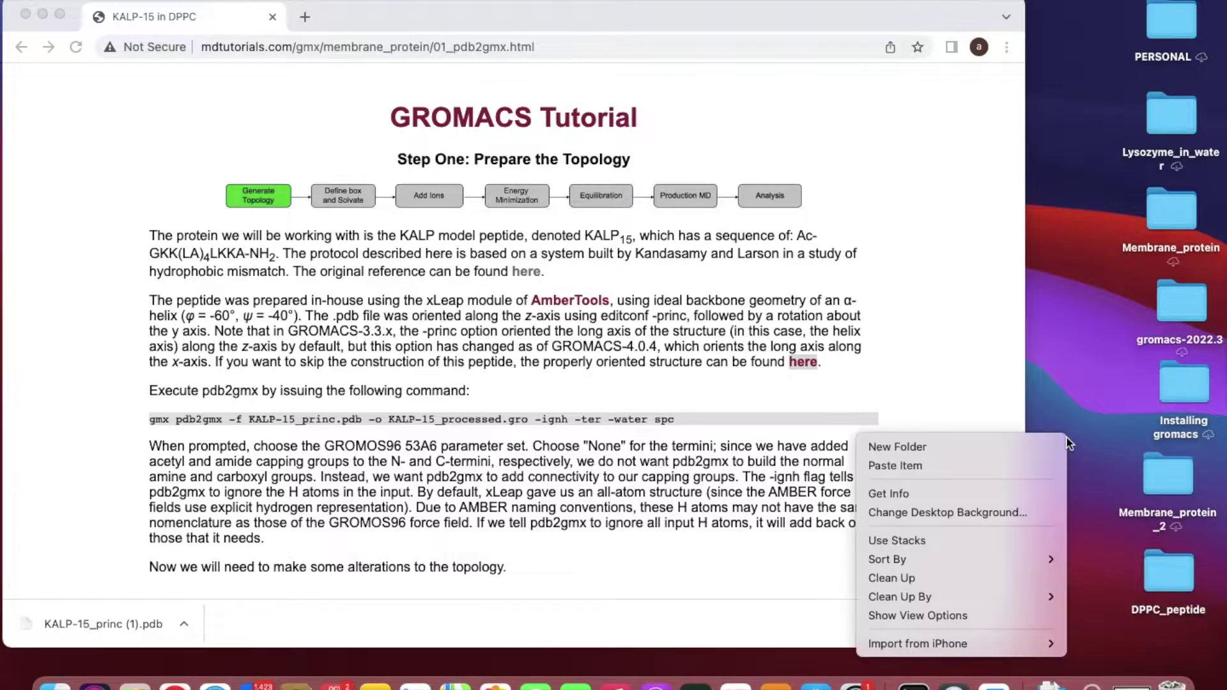
{"action": "left_click", "coordinate": [969, 577]}
{"action": "double_click", "coordinate": [1163, 593]}
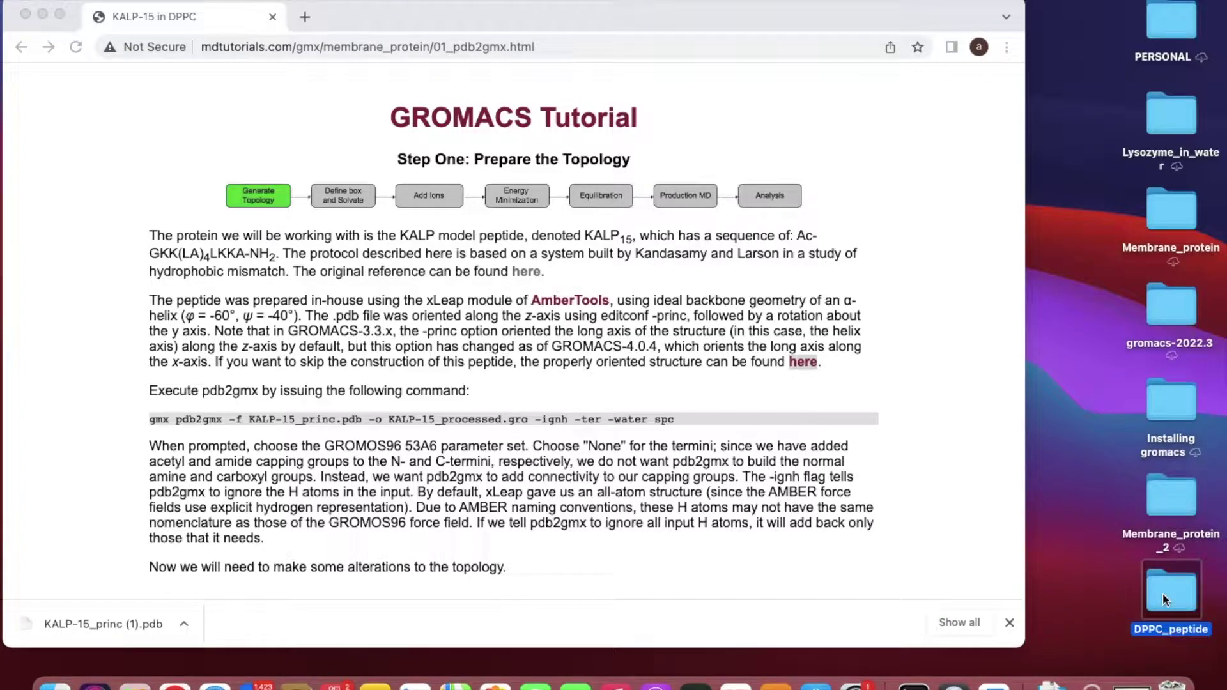
- Open KALP-15_princ.pdb in TextEdit, maximised, to inspect its ATOM coordinate records
{"action": "left_click", "coordinate": [416, 143]}
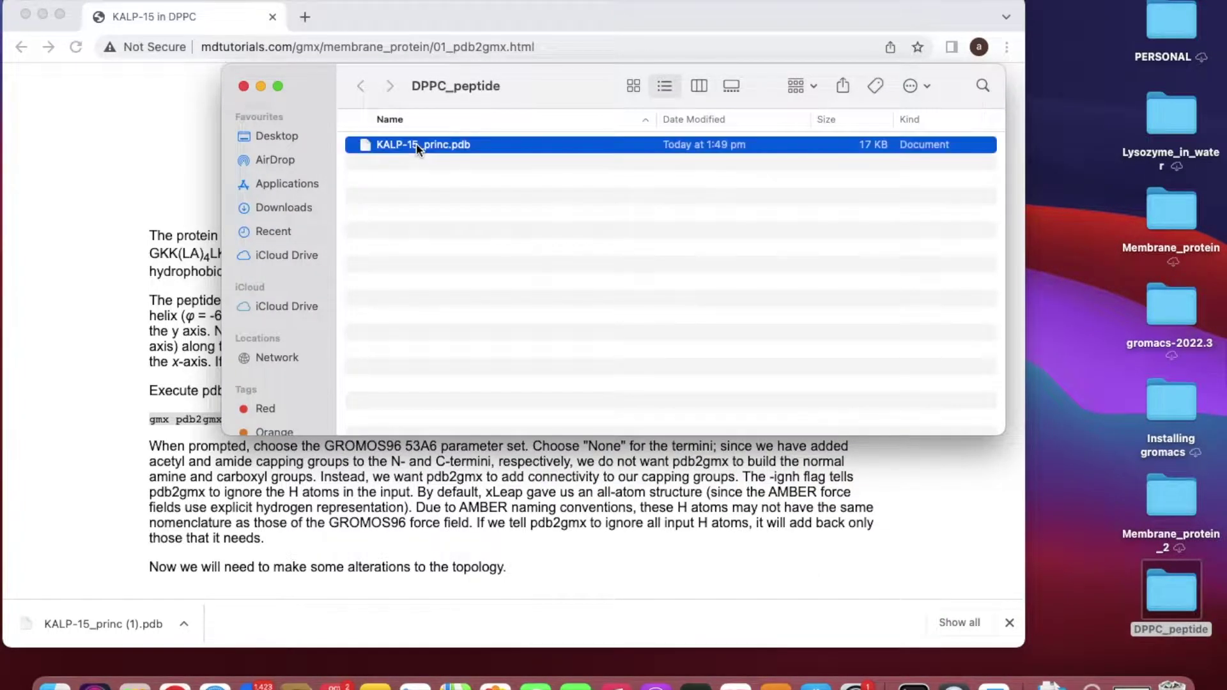
{"action": "right_click", "coordinate": [416, 144]}
{"action": "mouse_move", "coordinate": [442, 178]}
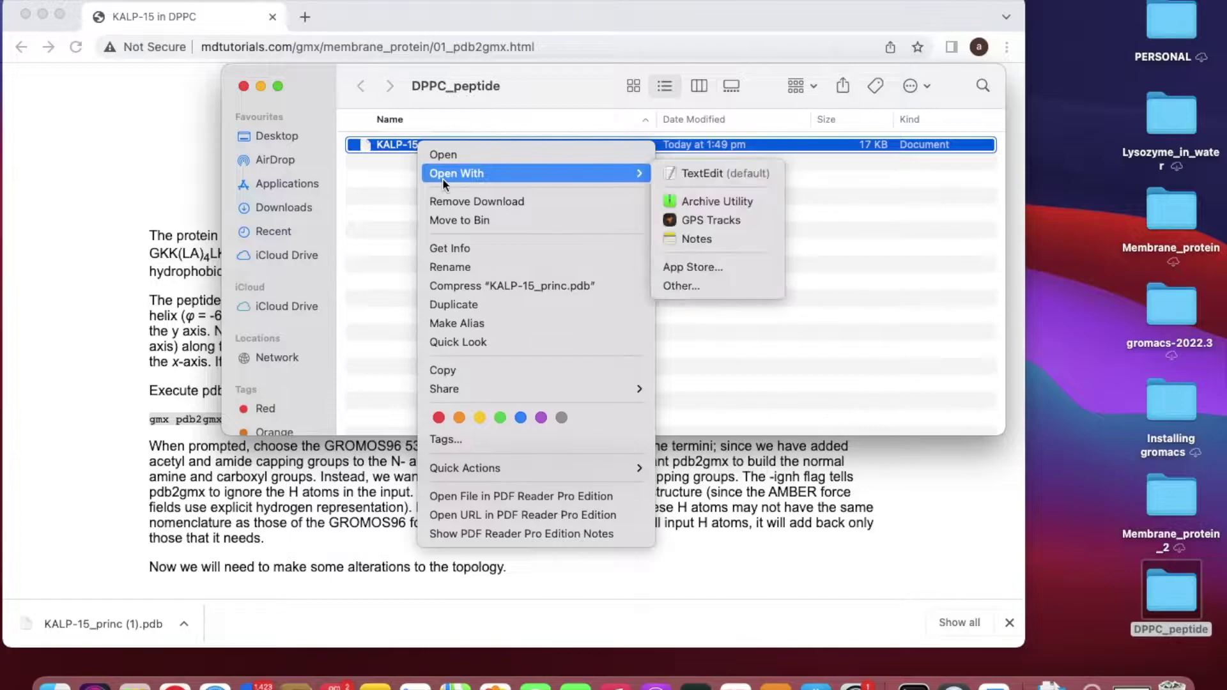
{"action": "left_click", "coordinate": [719, 180]}
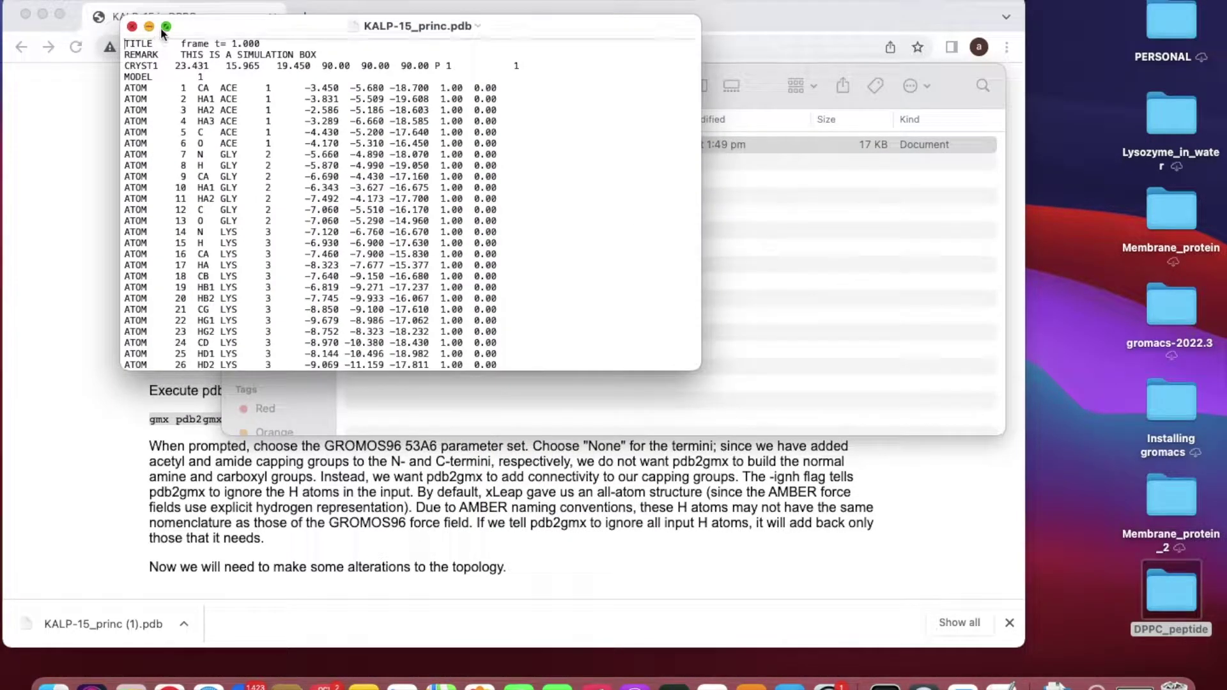
{"action": "left_click", "coordinate": [165, 26]}
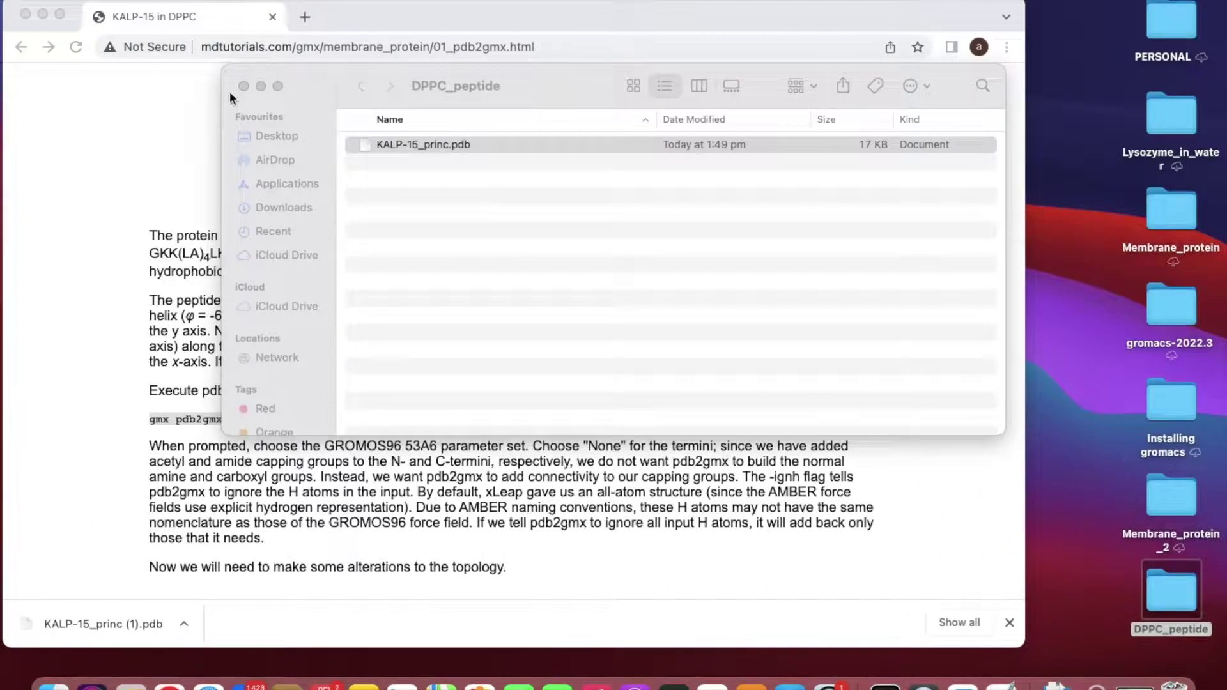
- Launch VMD and load KALP-15_princ.pdb (249 atoms, 17 residues)
{"action": "left_click", "coordinate": [131, 684]}
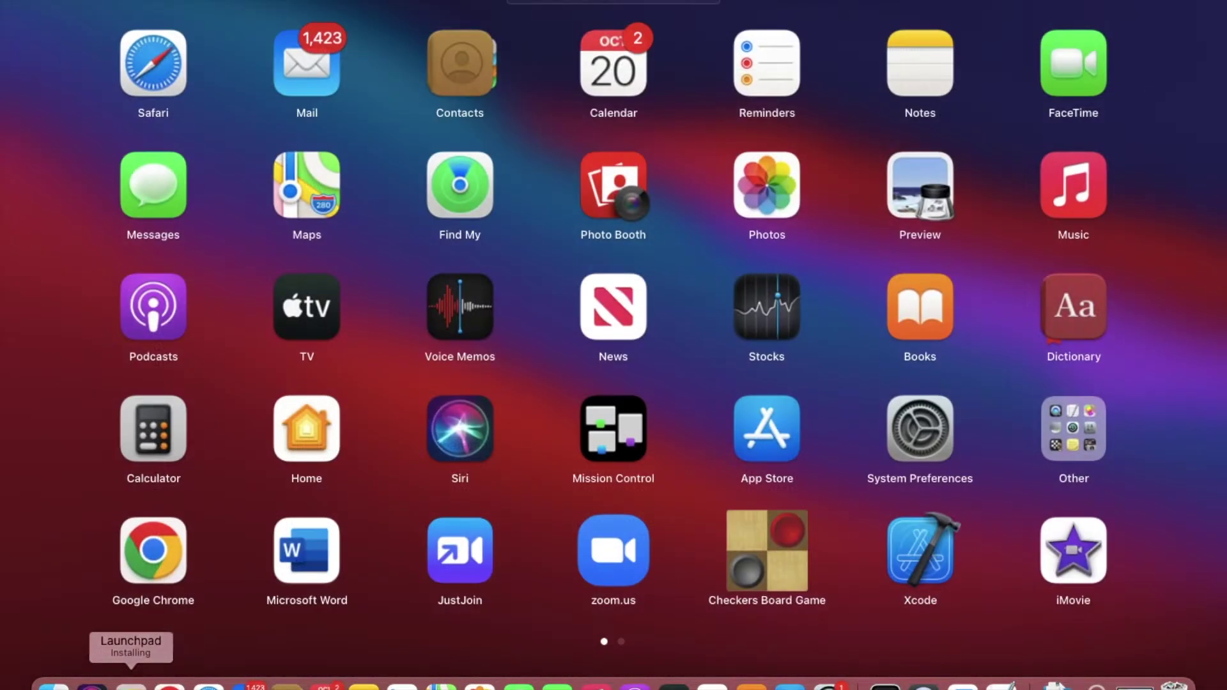
{"action": "scroll", "coordinate": [794, 416], "scroll_direction": "right", "scroll_amount": 3}
{"action": "left_click", "coordinate": [465, 83]}
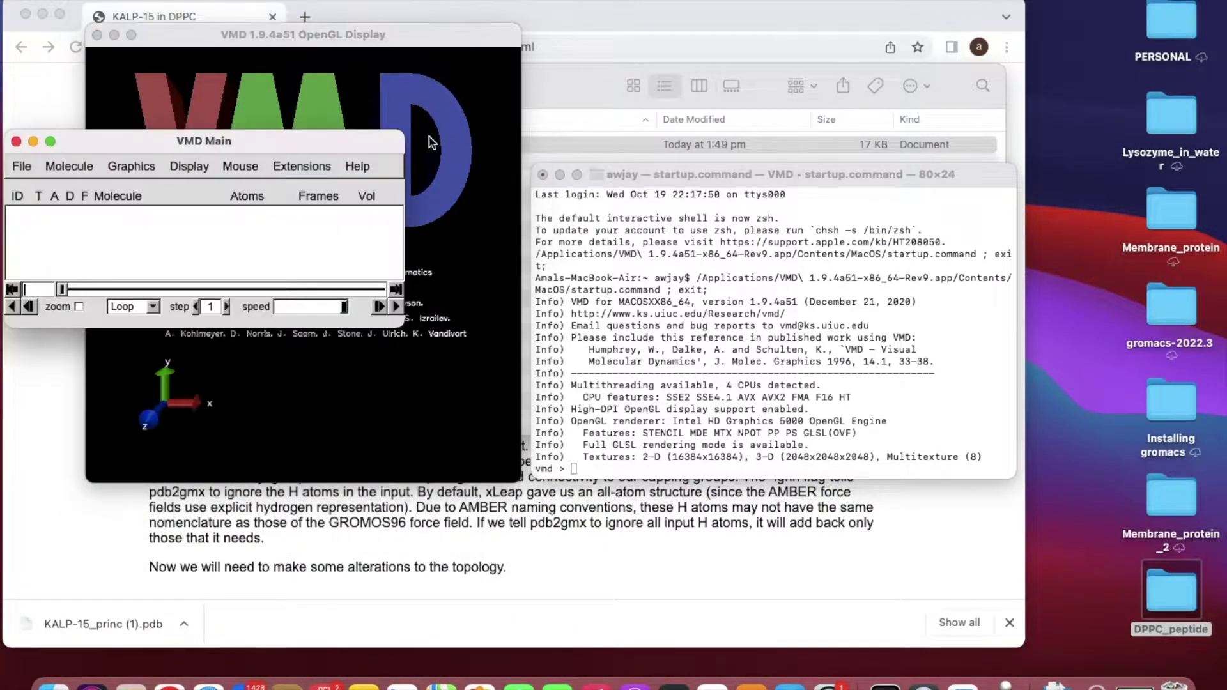
{"action": "left_click_drag", "start_coordinate": [696, 148], "coordinate": [191, 224]}
- Rotate and zoom the helical peptide to inspect it, then quit VMD
{"action": "left_click", "coordinate": [458, 114]}
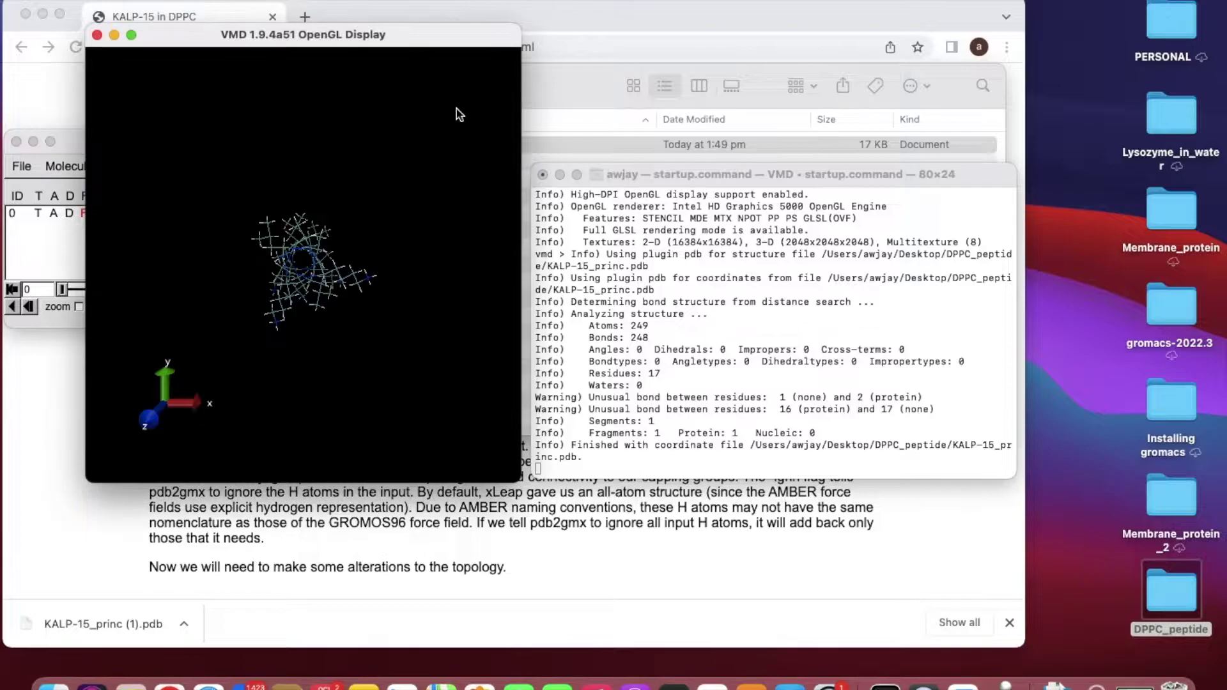
{"action": "left_click_drag", "start_coordinate": [354, 326], "coordinate": [330, 174]}
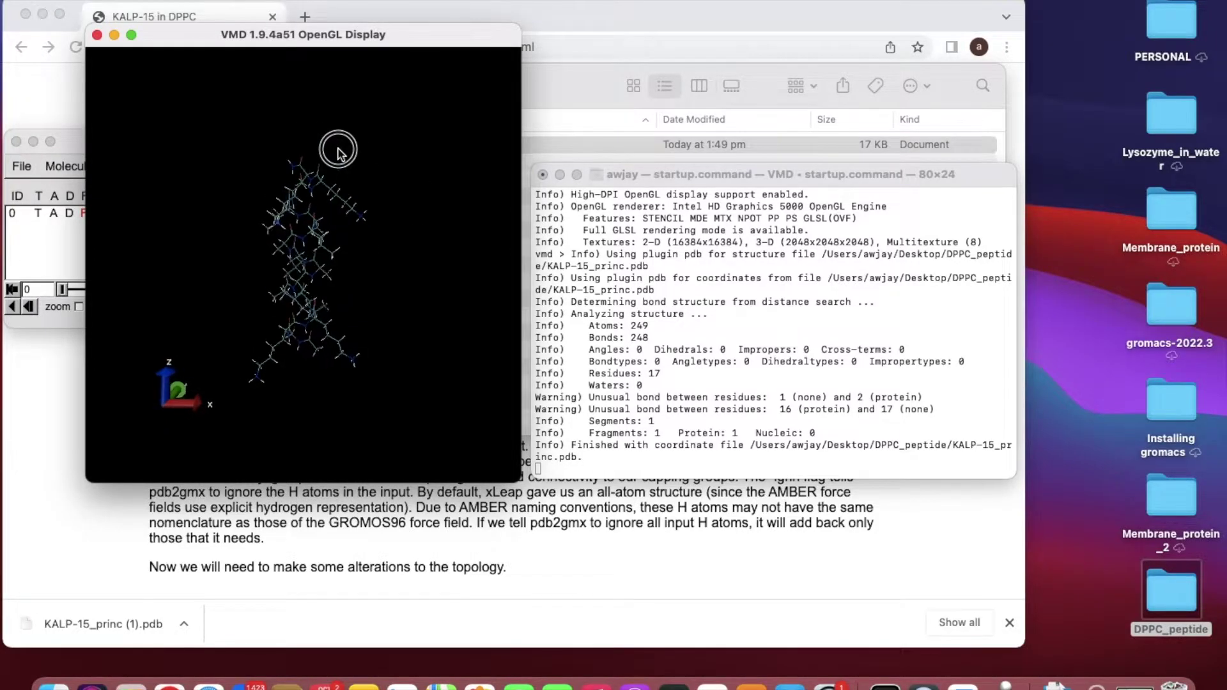
{"action": "mouse_move", "coordinate": [338, 151]}
{"action": "left_mouse_down"}
{"action": "mouse_move", "coordinate": [321, 139]}
{"action": "mouse_move", "coordinate": [318, 156]}
{"action": "left_mouse_up"}
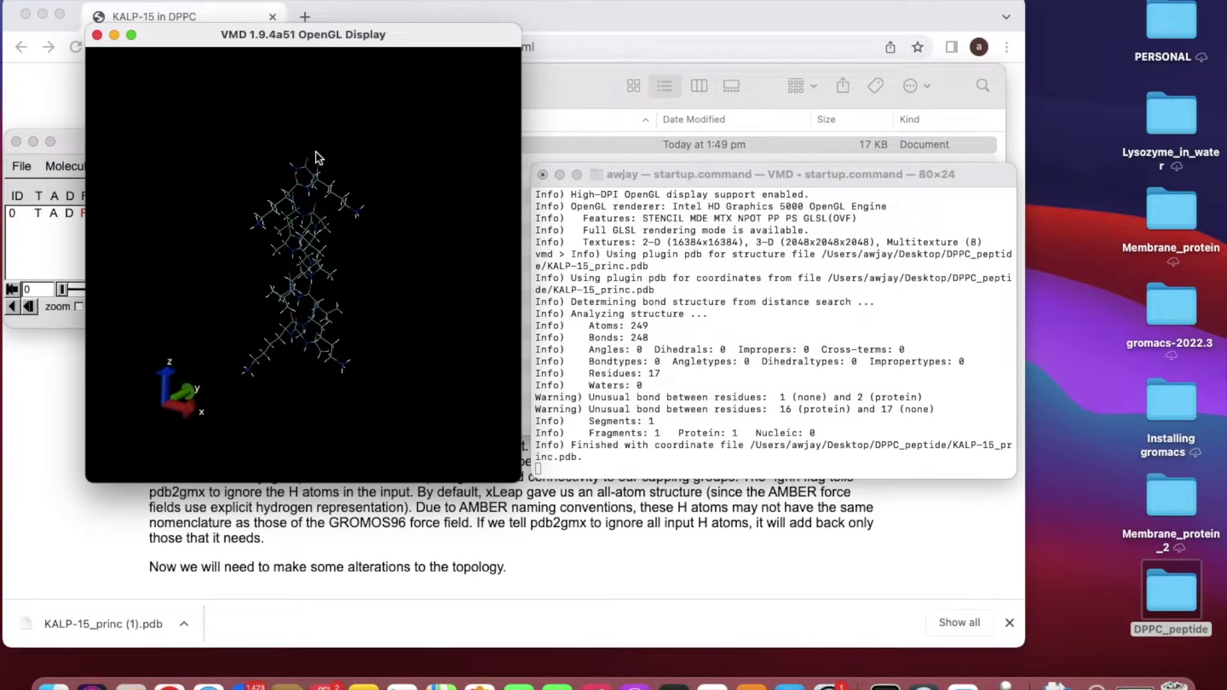
{"action": "scroll", "coordinate": [326, 267], "scroll_direction": "up", "scroll_amount": 5}
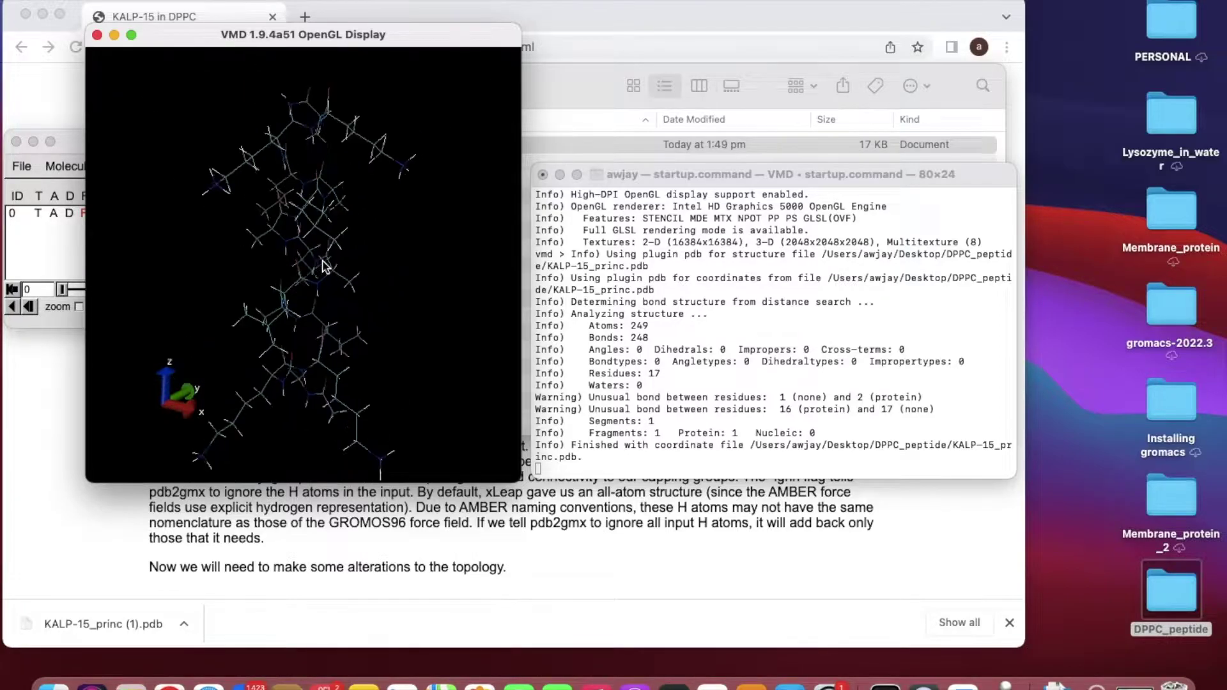
{"action": "scroll", "coordinate": [326, 267], "scroll_direction": "down", "scroll_amount": 2}
{"action": "left_click_drag", "start_coordinate": [324, 266], "coordinate": [330, 262]}
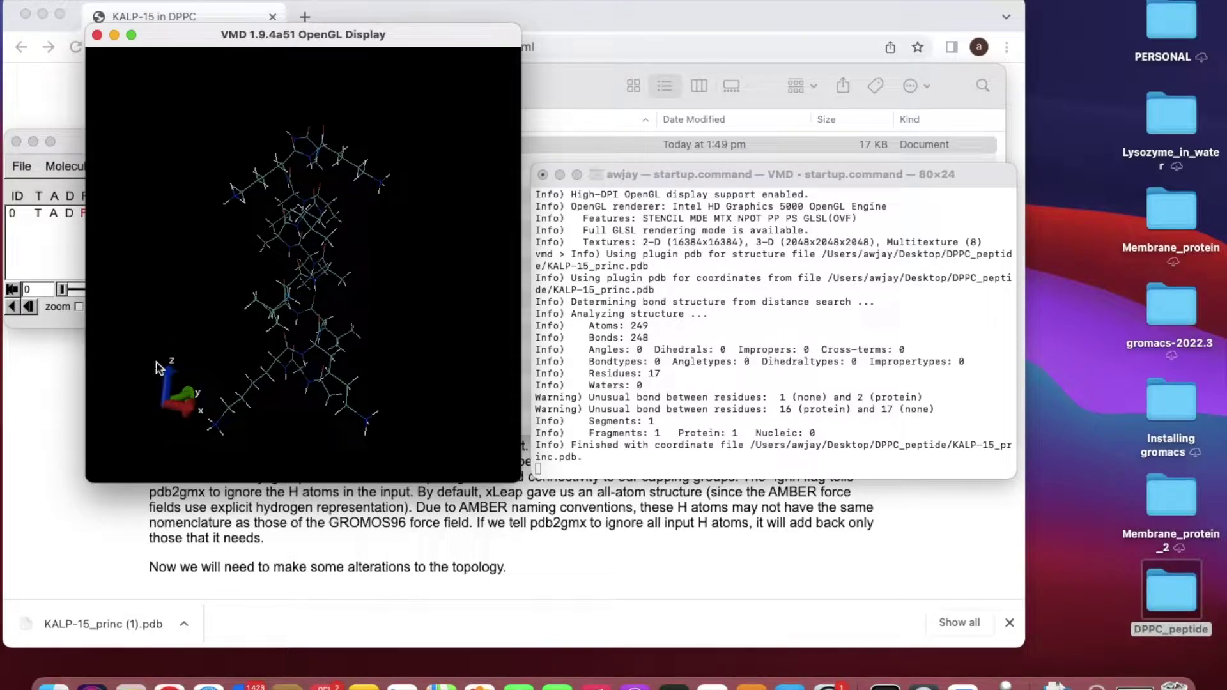
{"action": "left_click", "coordinate": [97, 35]}
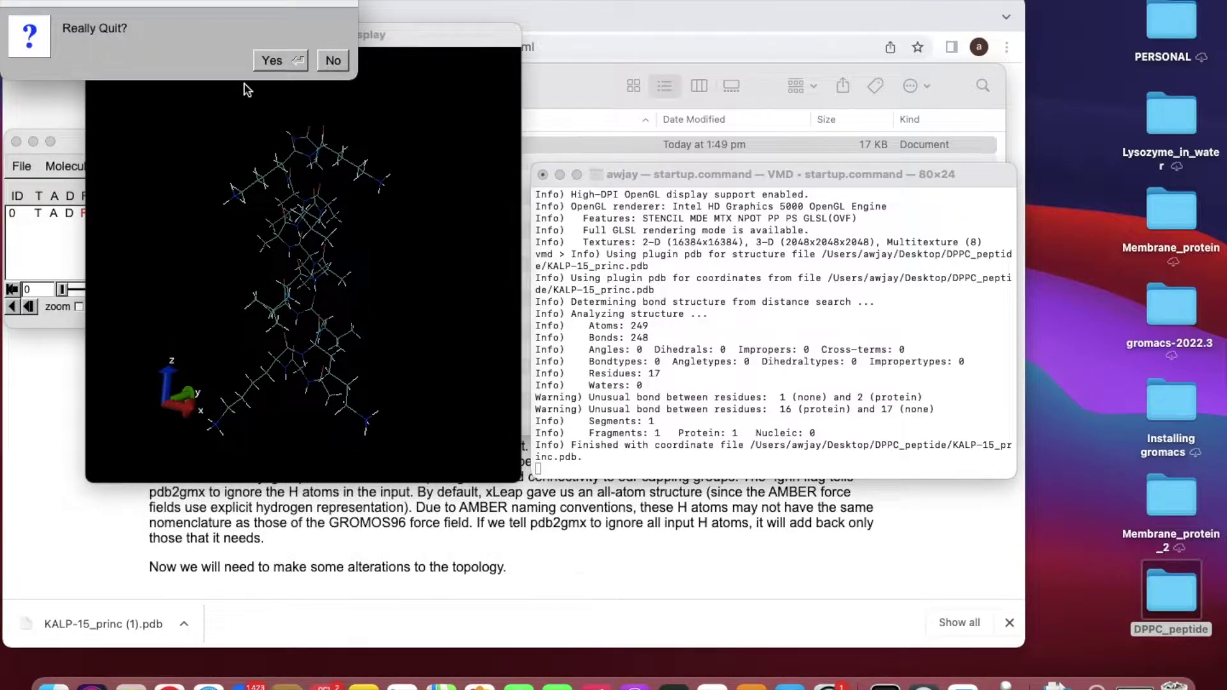
{"action": "left_click", "coordinate": [295, 57]}
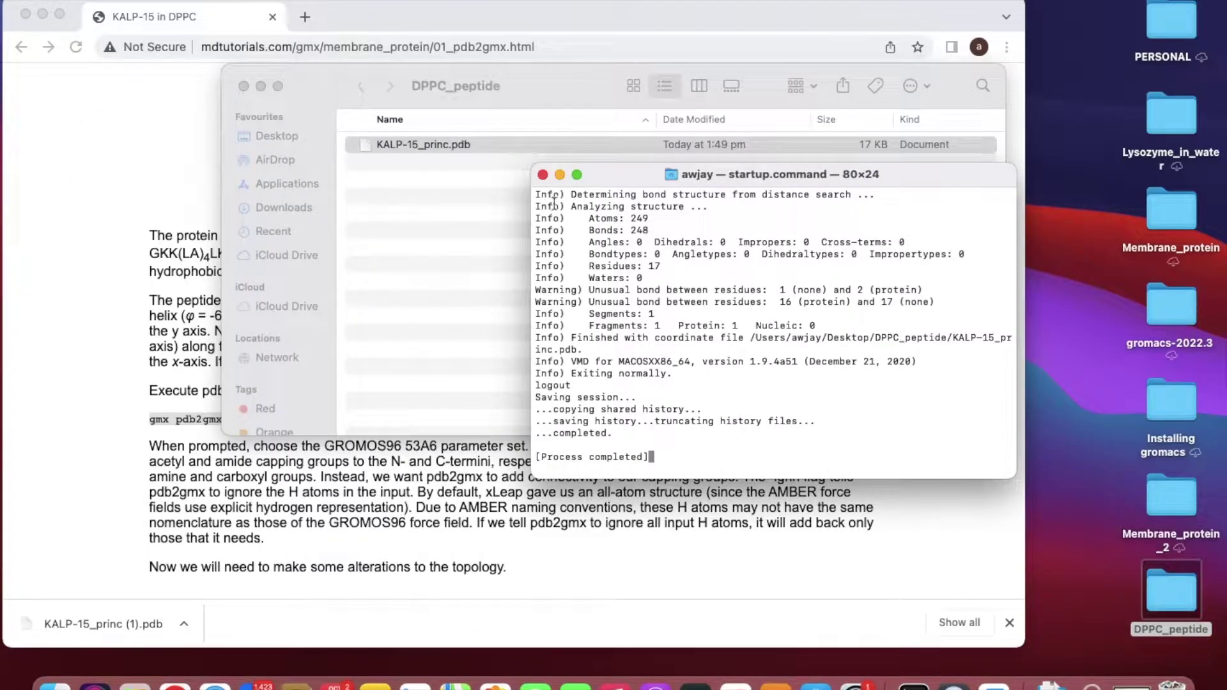
- Minimise Finder, close the old VMD terminal, and open a new Terminal at DPPC_peptide
{"action": "left_click", "coordinate": [259, 86]}
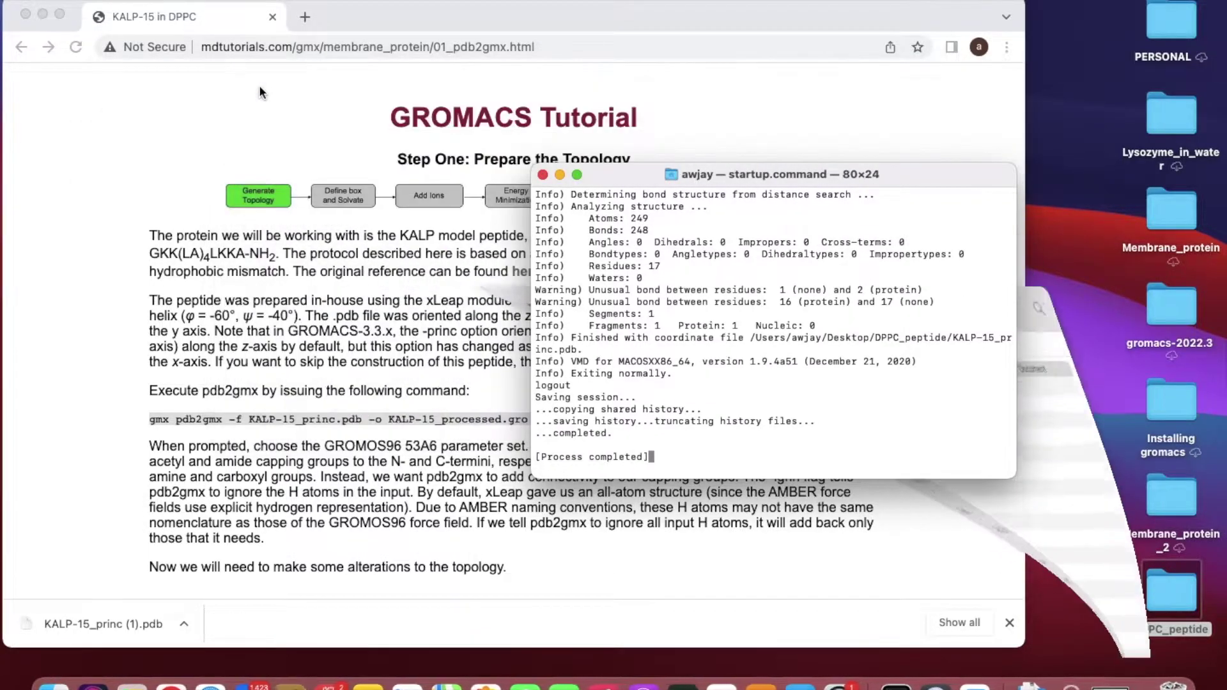
{"action": "left_click", "coordinate": [543, 175]}
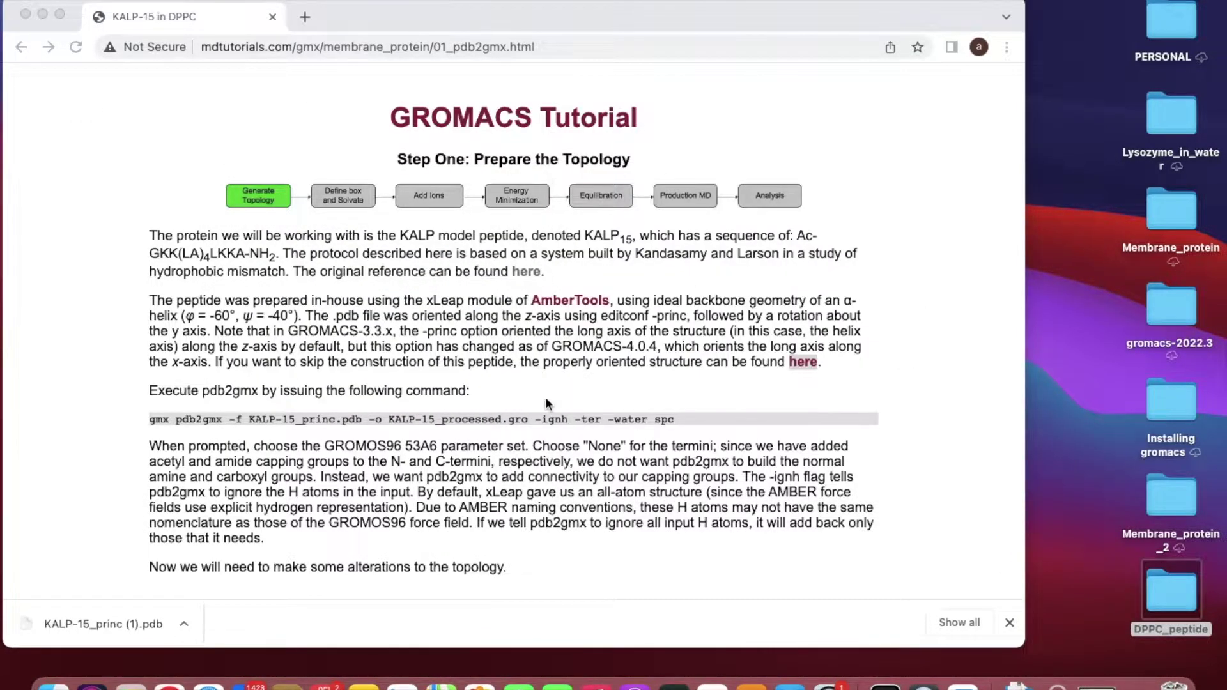
{"action": "scroll", "coordinate": [545, 396], "scroll_direction": "down", "scroll_amount": 2}
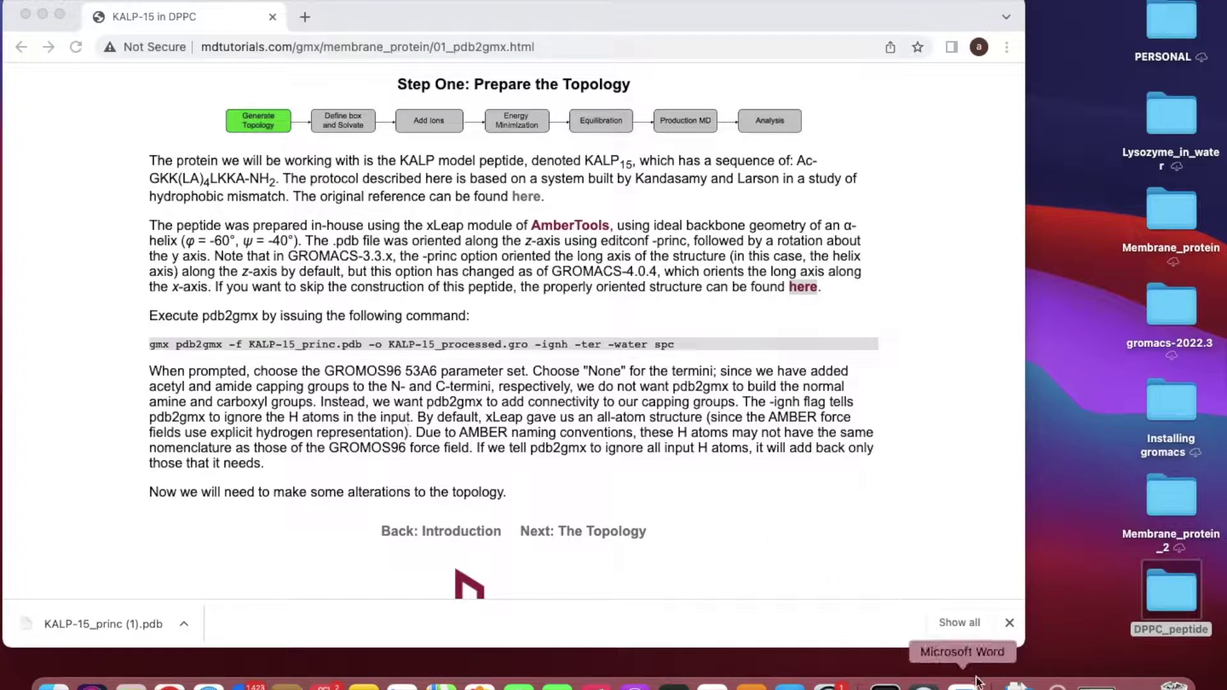
{"action": "right_click", "coordinate": [1175, 589]}
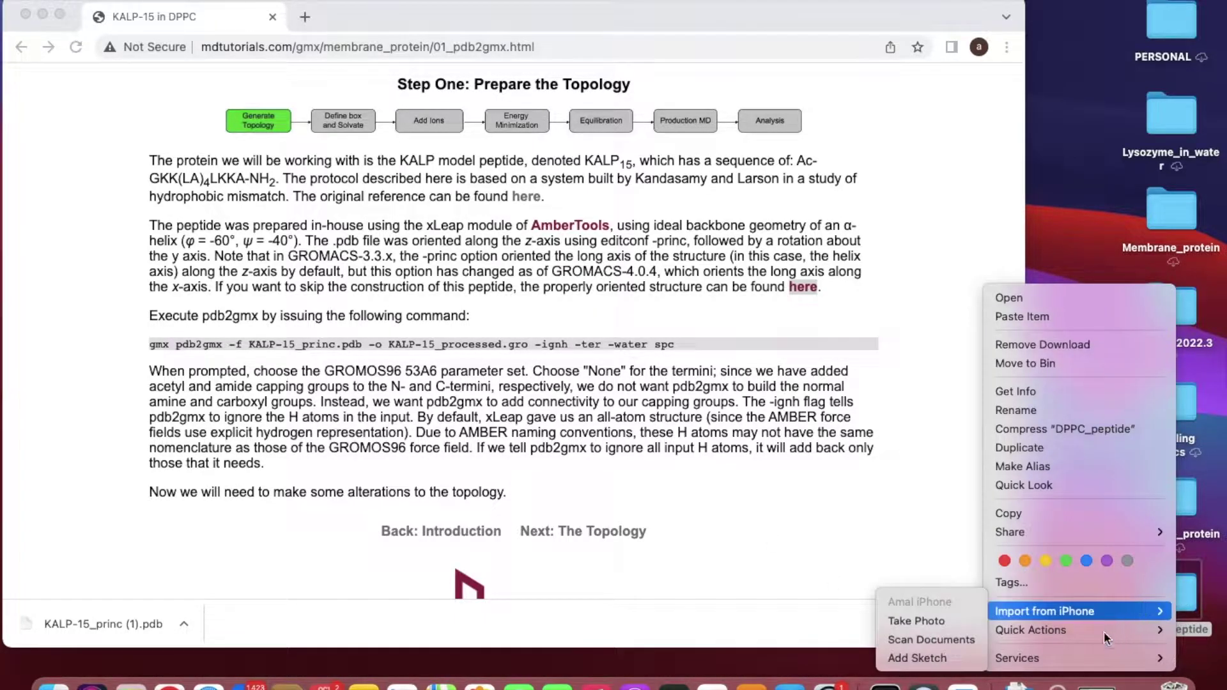
{"action": "mouse_move", "coordinate": [1086, 658]}
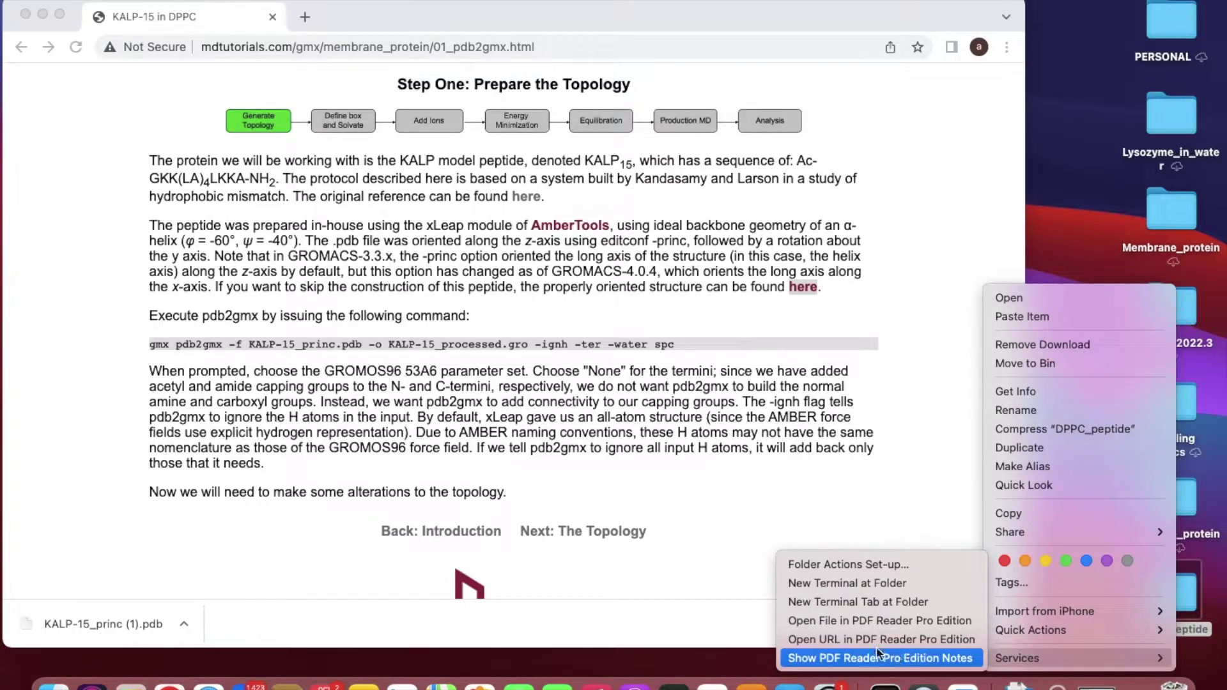
{"action": "left_click", "coordinate": [870, 587]}
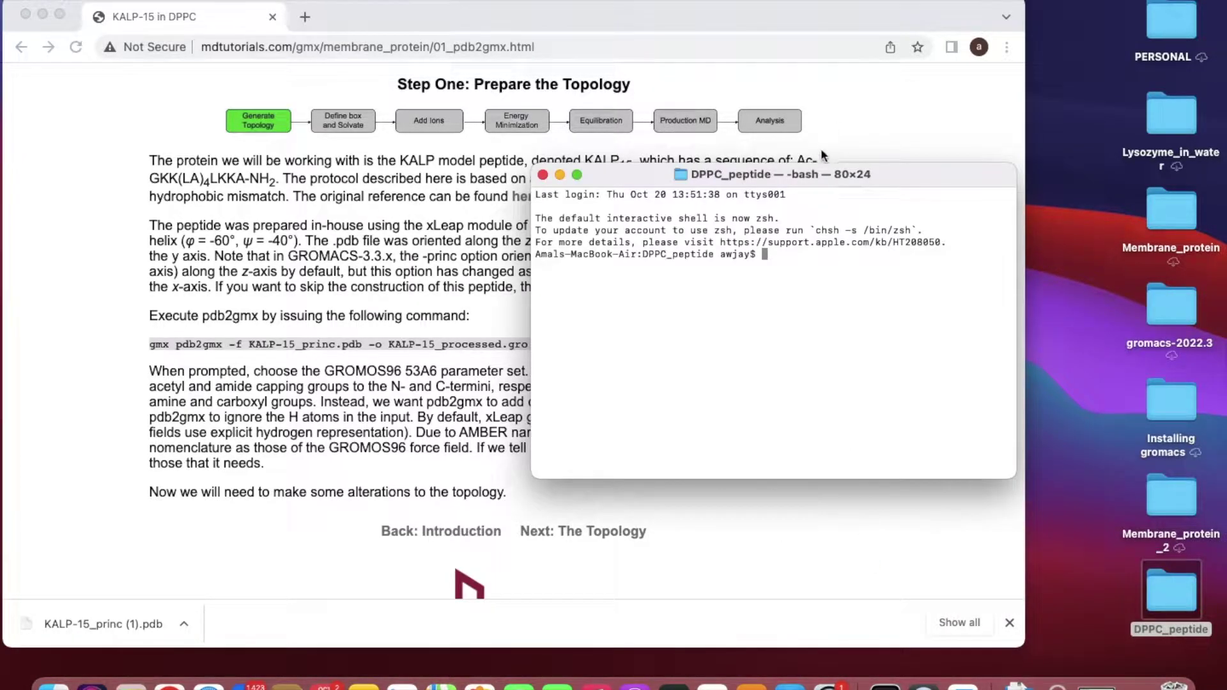
- Enter 'gmx pdb2gmx -f KALP-15_princ.pdb -o KALP-15_processed.gro -ignh -ter -water spc' without running it
{"action": "left_click_drag", "start_coordinate": [814, 183], "coordinate": [962, 292]}
{"action": "type", "text": "gmx"}
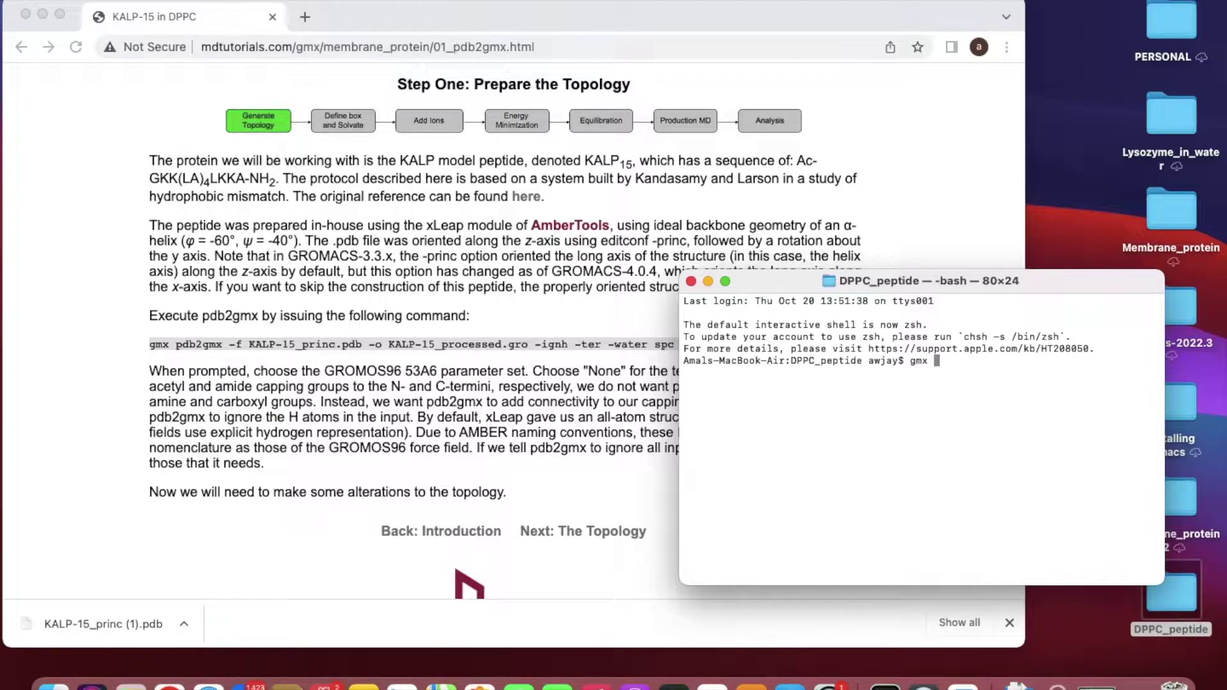
{"action": "type", "text": "pdb2gmx -f KALP-15_princ"}
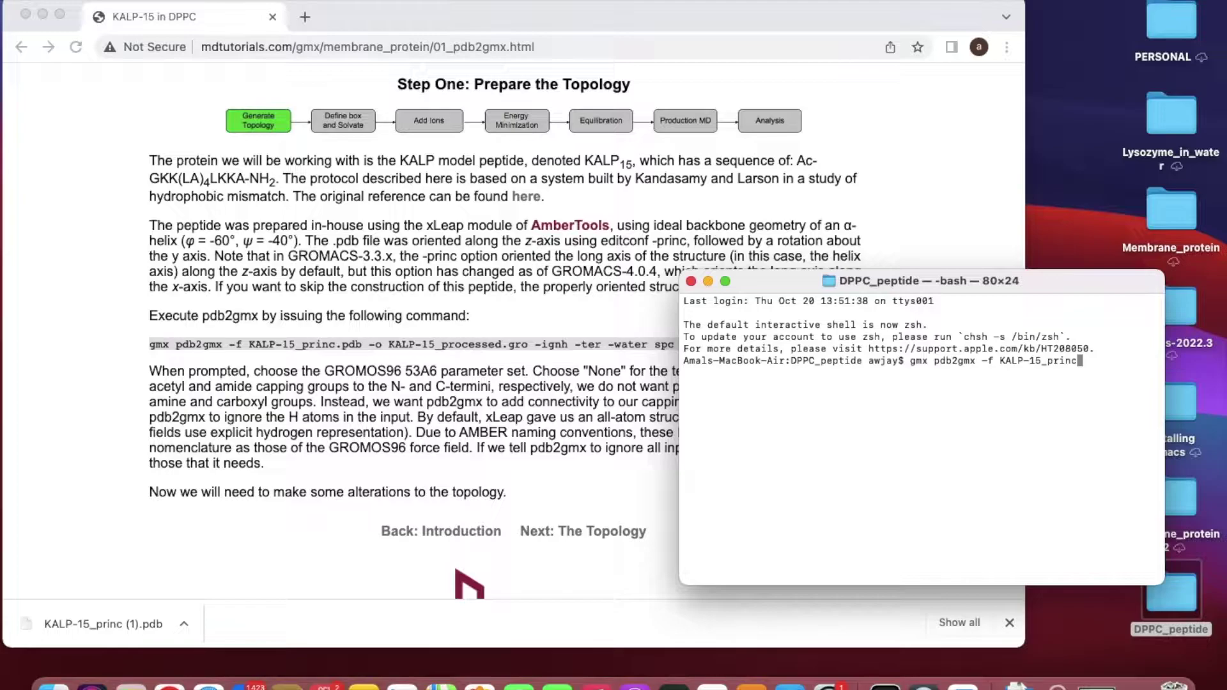
{"action": "type", "text": ".pdb -o KALP-15_processed"}
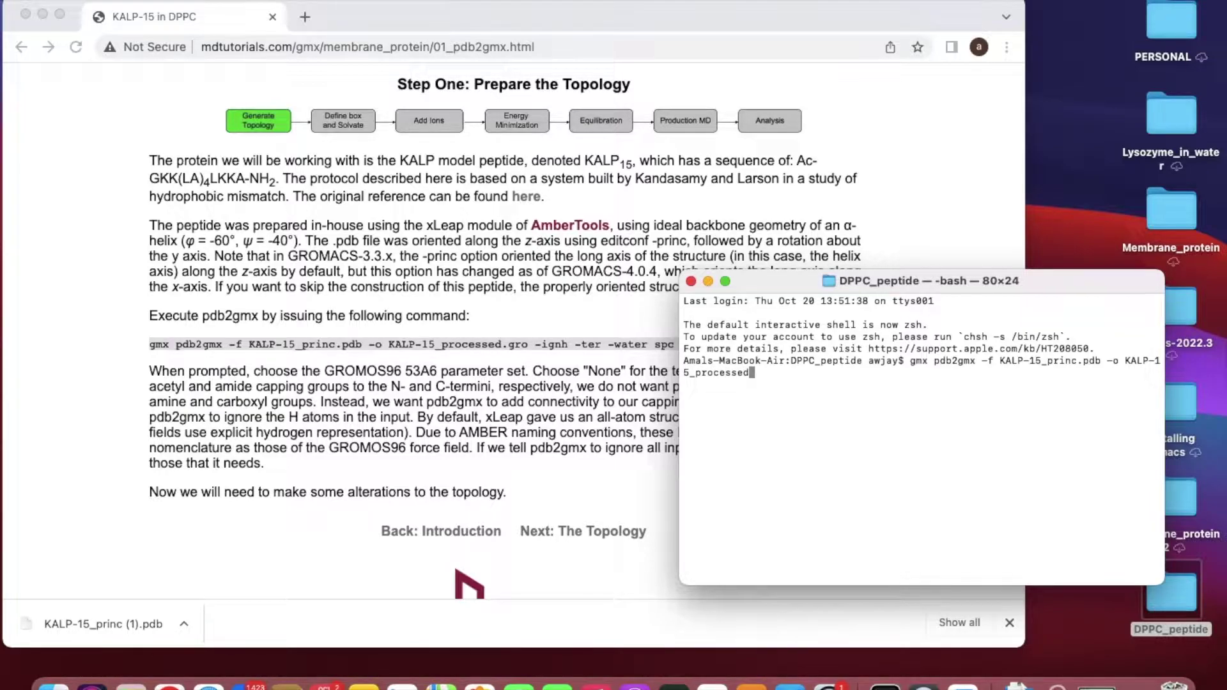
{"action": "type", "text": ".gro -ignh"}
{"action": "type", "text": "-ter -water spc"}
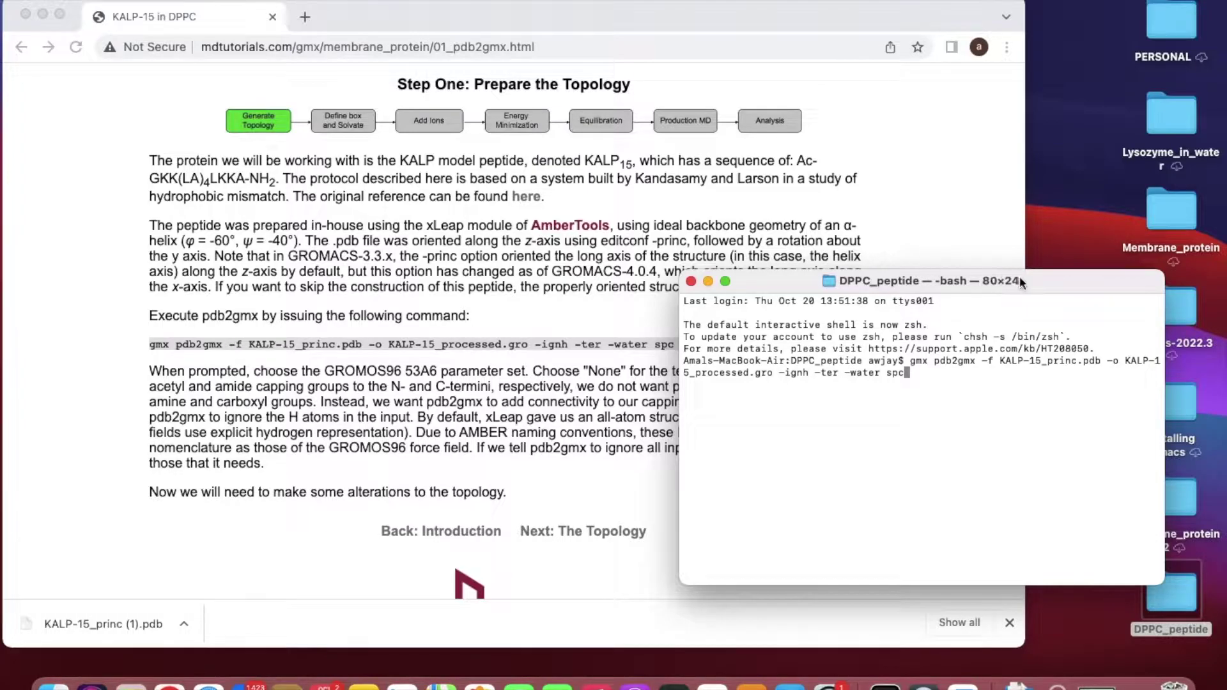
{"action": "left_click_drag", "start_coordinate": [1020, 281], "coordinate": [1038, 257]}
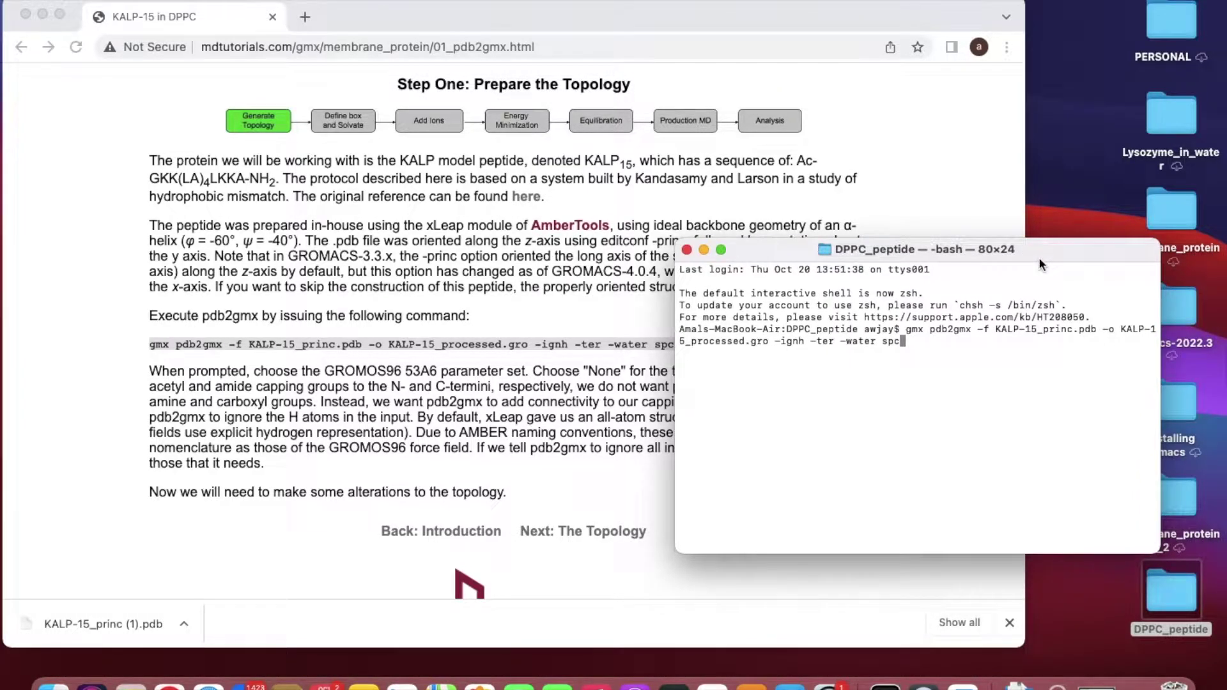
- Run pdb2gmx with GROMOS96 53a6 (13) and None (2) for both start and end termini
{"action": "key", "text": "Return"}
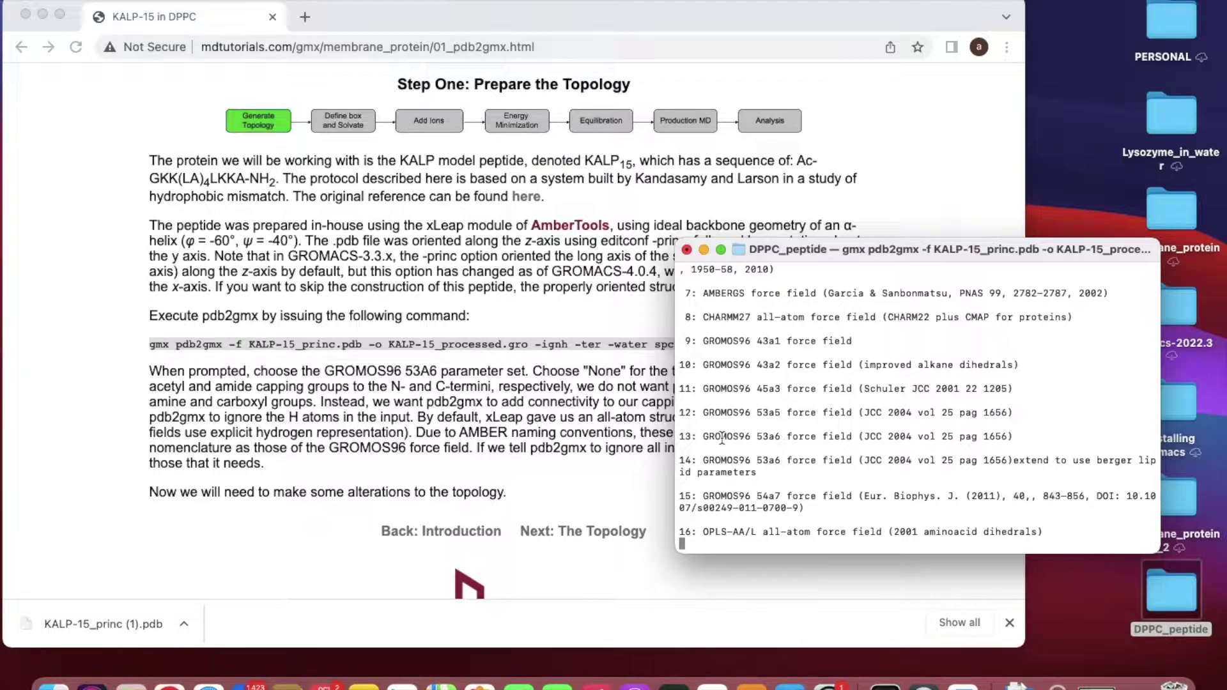
{"action": "type", "text": "13"}
{"action": "key", "text": "Return"}
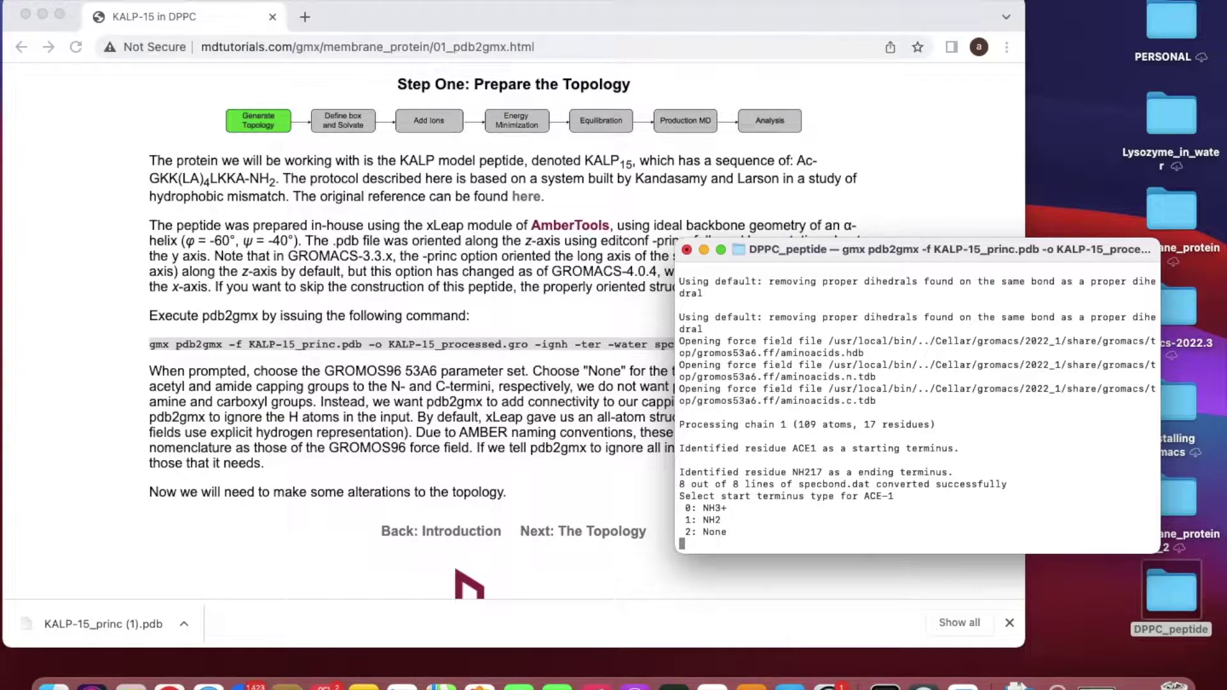
{"action": "type", "text": "2"}
{"action": "key", "text": "Return"}
{"action": "type", "text": "2"}
{"action": "key", "text": "Return"}
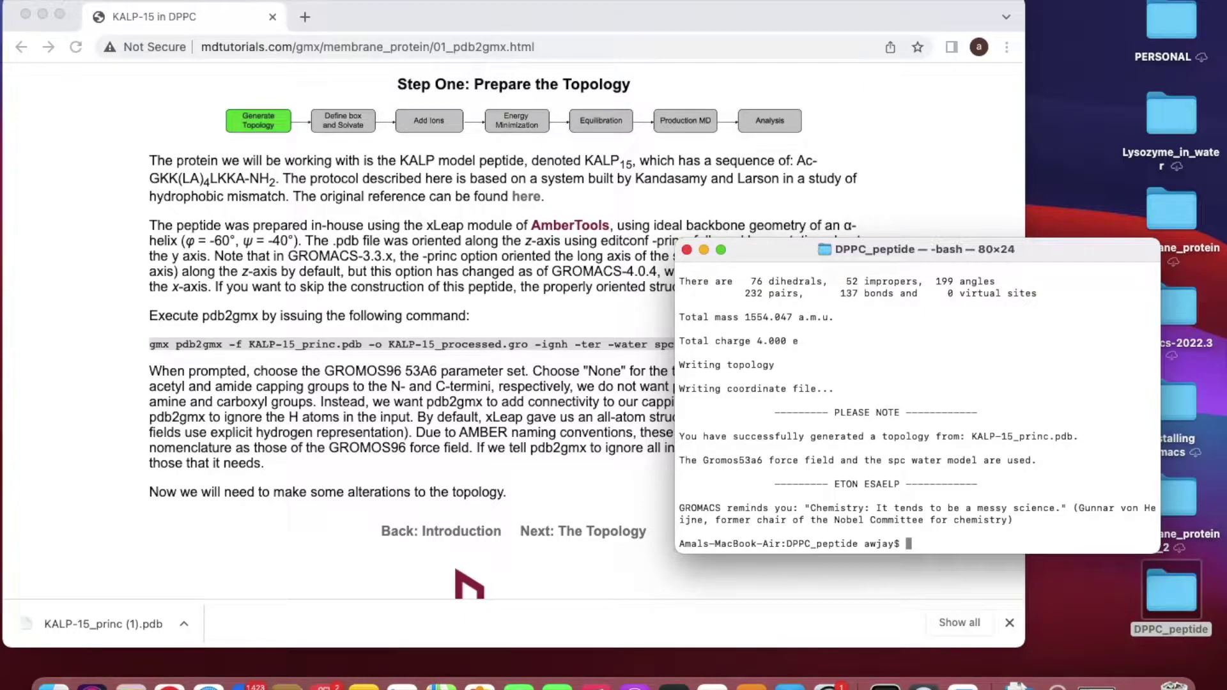
{"action": "left_click", "coordinate": [483, 429]}
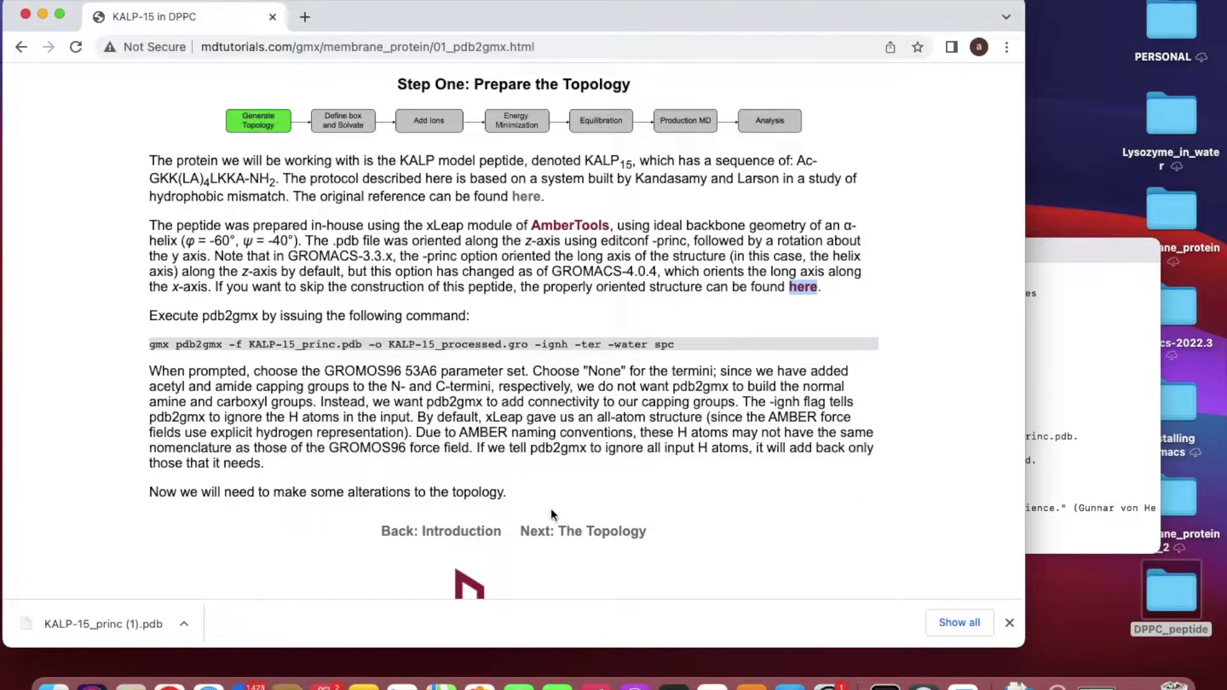
- Advance to Step Two: Modify the Topology and open the Tieleman lipid website in a new tab
{"action": "left_click", "coordinate": [568, 542]}
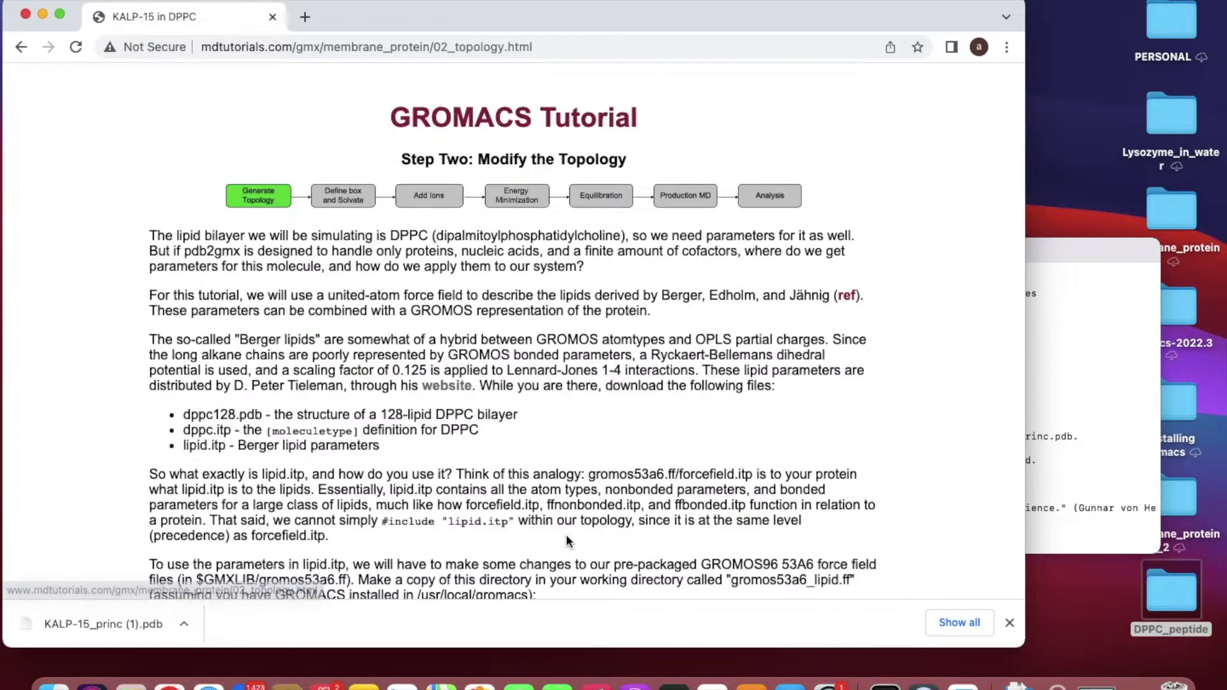
{"action": "scroll", "coordinate": [523, 403], "scroll_direction": "down", "scroll_amount": 4}
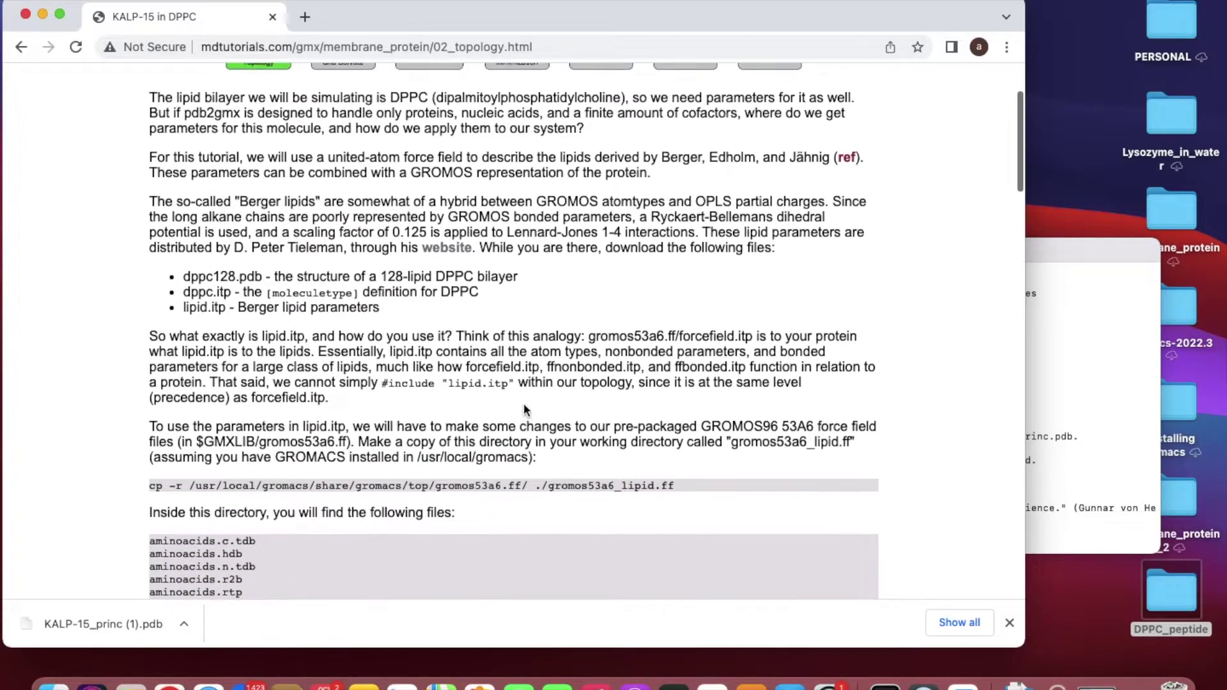
{"action": "scroll", "coordinate": [523, 404], "scroll_direction": "up", "scroll_amount": 2}
{"action": "scroll", "coordinate": [524, 409], "scroll_direction": "up", "scroll_amount": 1}
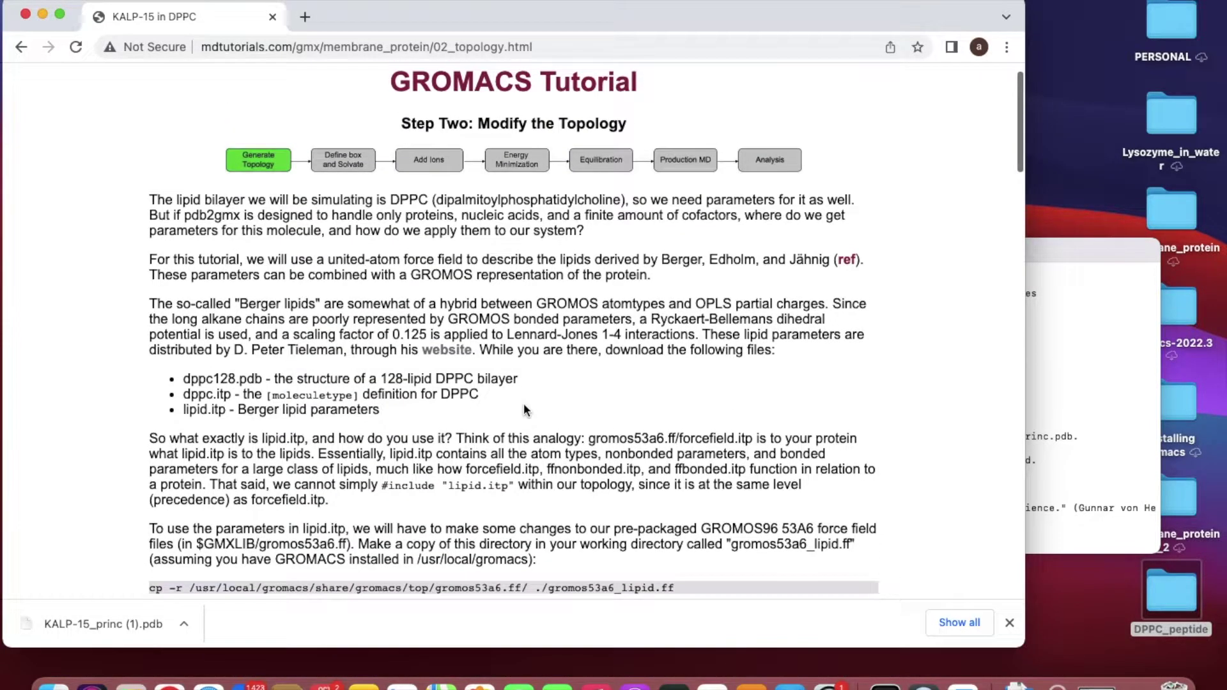
{"action": "scroll", "coordinate": [524, 409], "scroll_direction": "down", "scroll_amount": 2}
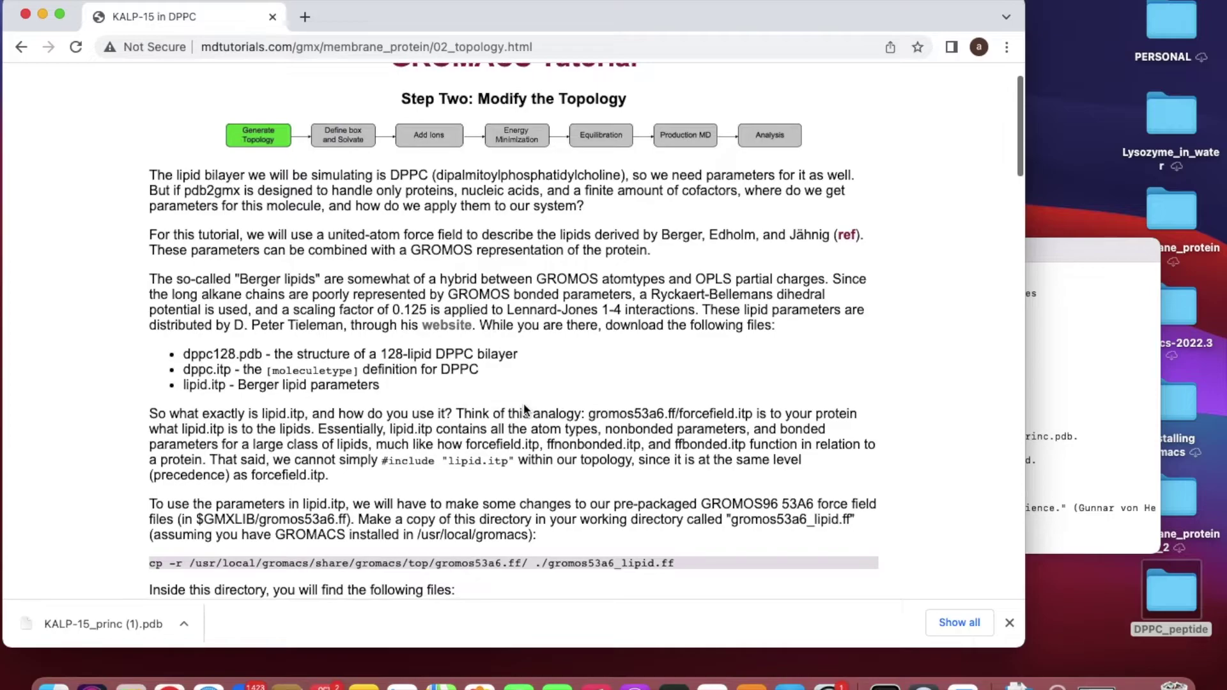
{"action": "scroll", "coordinate": [524, 409], "scroll_direction": "down", "scroll_amount": 3}
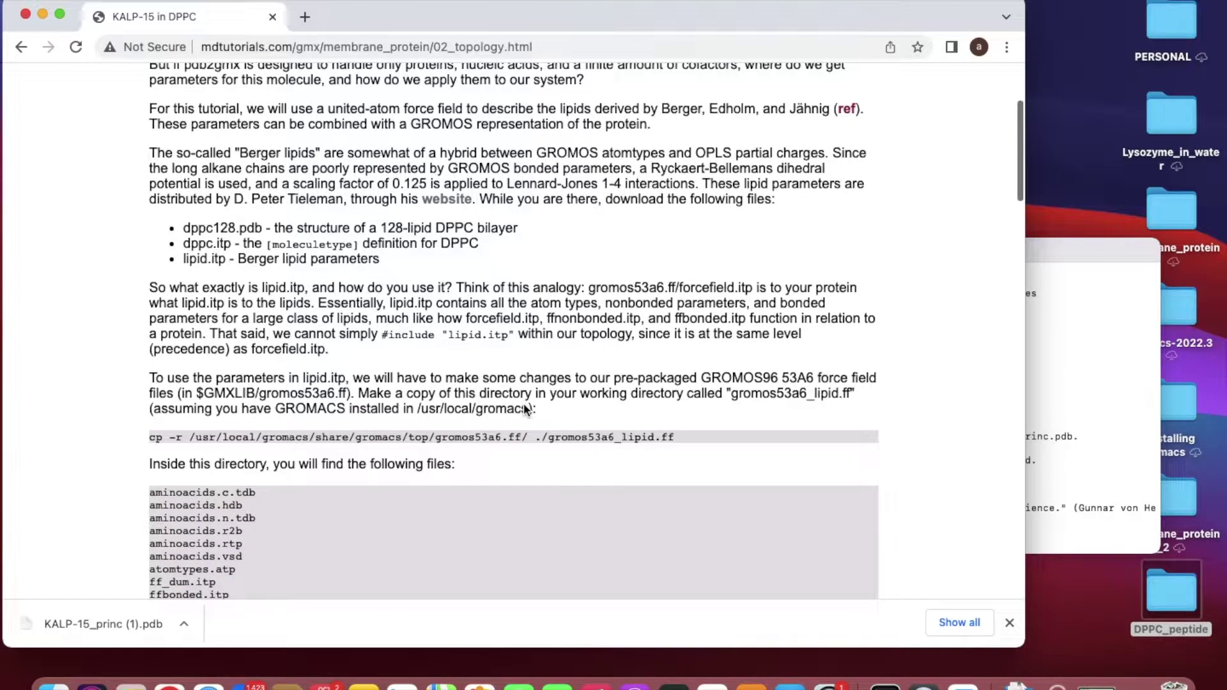
{"action": "scroll", "coordinate": [524, 405], "scroll_direction": "up", "scroll_amount": 6}
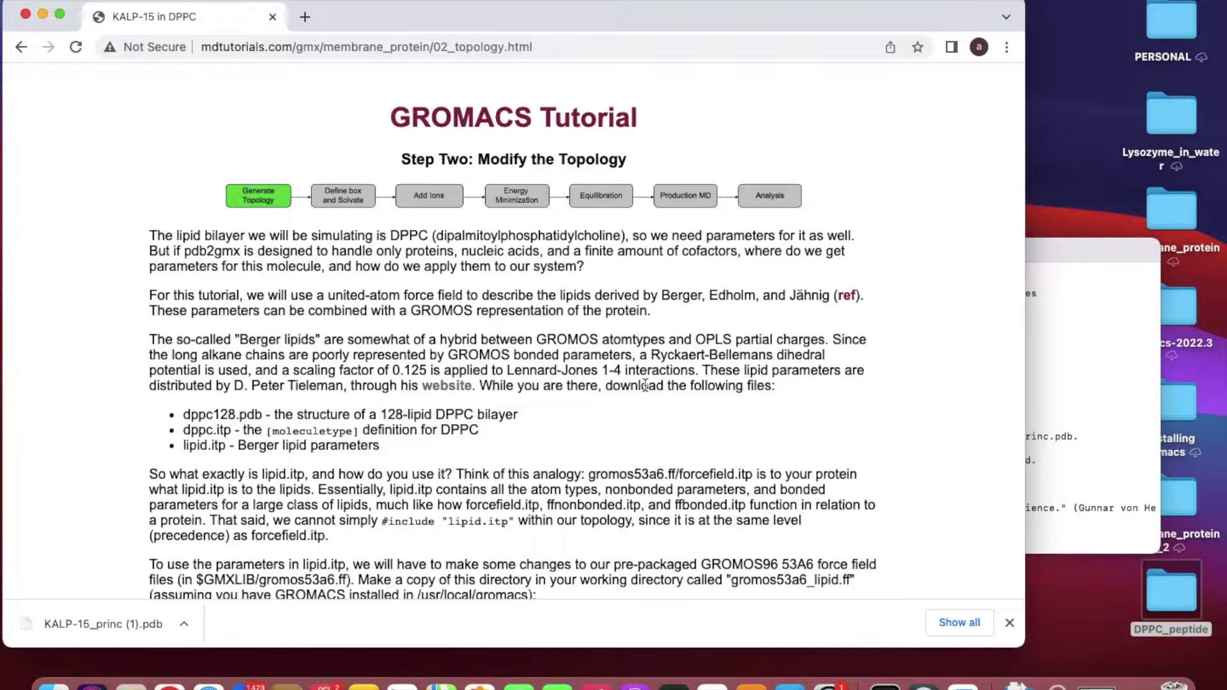
{"action": "right_click", "coordinate": [454, 388]}
{"action": "left_click", "coordinate": [498, 391]}
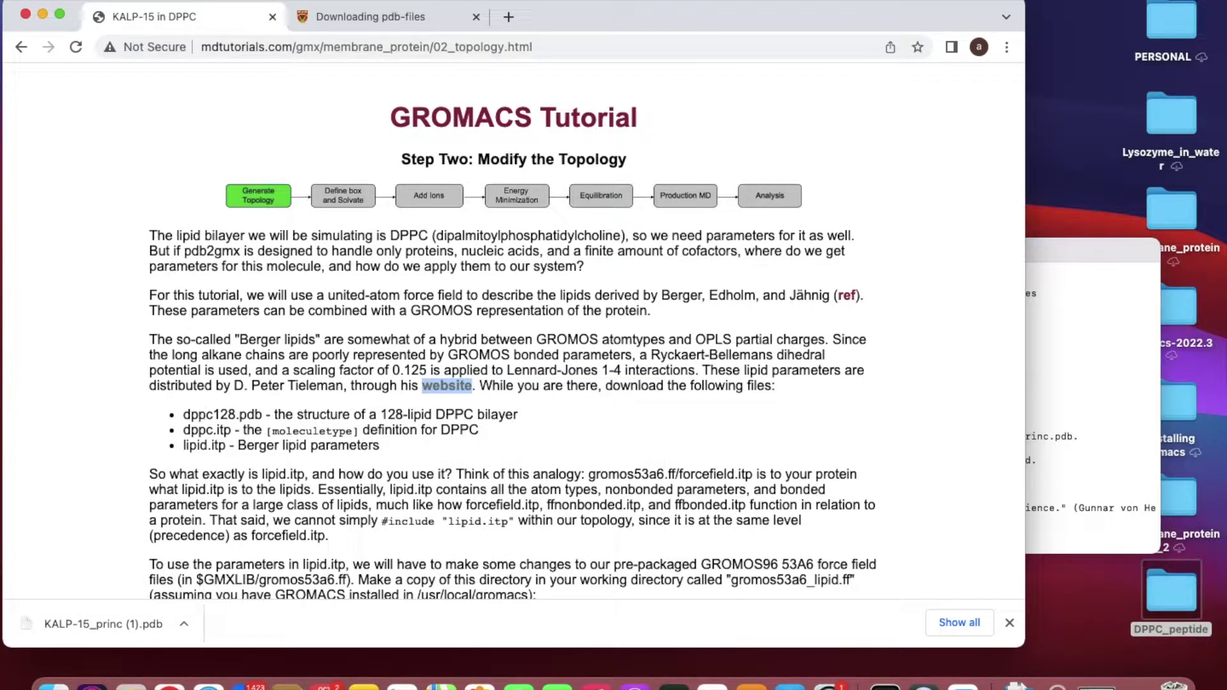
- Download the dppc128.pdb bilayer structure from the Tieleman topology files page
{"action": "left_click", "coordinate": [404, 23]}
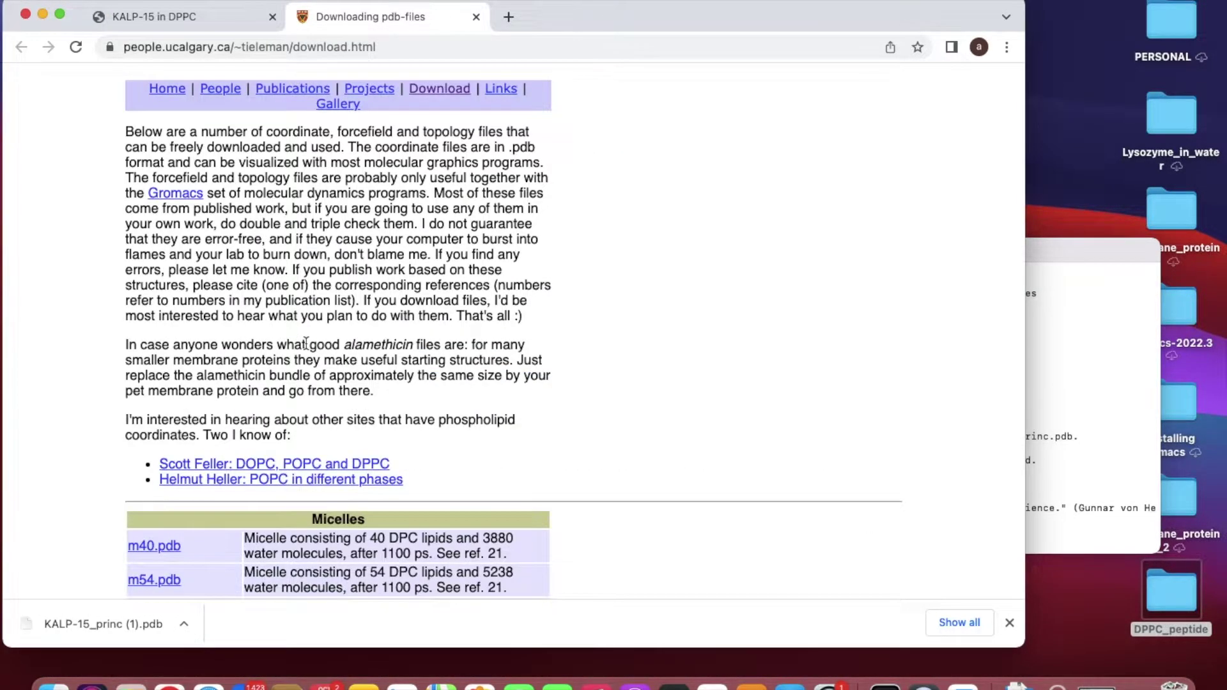
{"action": "scroll", "coordinate": [306, 342], "scroll_direction": "down", "scroll_amount": 10}
{"action": "scroll", "coordinate": [306, 342], "scroll_direction": "down", "scroll_amount": 10}
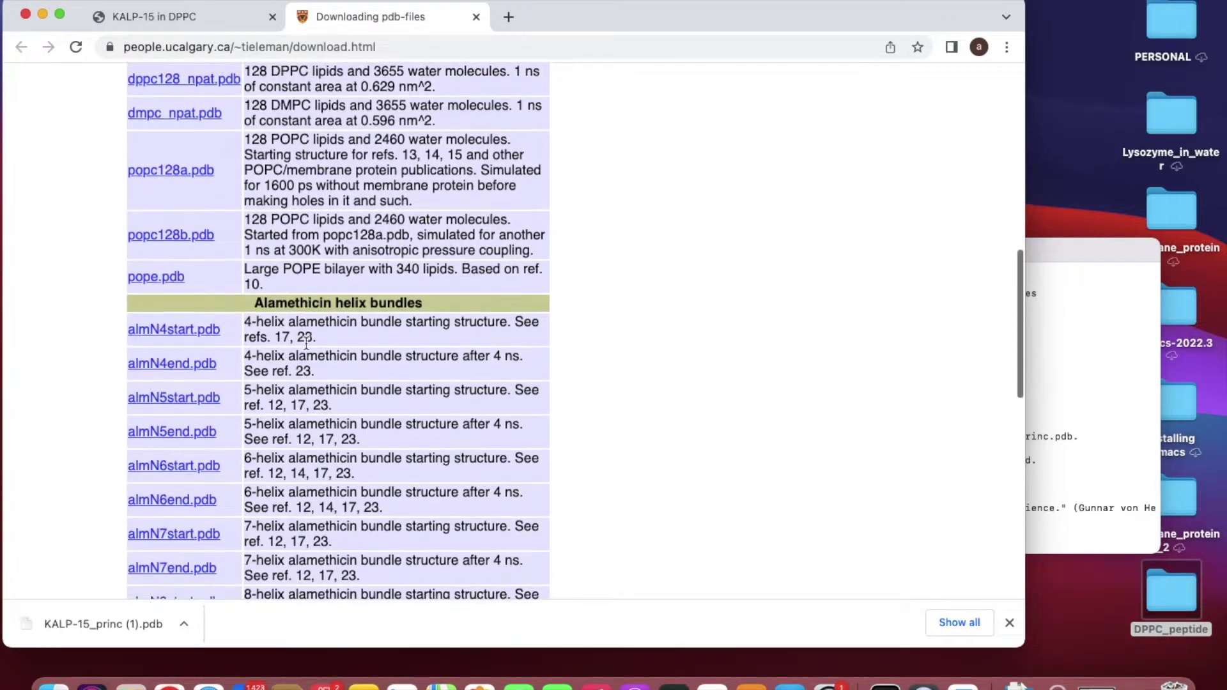
{"action": "scroll", "coordinate": [306, 342], "scroll_direction": "down", "scroll_amount": 6}
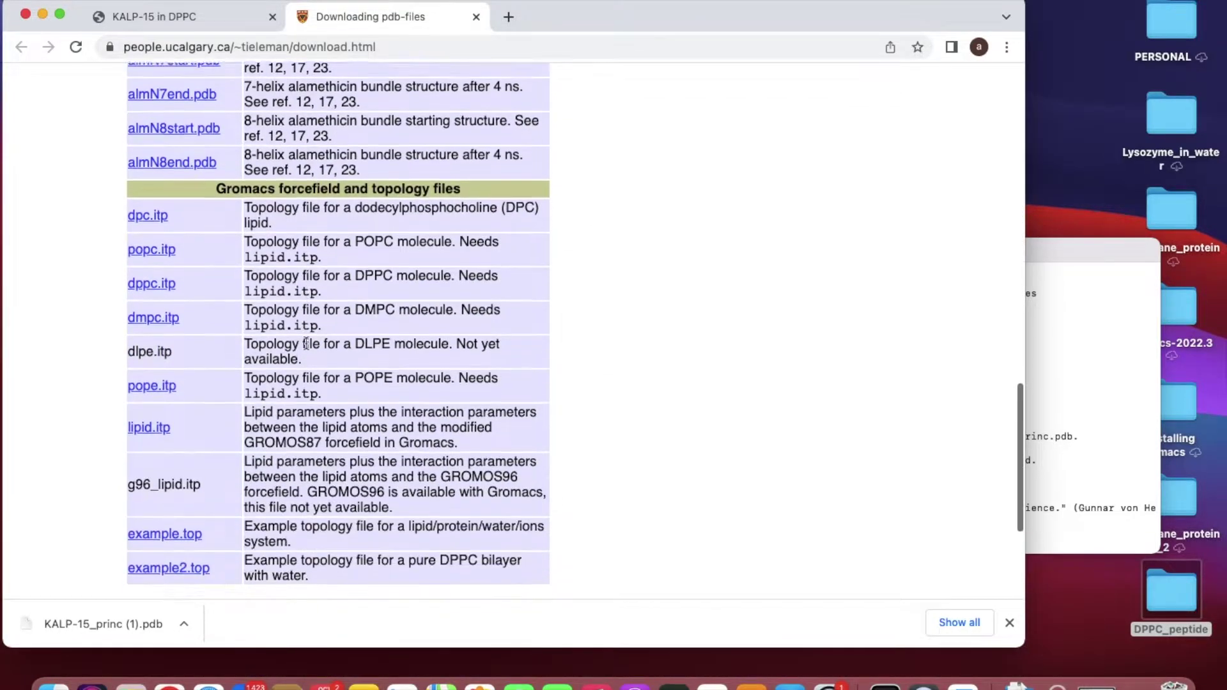
{"action": "scroll", "coordinate": [307, 342], "scroll_direction": "up", "scroll_amount": 4}
{"action": "scroll", "coordinate": [306, 343], "scroll_direction": "up", "scroll_amount": 3}
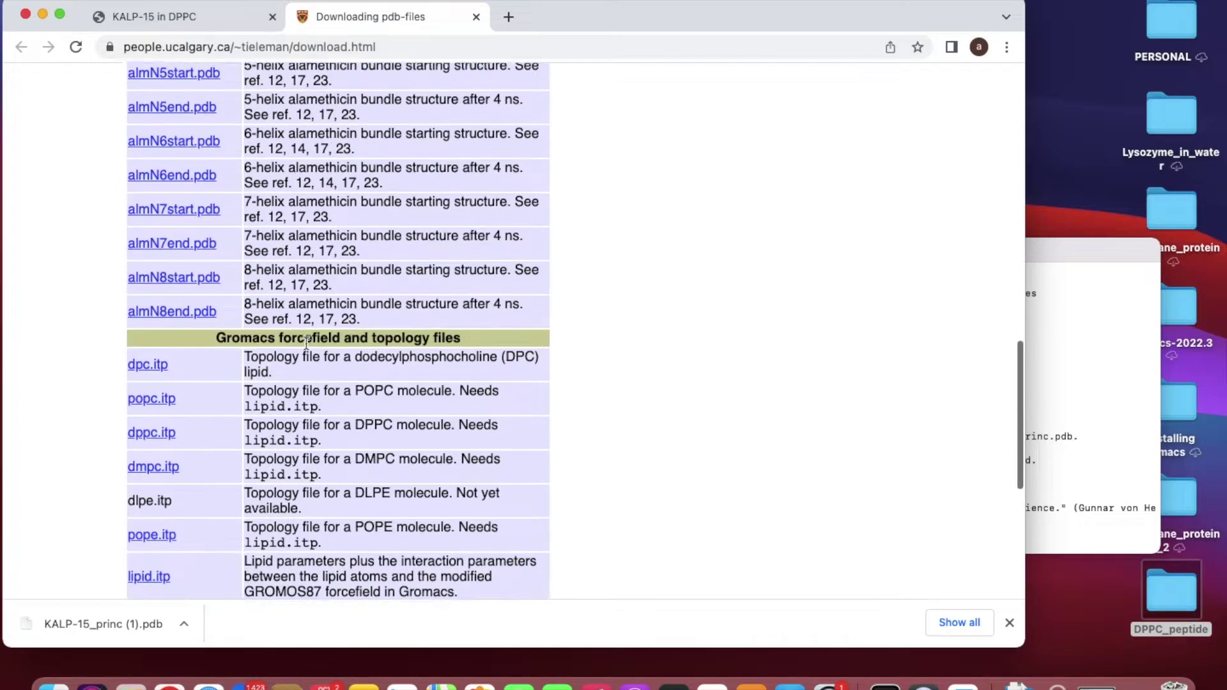
{"action": "scroll", "coordinate": [306, 343], "scroll_direction": "up", "scroll_amount": 7}
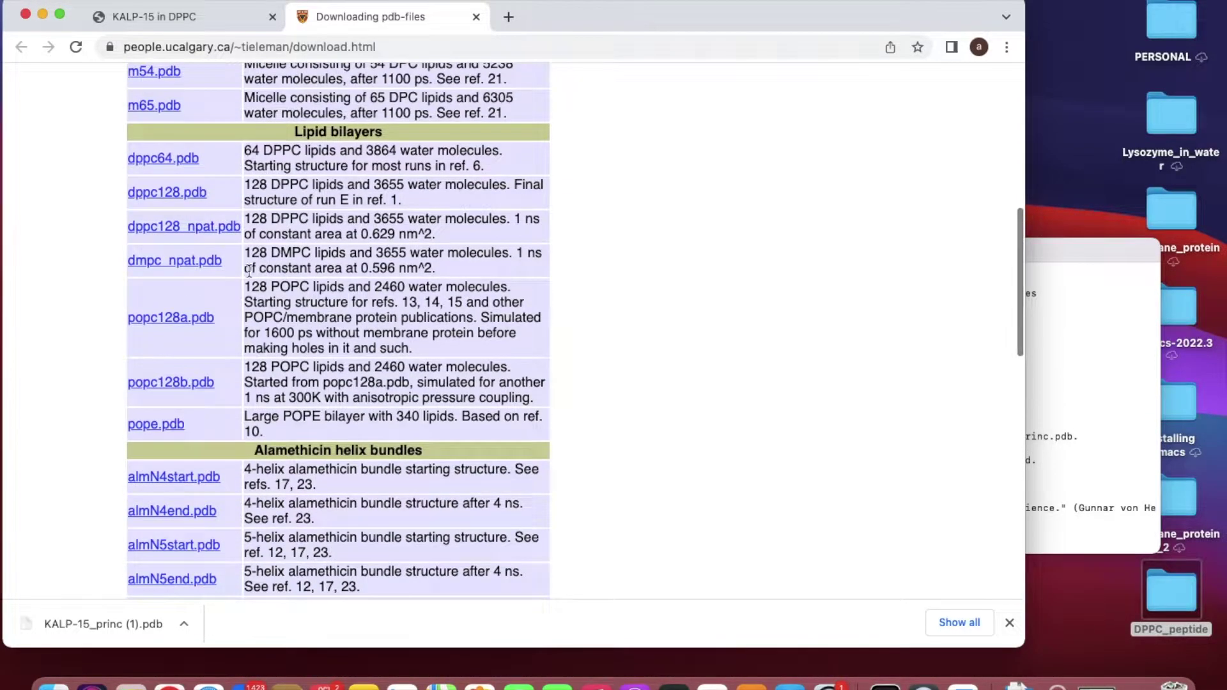
{"action": "scroll", "coordinate": [191, 299], "scroll_direction": "up", "scroll_amount": 1}
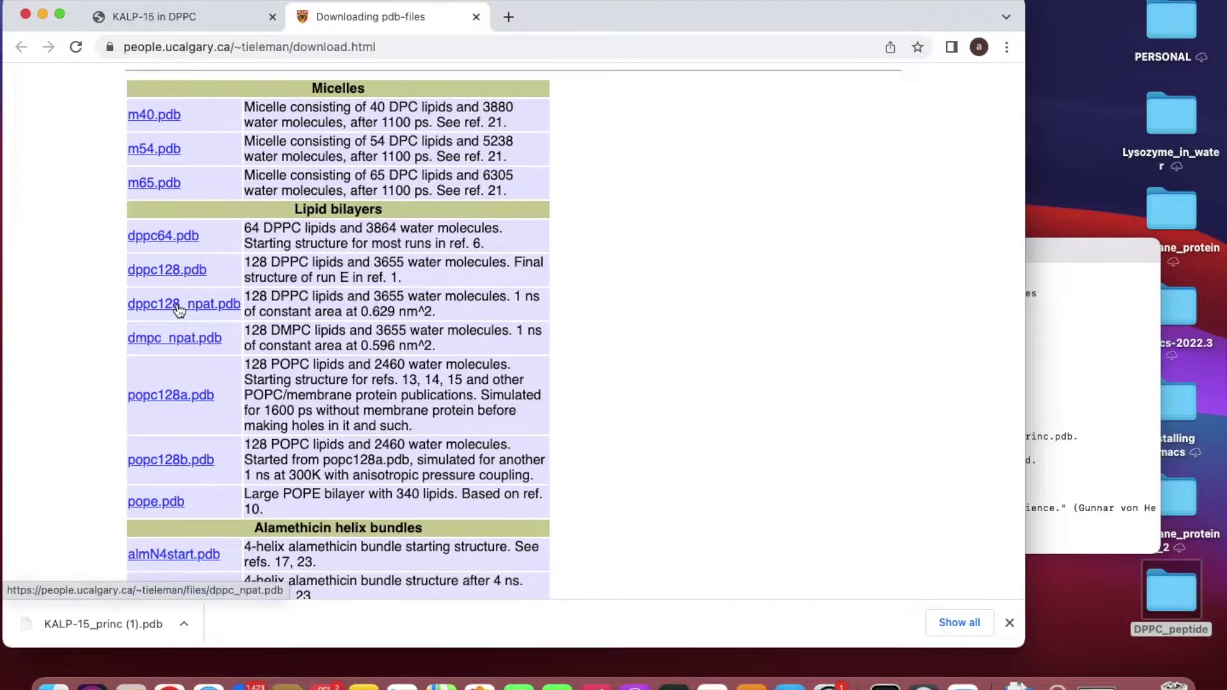
{"action": "scroll", "coordinate": [170, 313], "scroll_direction": "up", "scroll_amount": 1}
{"action": "left_click", "coordinate": [170, 311]}
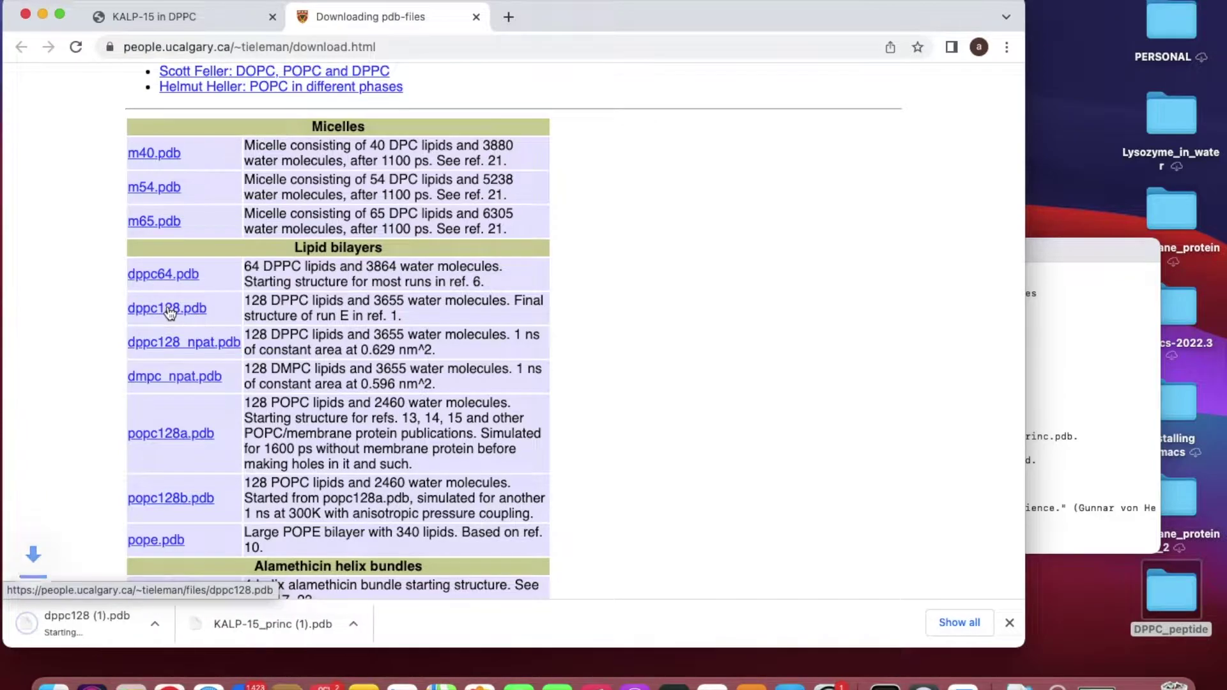
- Download the dppc.itp topology and lipid.itp parameter files from the same Tieleman table
{"action": "left_click", "coordinate": [184, 23]}
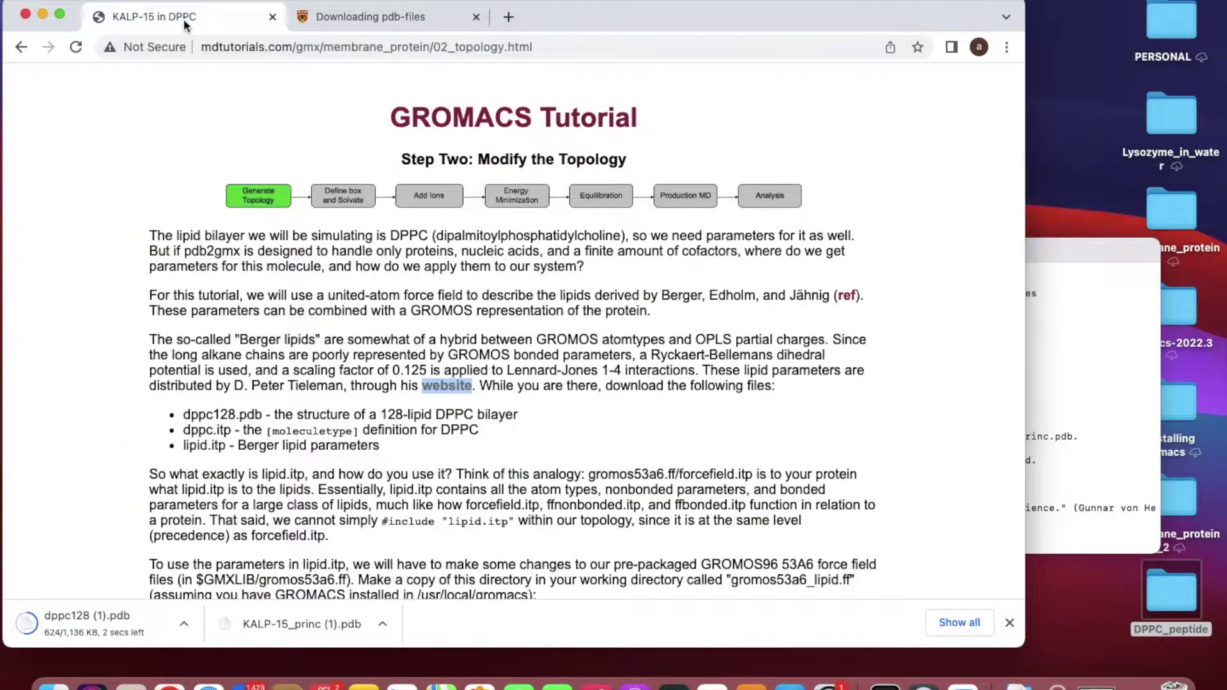
{"action": "left_click", "coordinate": [391, 18]}
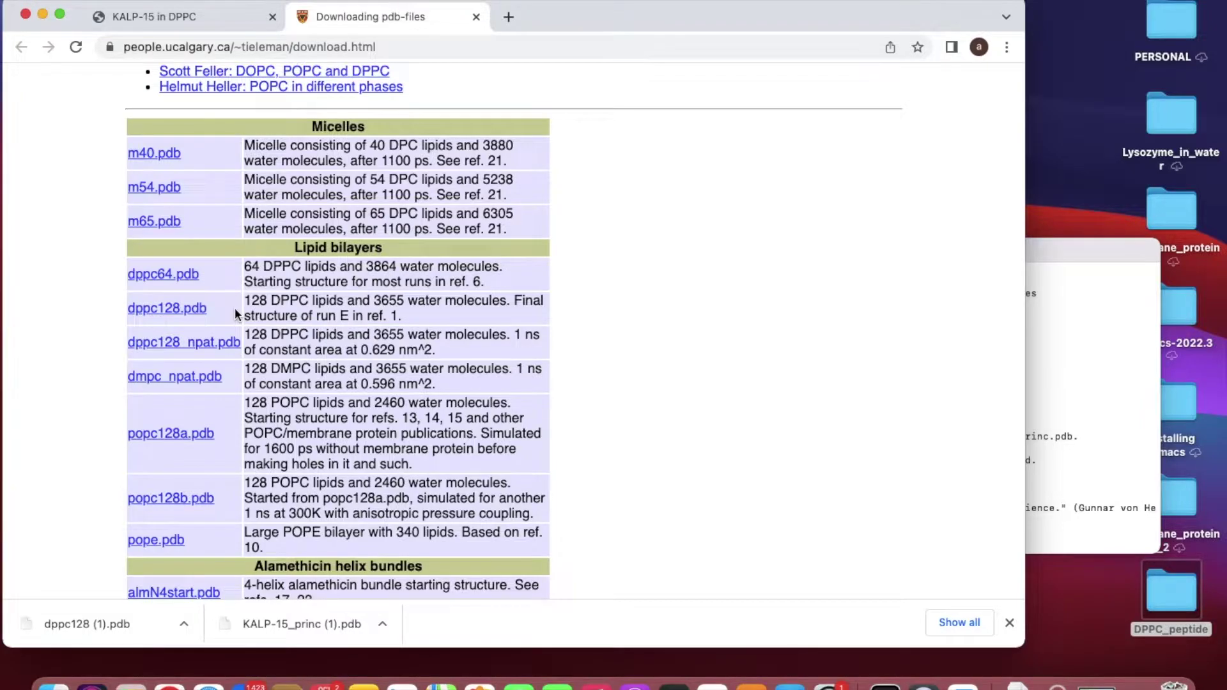
{"action": "scroll", "coordinate": [235, 307], "scroll_direction": "down", "scroll_amount": 3}
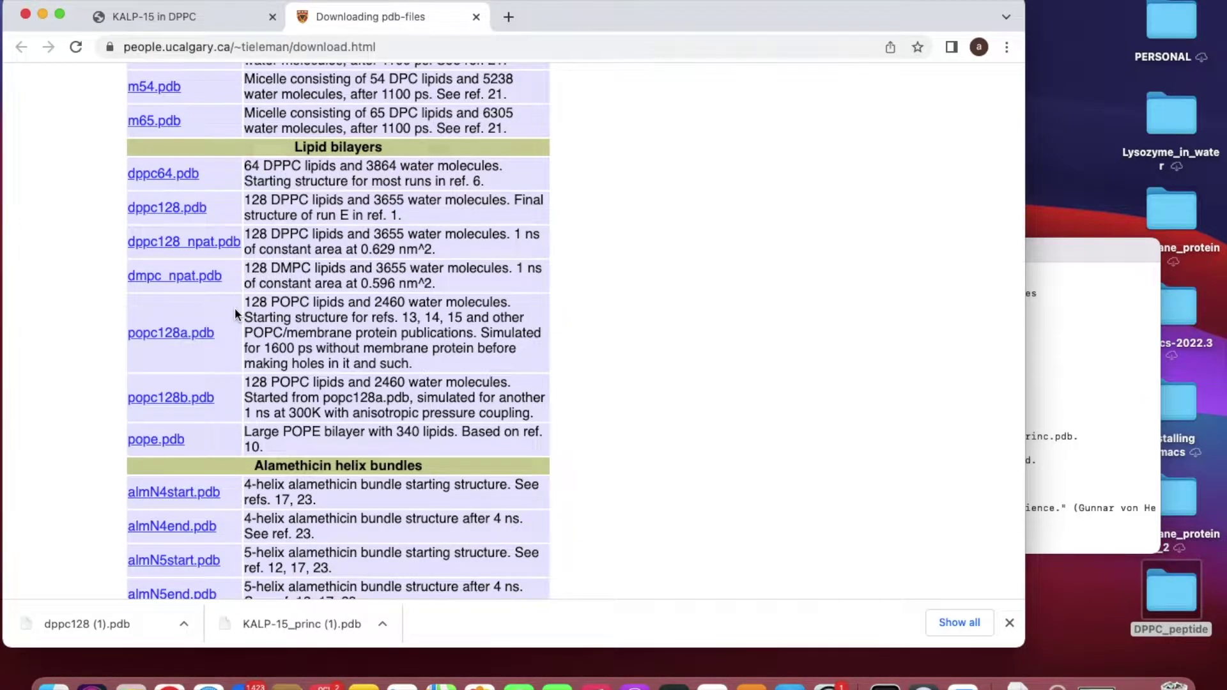
{"action": "scroll", "coordinate": [235, 308], "scroll_direction": "up", "scroll_amount": 10}
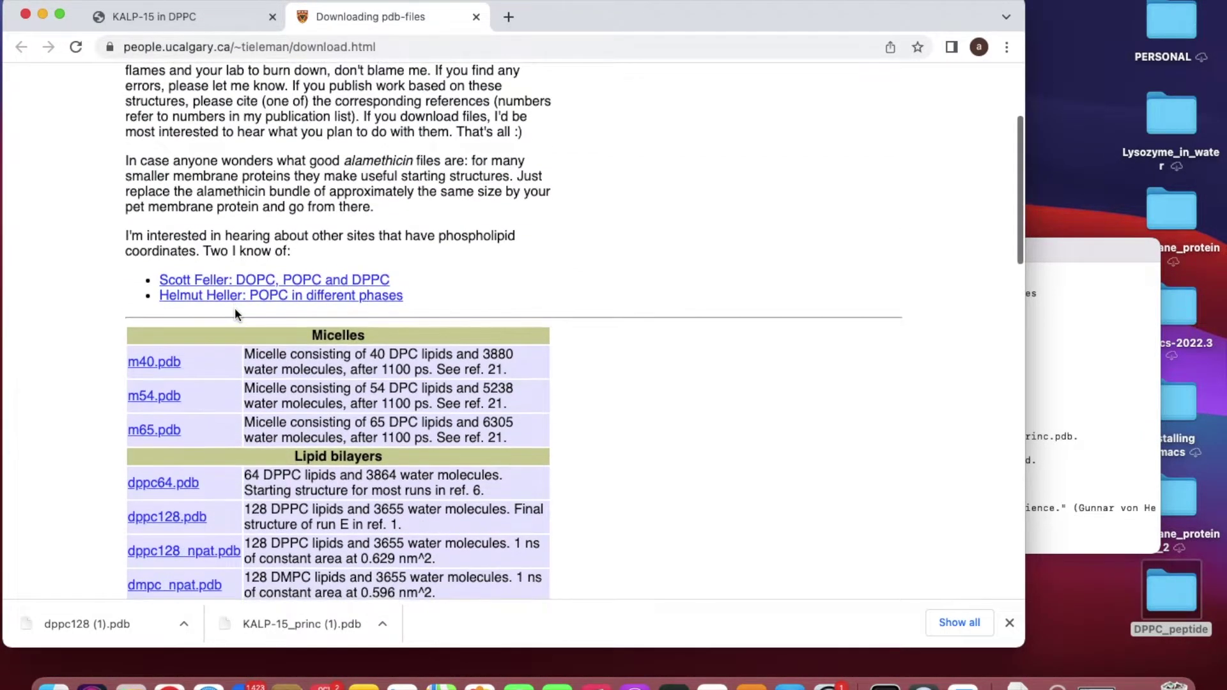
{"action": "scroll", "coordinate": [235, 308], "scroll_direction": "down", "scroll_amount": 20}
{"action": "scroll", "coordinate": [235, 308], "scroll_direction": "down", "scroll_amount": 2}
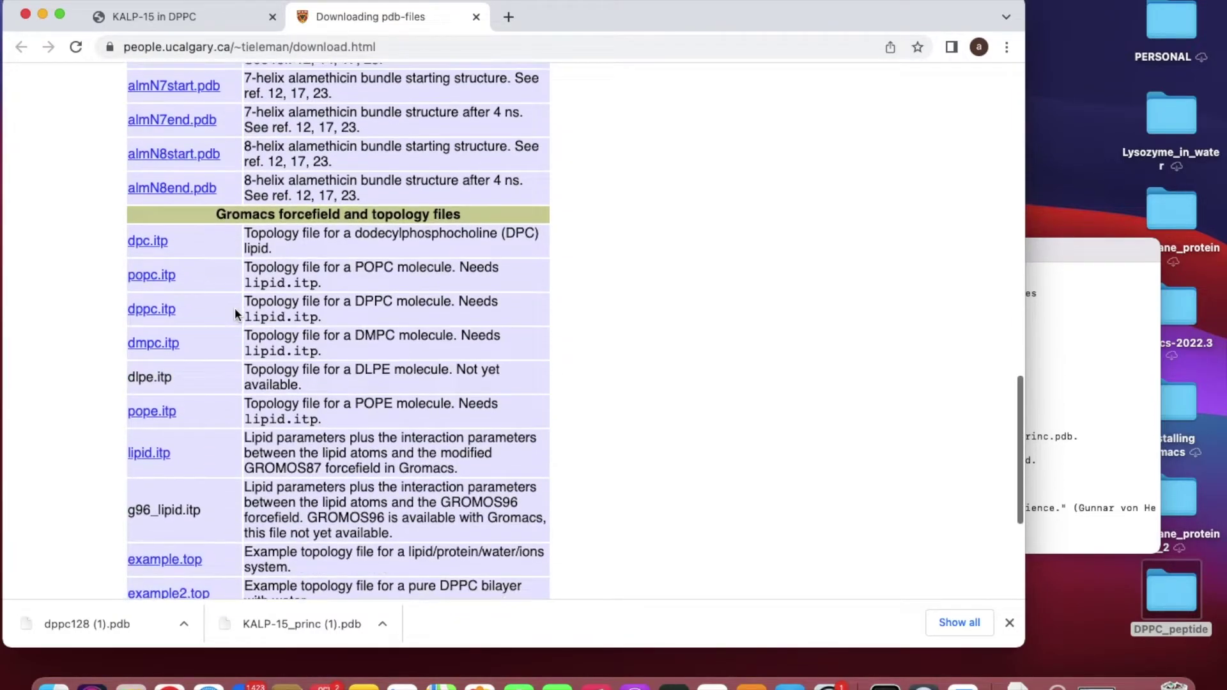
{"action": "left_click", "coordinate": [152, 311]}
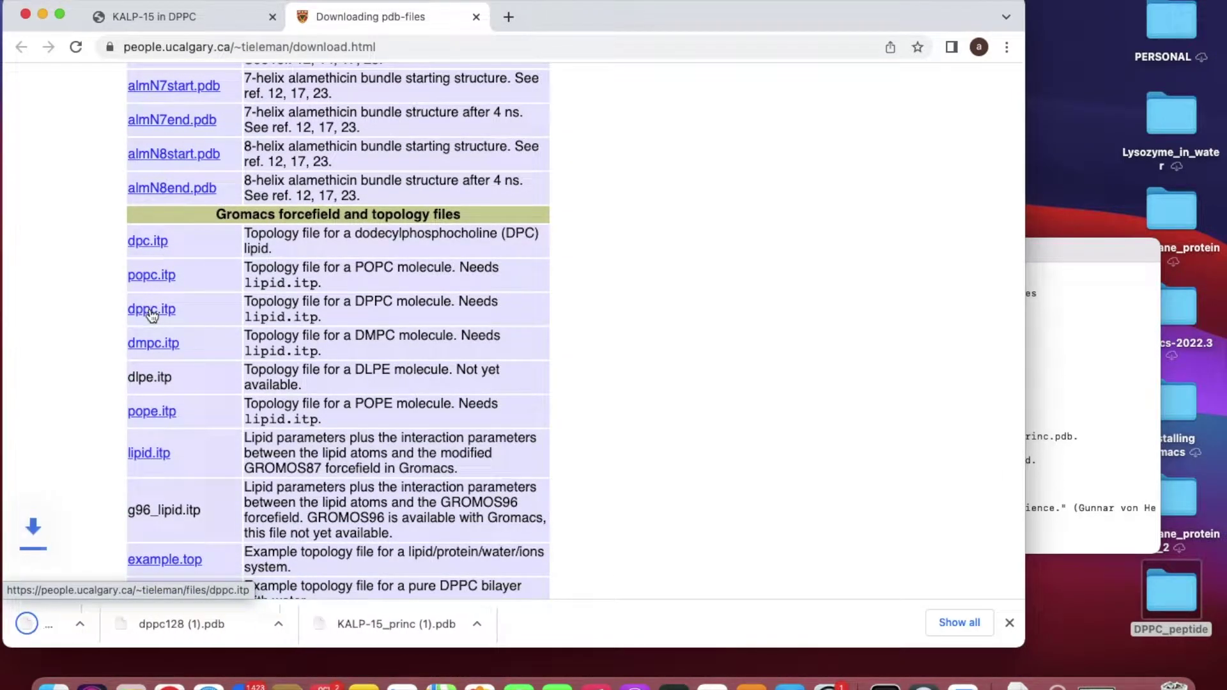
{"action": "left_click", "coordinate": [227, 16]}
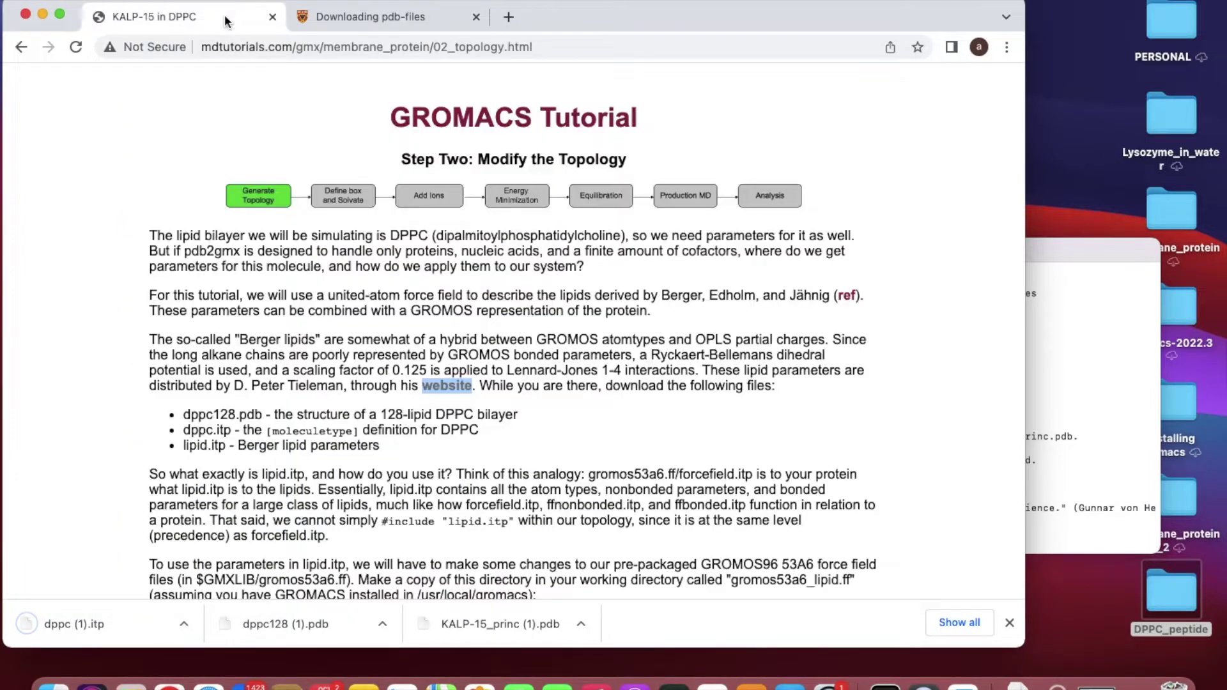
{"action": "left_click", "coordinate": [421, 17]}
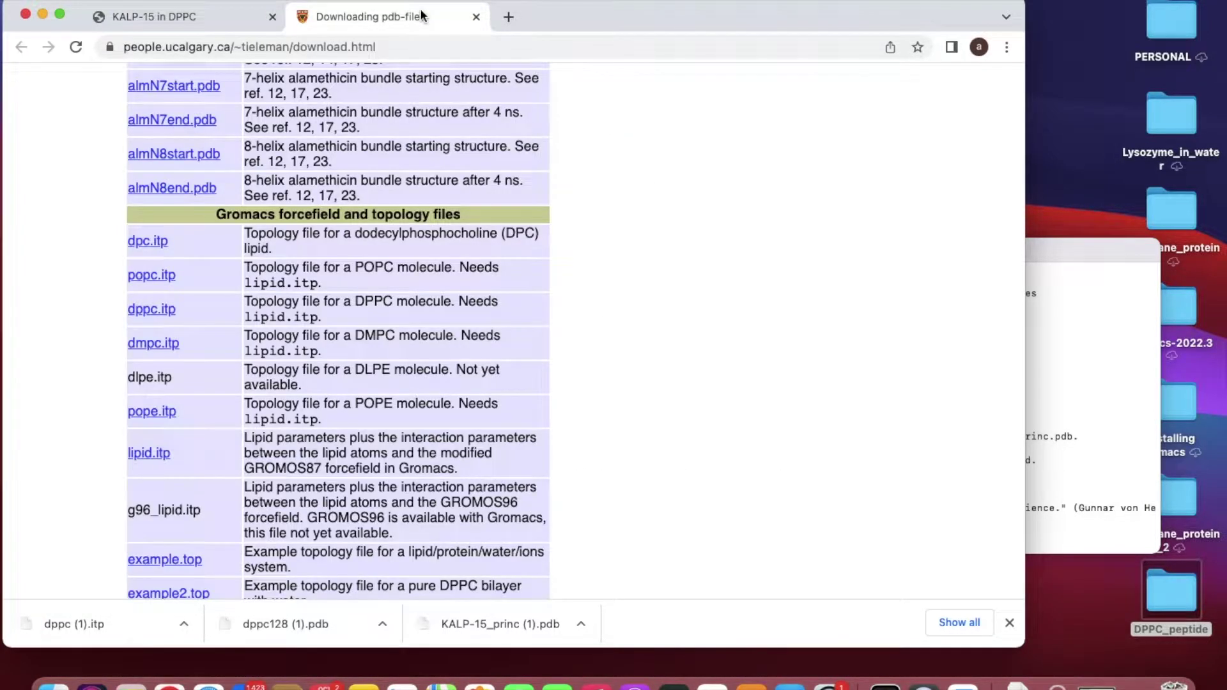
{"action": "left_click", "coordinate": [149, 453]}
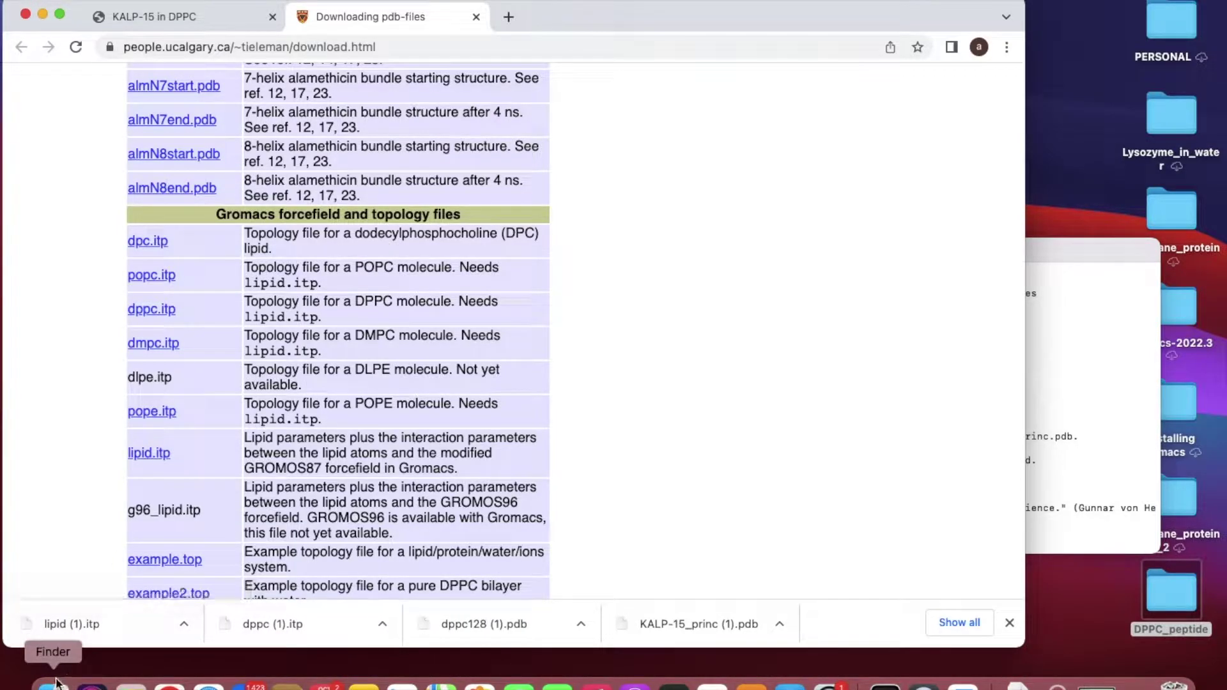
- Copy the three downloaded lipid files from Downloads into the DPPC_peptide folder
{"action": "right_click", "coordinate": [154, 618]}
{"action": "left_click", "coordinate": [187, 636]}
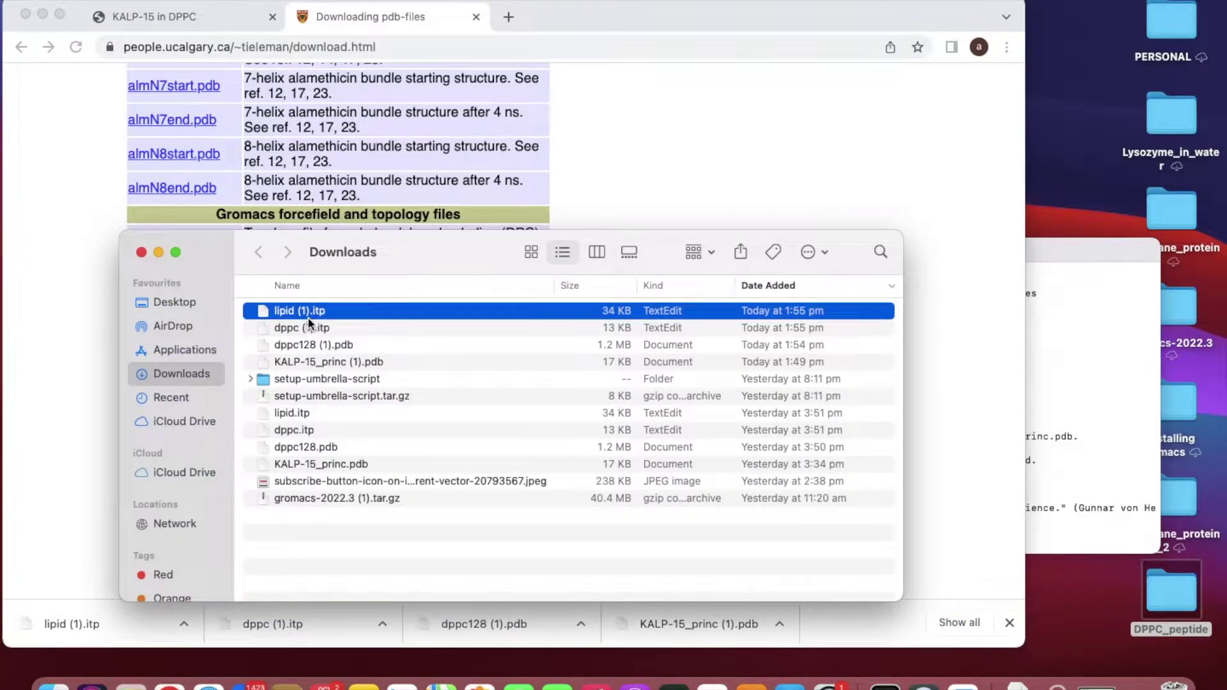
{"action": "left_click", "coordinate": [307, 328], "text": "shift"}
{"action": "left_click", "coordinate": [303, 349], "text": "shift"}
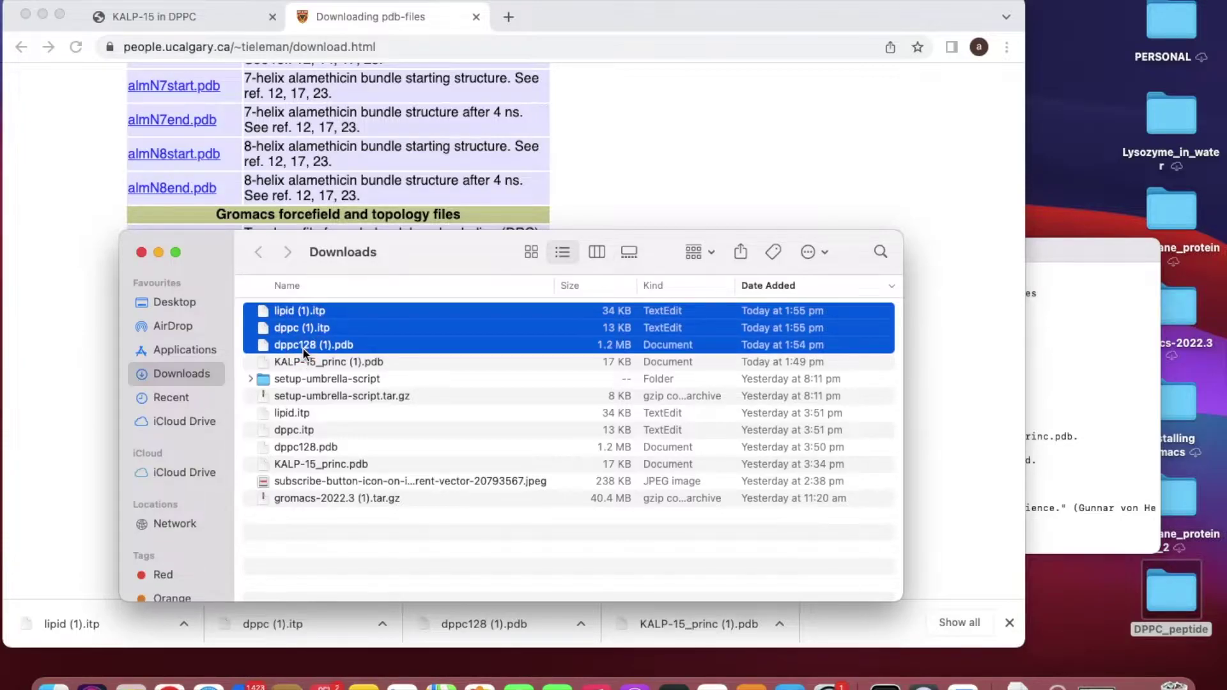
{"action": "right_click", "coordinate": [304, 345]}
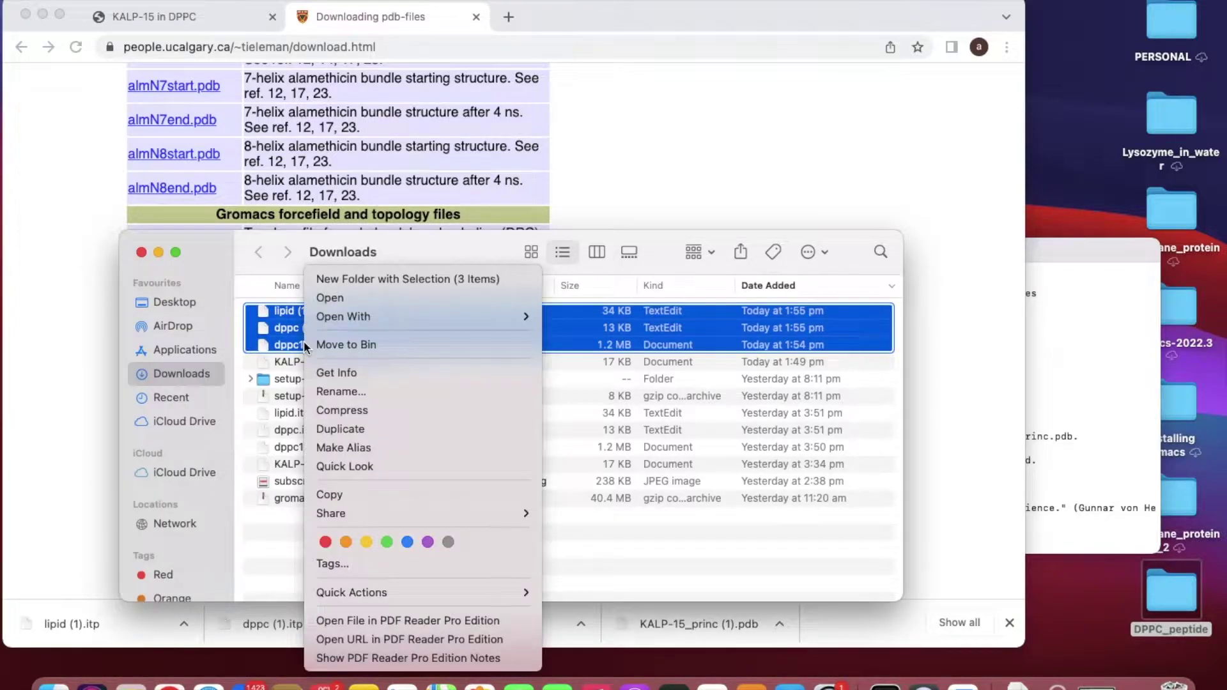
{"action": "left_click", "coordinate": [342, 494]}
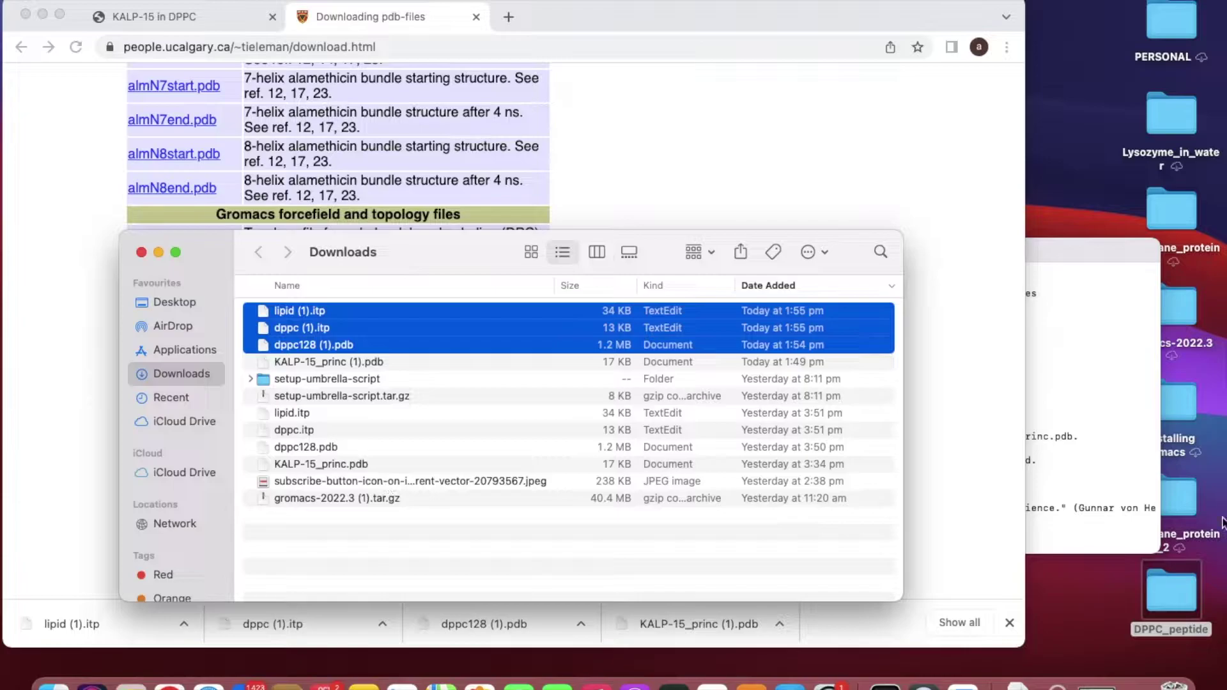
{"action": "double_click", "coordinate": [1159, 593]}
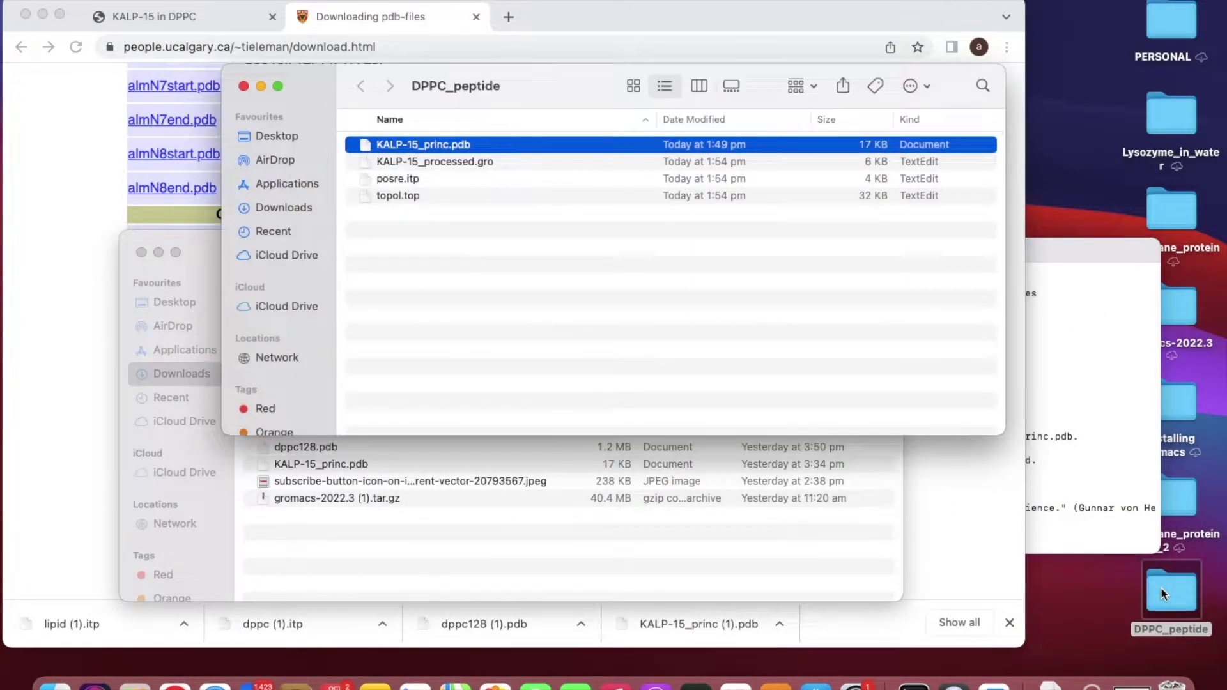
{"action": "right_click", "coordinate": [562, 267]}
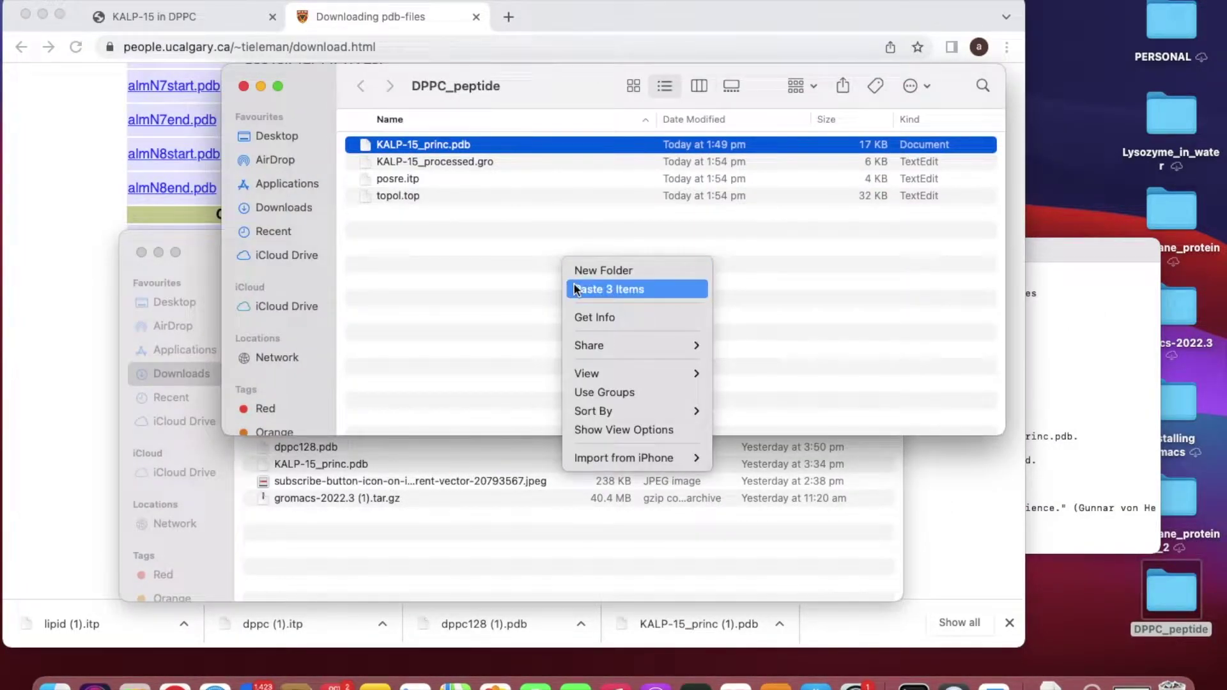
{"action": "left_click", "coordinate": [574, 289]}
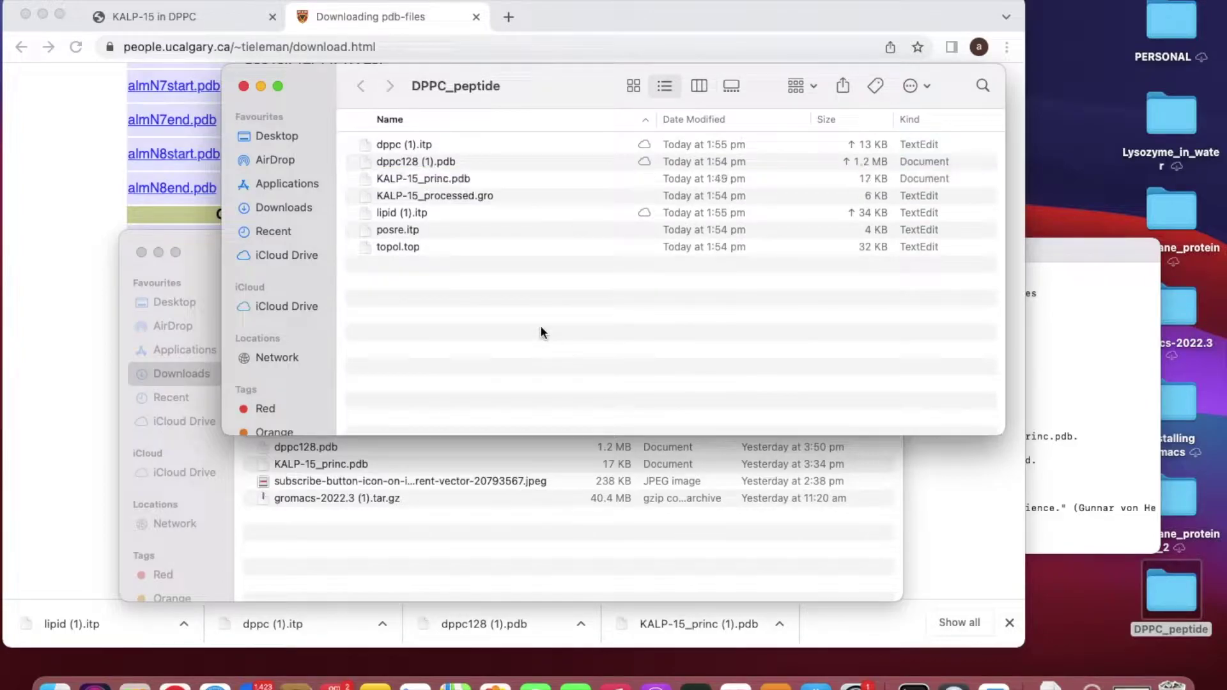
- Rename 'dppc (1).itp' to dppc.itp by removing the ' (1)' suffix
{"action": "left_click", "coordinate": [446, 179]}
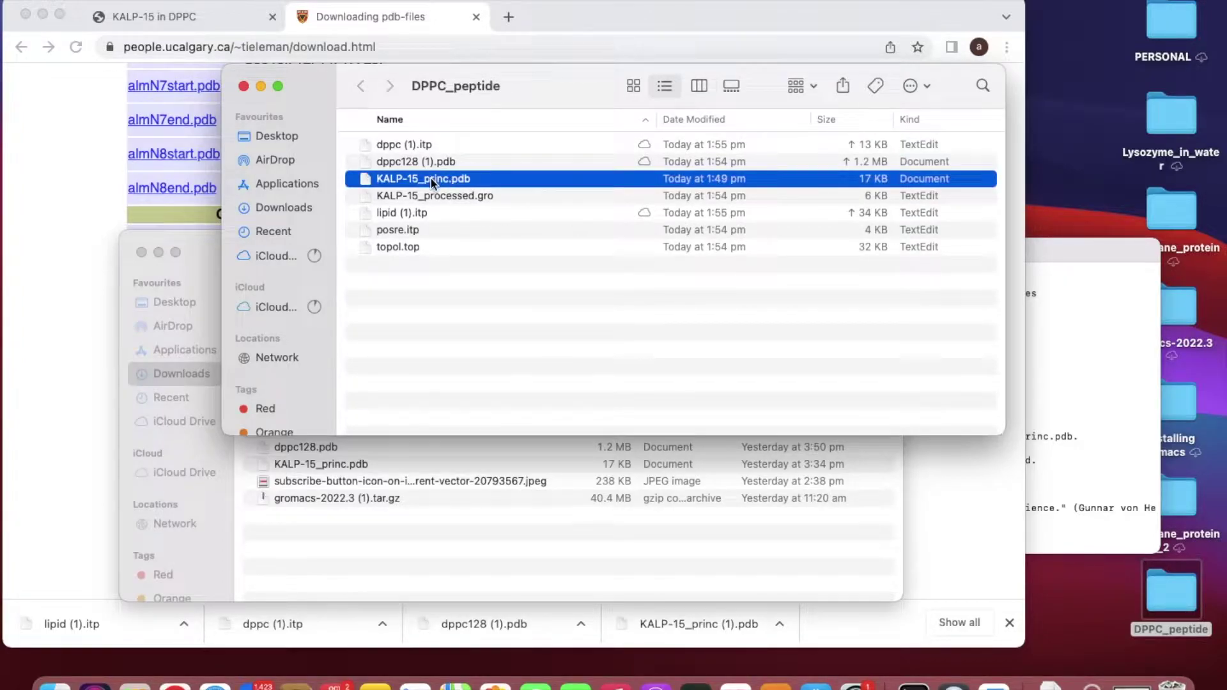
{"action": "key", "text": "Up"}
{"action": "key", "text": "Up"}
{"action": "key", "text": "Return"}
{"action": "key", "text": "Right"}
{"action": "key", "text": "BackSpace"}
{"action": "key", "text": "BackSpace"}
{"action": "key", "text": "BackSpace"}
{"action": "key", "text": "BackSpace"}
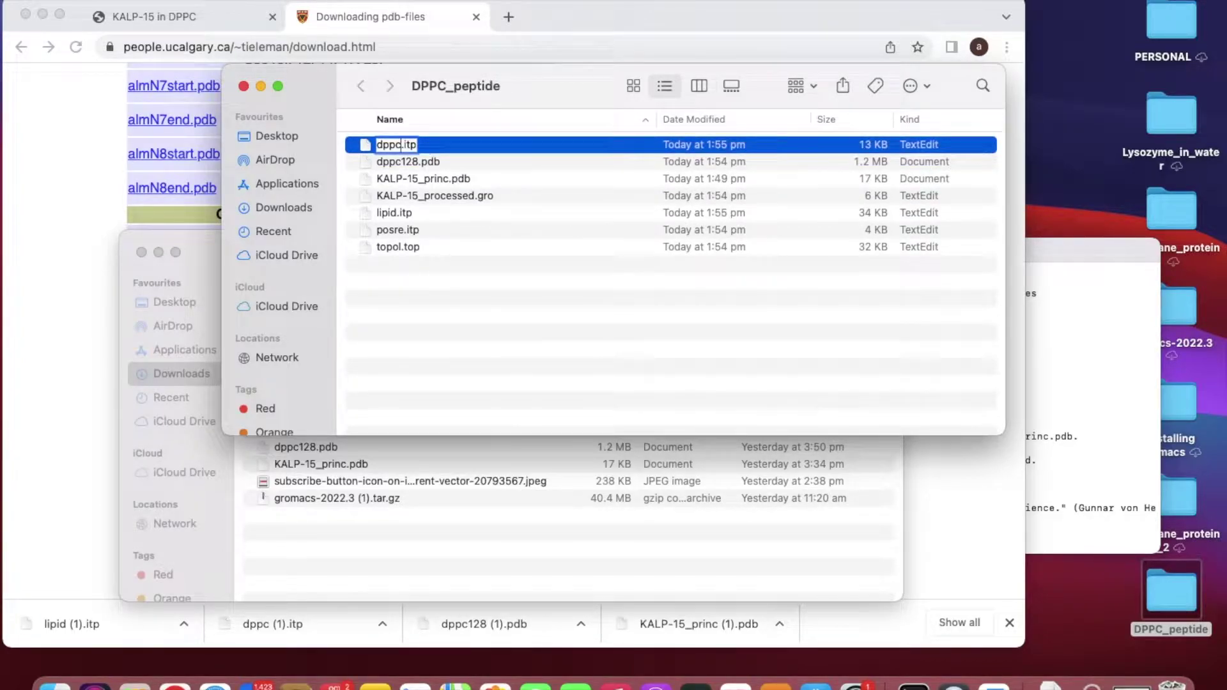
{"action": "key", "text": "Return"}
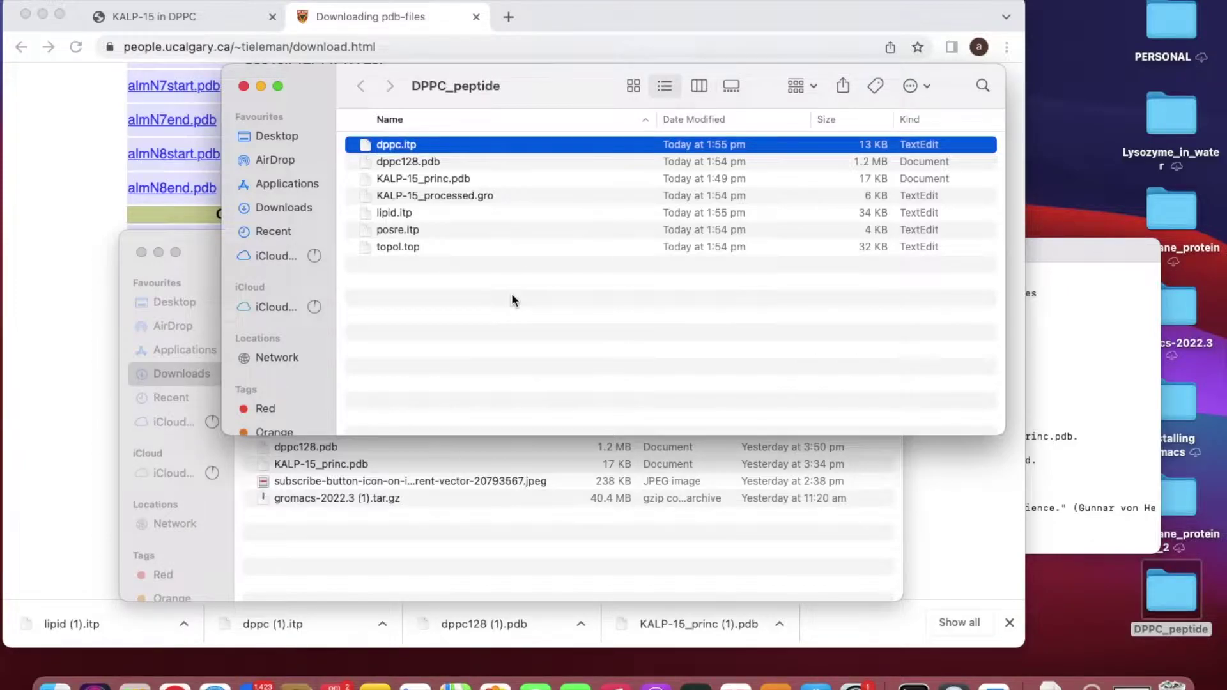
- Scroll the KALP-15 in DPPC tutorial to the cp -r gromos53a6_lipid.ff command and force field file list
{"action": "left_click", "coordinate": [168, 18]}
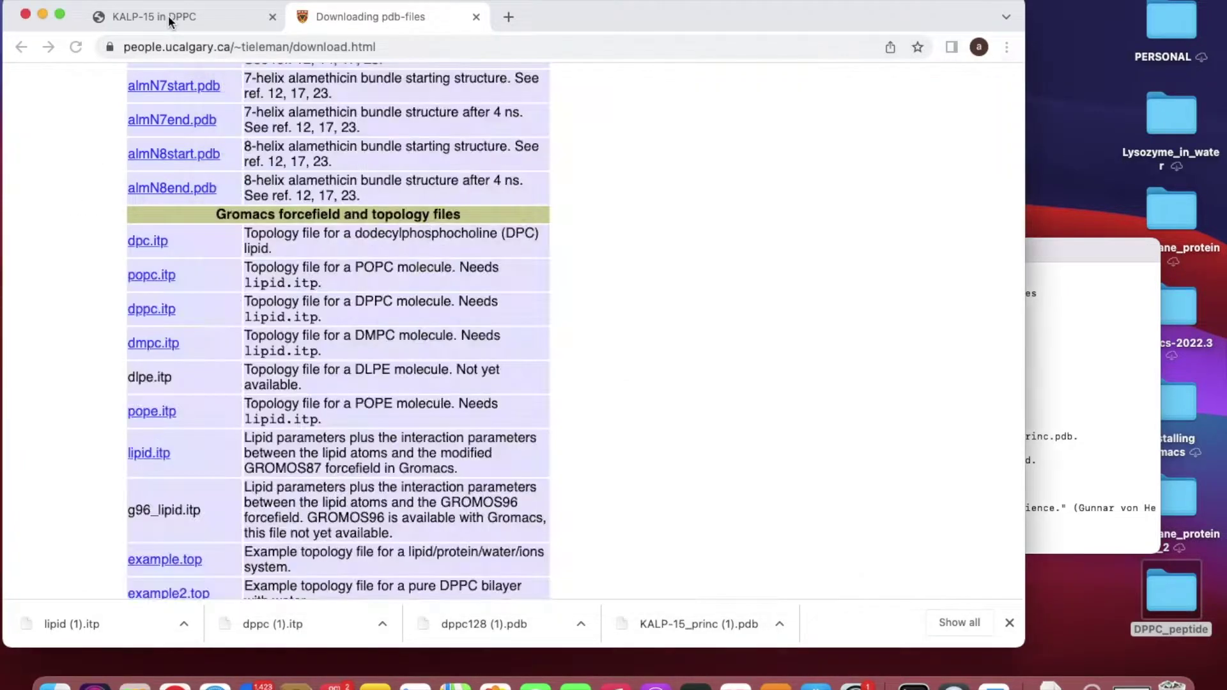
{"action": "scroll", "coordinate": [505, 392], "scroll_direction": "down", "scroll_amount": 3}
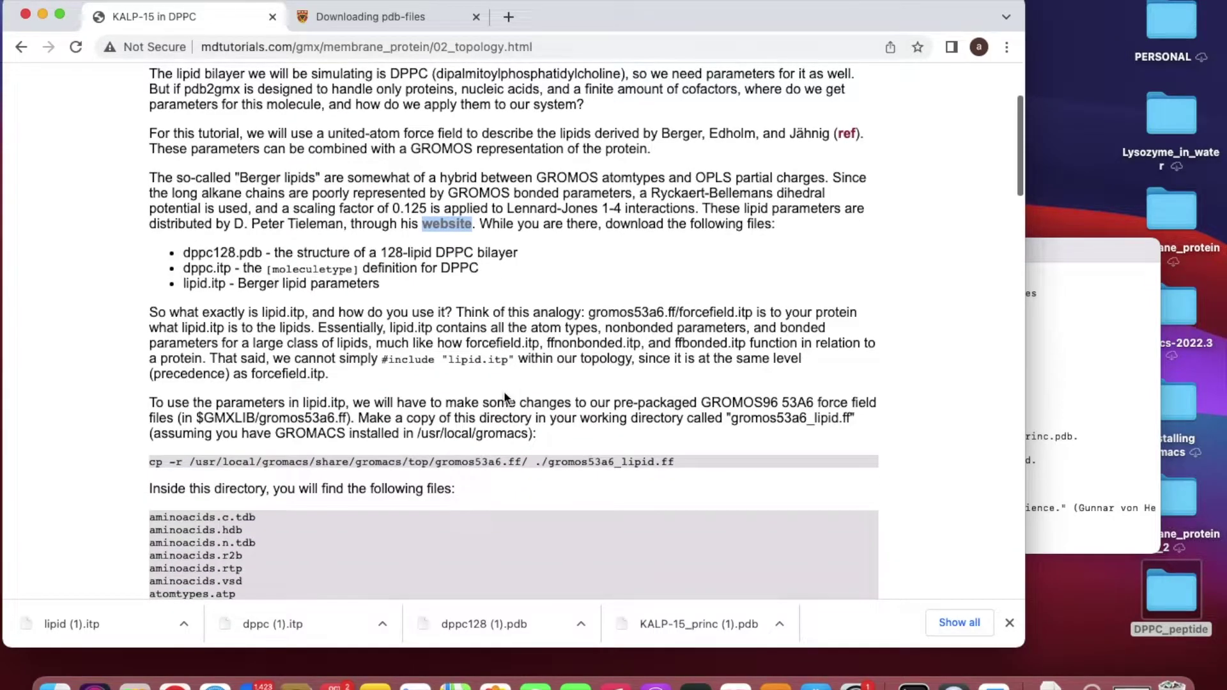
{"action": "scroll", "coordinate": [505, 393], "scroll_direction": "down", "scroll_amount": 5}
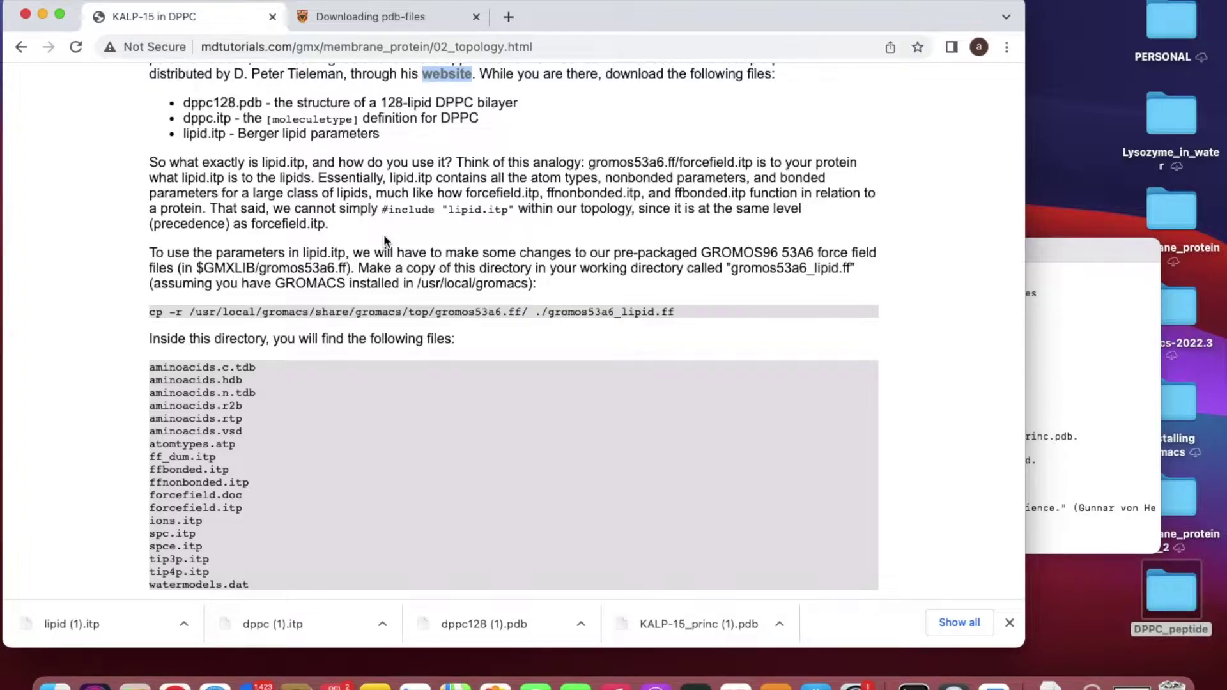
{"action": "left_click", "coordinate": [1085, 424]}
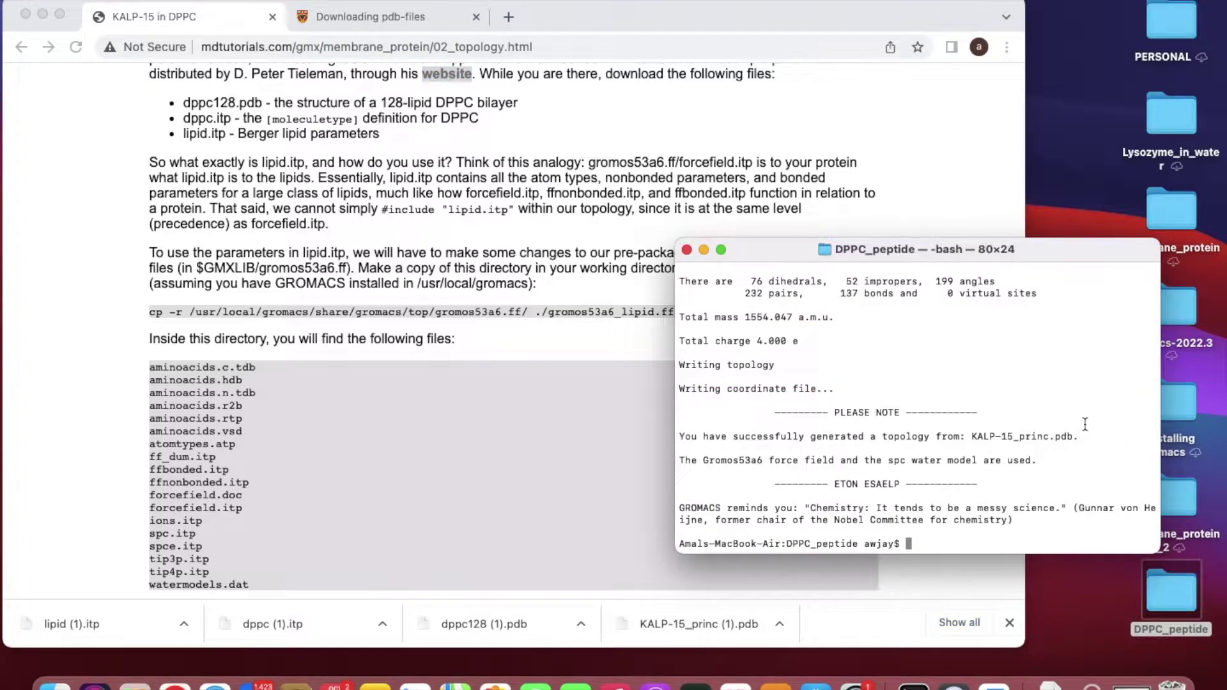
- Run gmx and select the data prefix path /usr/local/bin/../Cellar/gromacs/2022_1 from its output
{"action": "type", "text": "gmx"}
{"action": "key", "text": "Return"}
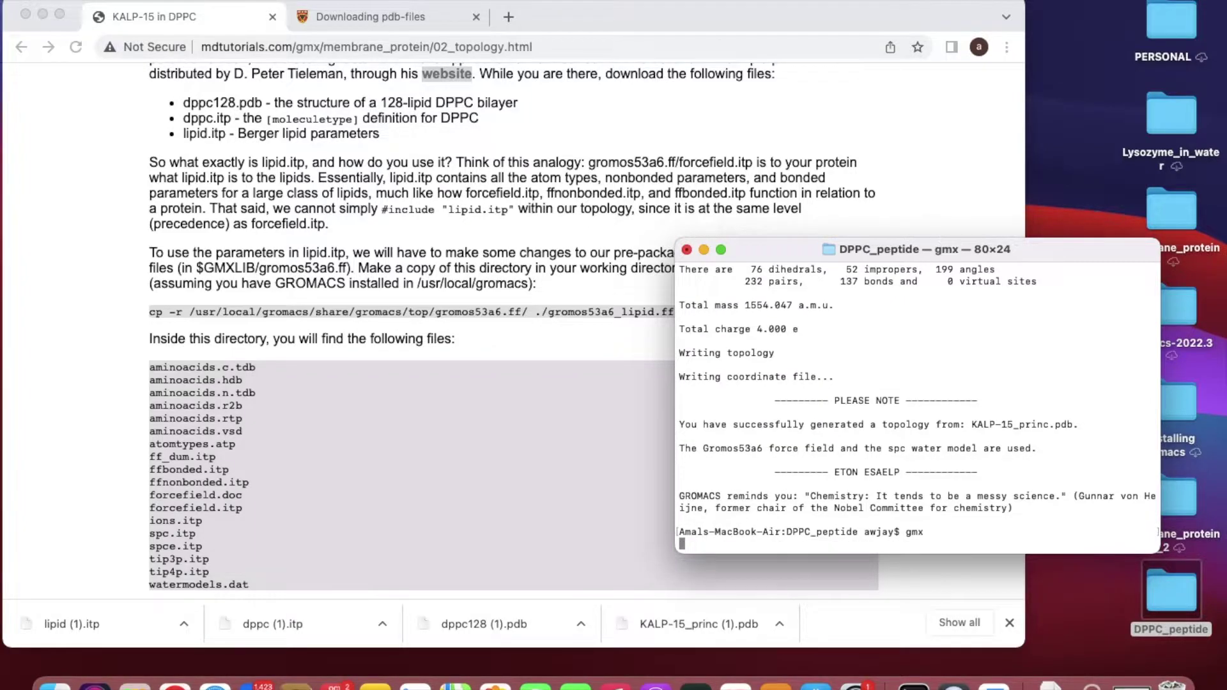
{"action": "scroll", "coordinate": [1010, 393], "scroll_direction": "up", "scroll_amount": 10}
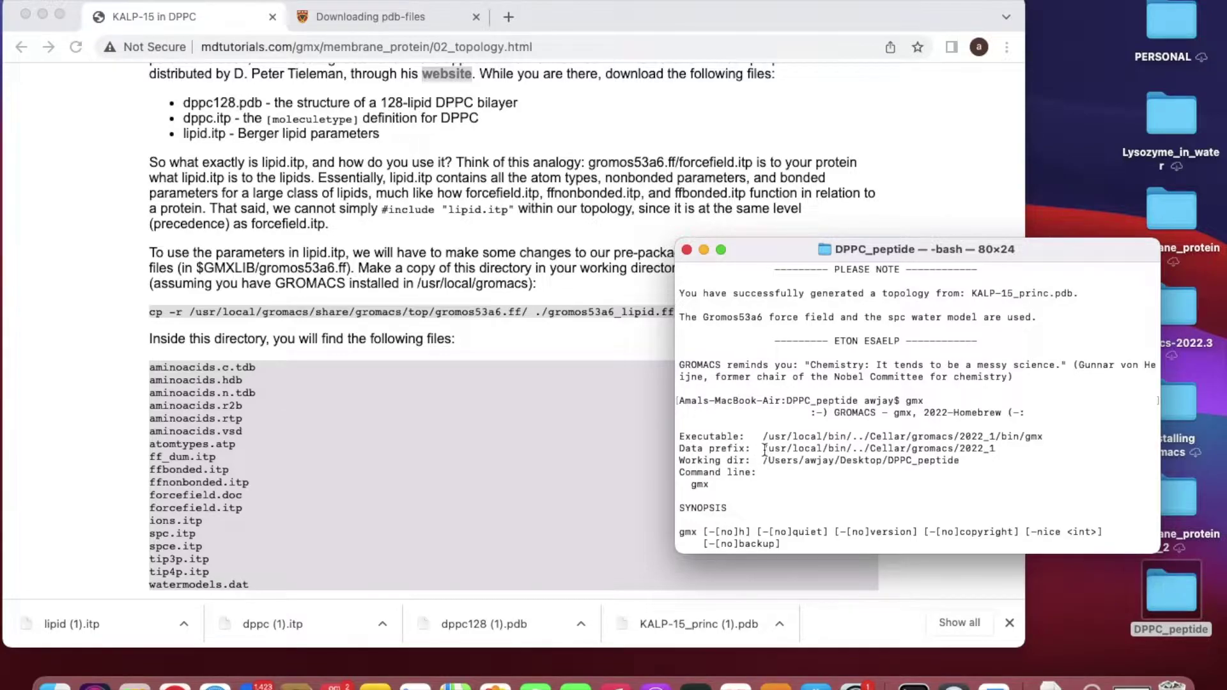
{"action": "left_click_drag", "start_coordinate": [764, 449], "coordinate": [996, 450]}
{"action": "key", "text": "super+c"}
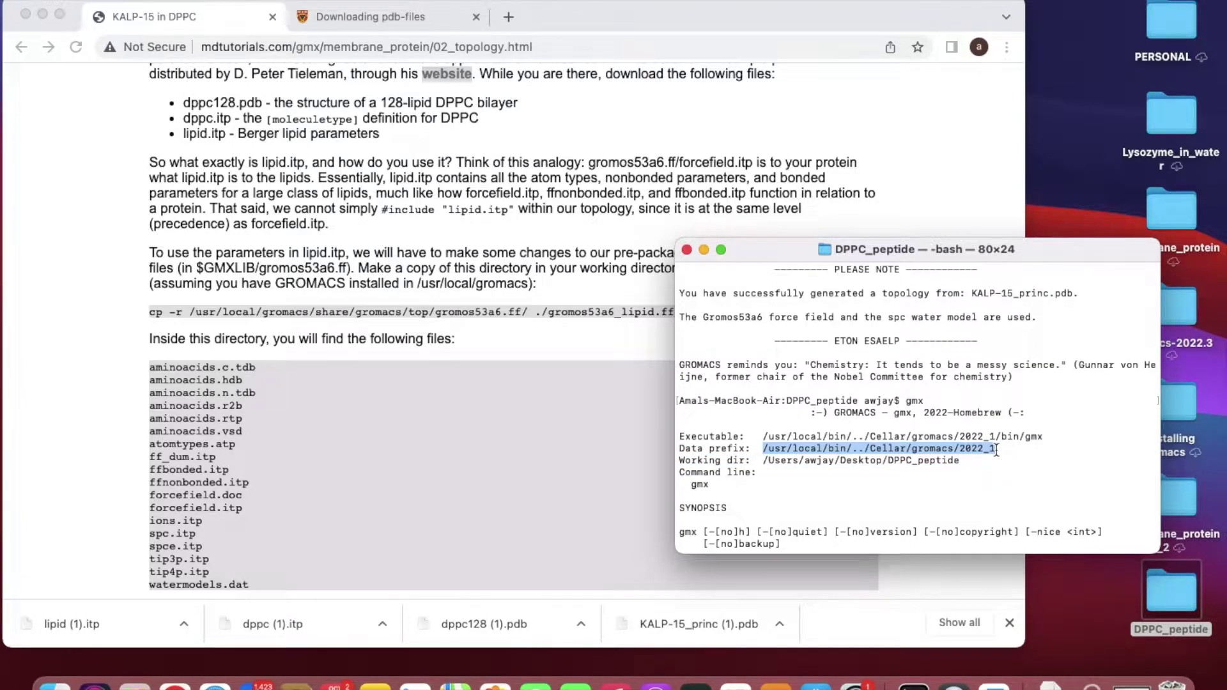
{"action": "scroll", "coordinate": [984, 460], "scroll_direction": "down", "scroll_amount": 5}
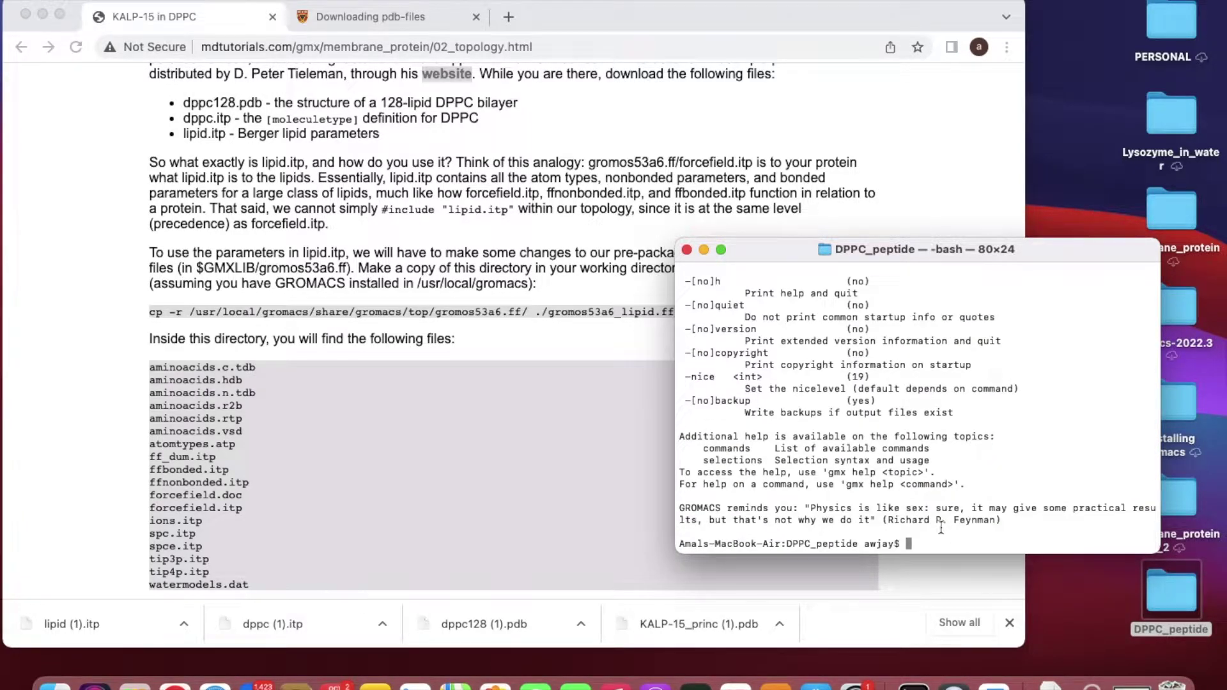
- Copy <data prefix>/share/gromacs/top/gromos53a6.ff to ./gromos53a6_lipid.ff with cp -r
{"action": "type", "text": "cp -r"}
{"action": "key", "text": "super+v"}
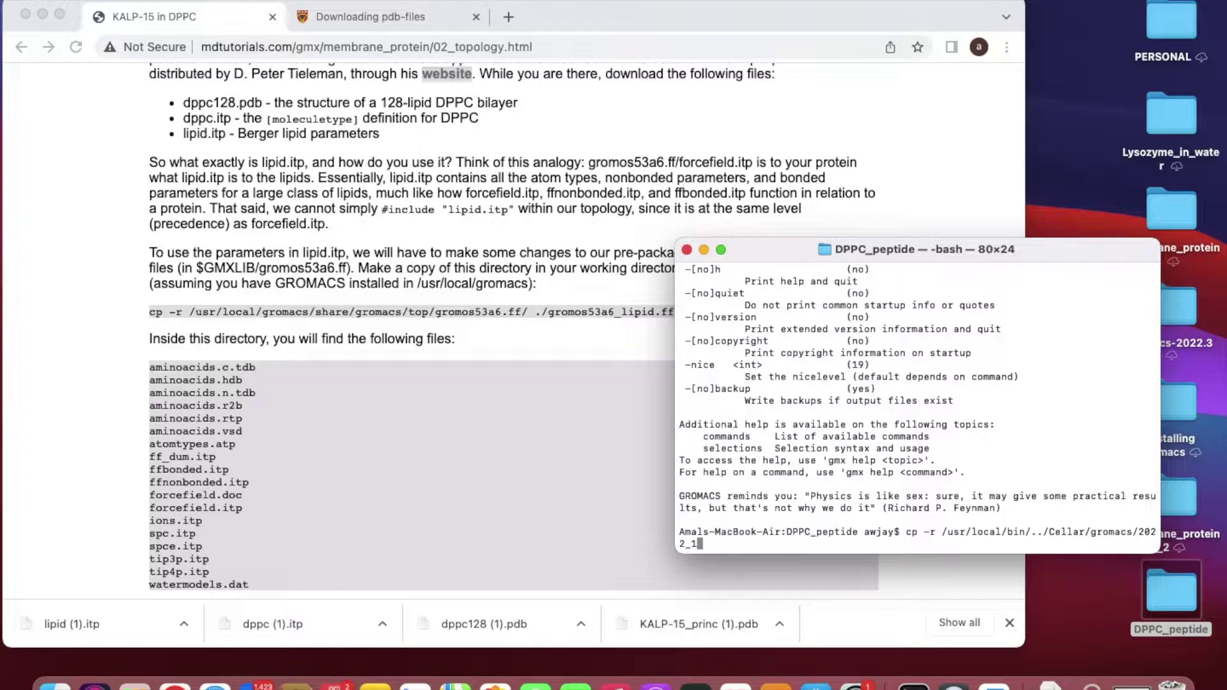
{"action": "type", "text": "/share/gromacs/top/gr"}
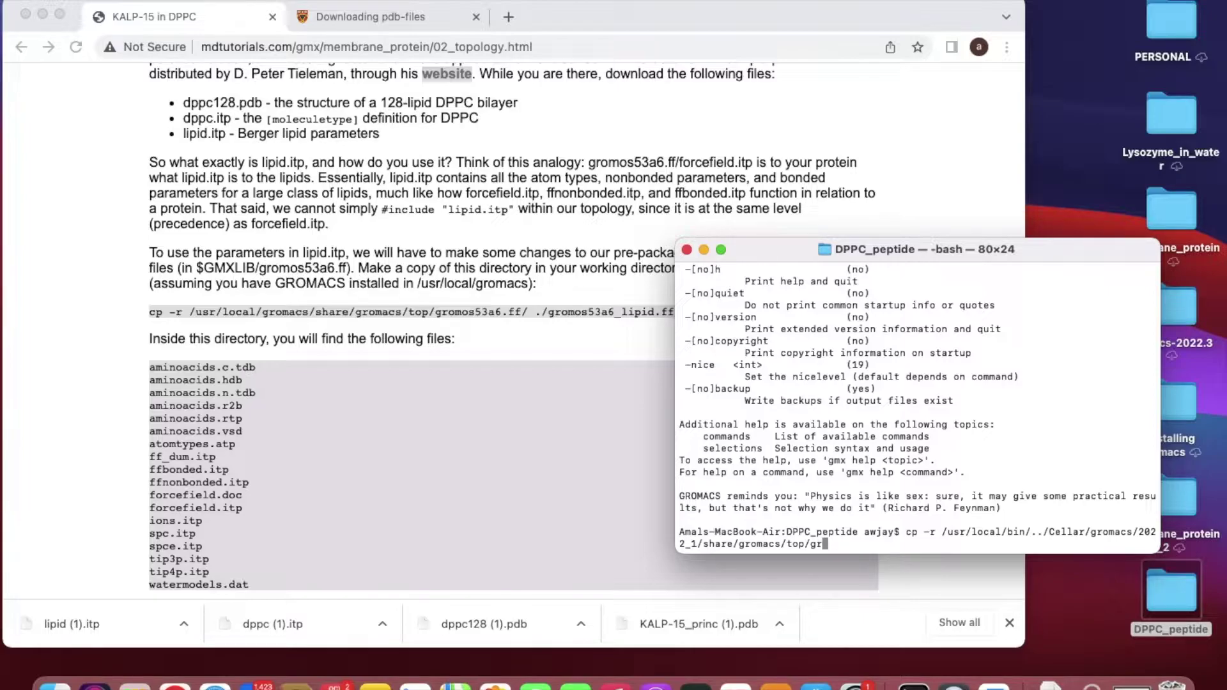
{"action": "type", "text": "os53a6.ff ./gromos"}
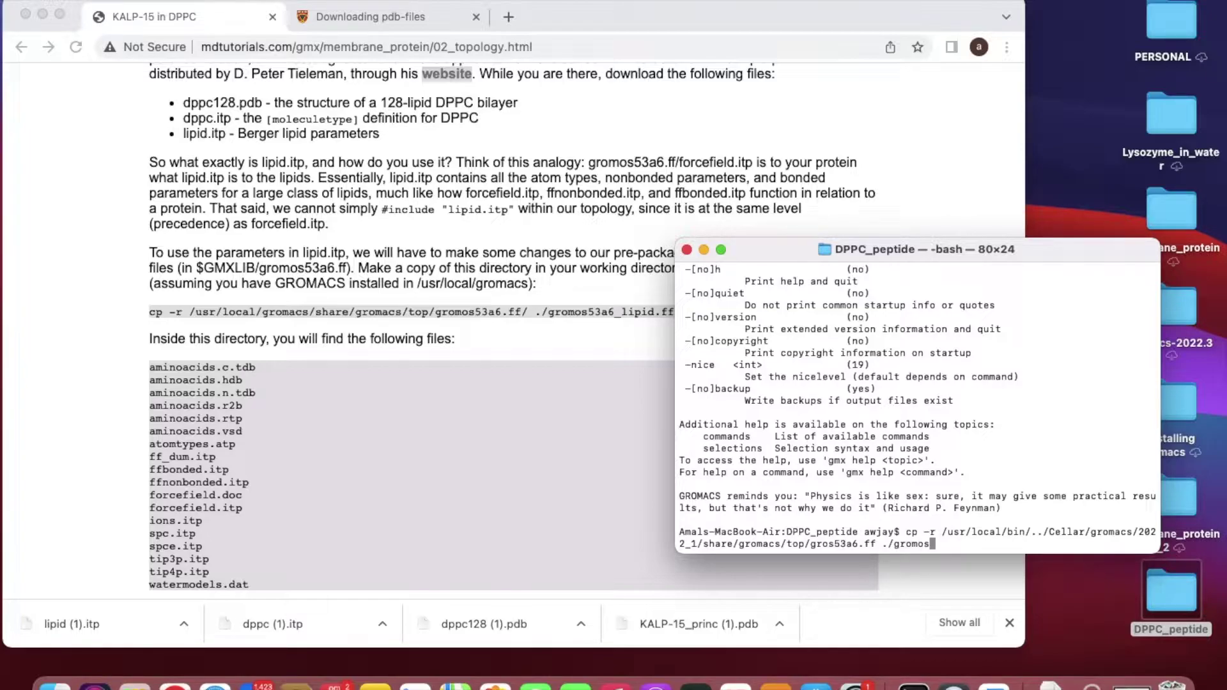
{"action": "key", "text": "Left"}
{"action": "key", "text": "Left"}
{"action": "key", "text": "Left"}
{"action": "key", "text": "Left"}
{"action": "key", "text": "Left"}
{"action": "key", "text": "Left"}
{"action": "key", "text": "Left"}
{"action": "key", "text": "Left"}
{"action": "key", "text": "Left"}
{"action": "key", "text": "Left"}
{"action": "key", "text": "Left"}
{"action": "key", "text": "Left"}
{"action": "key", "text": "Left"}
{"action": "key", "text": "Left"}
{"action": "key", "text": "Left"}
{"action": "key", "text": "Left"}
{"action": "key", "text": "Left"}
{"action": "type", "text": "mo"}
{"action": "key", "text": "Right"}
{"action": "key", "text": "Right"}
{"action": "key", "text": "Right"}
{"action": "key", "text": "Right"}
{"action": "key", "text": "Right"}
{"action": "key", "text": "Right"}
{"action": "key", "text": "Right"}
{"action": "key", "text": "Right"}
{"action": "key", "text": "Right"}
{"action": "key", "text": "Right"}
{"action": "key", "text": "Right"}
{"action": "key", "text": "Right"}
{"action": "key", "text": "Right"}
{"action": "key", "text": "Right"}
{"action": "key", "text": "Right"}
{"action": "key", "text": "Right"}
{"action": "key", "text": "Right"}
{"action": "type", "text": "5"}
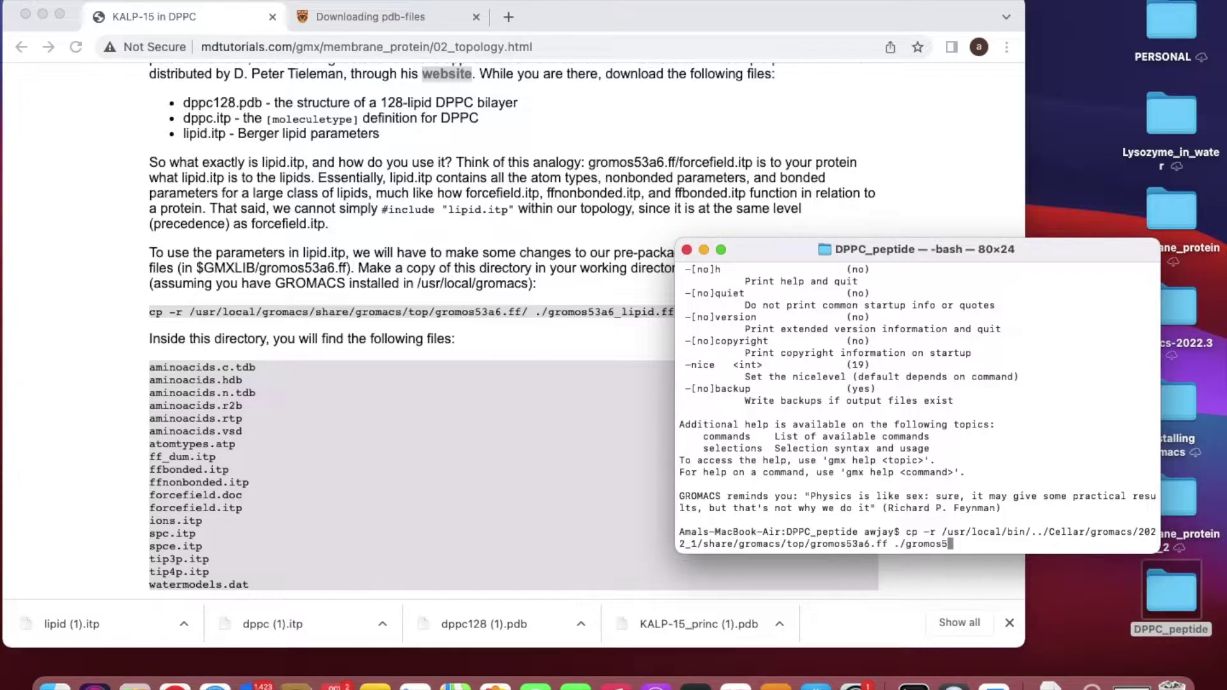
{"action": "type", "text": "3a6_lipid.ff"}
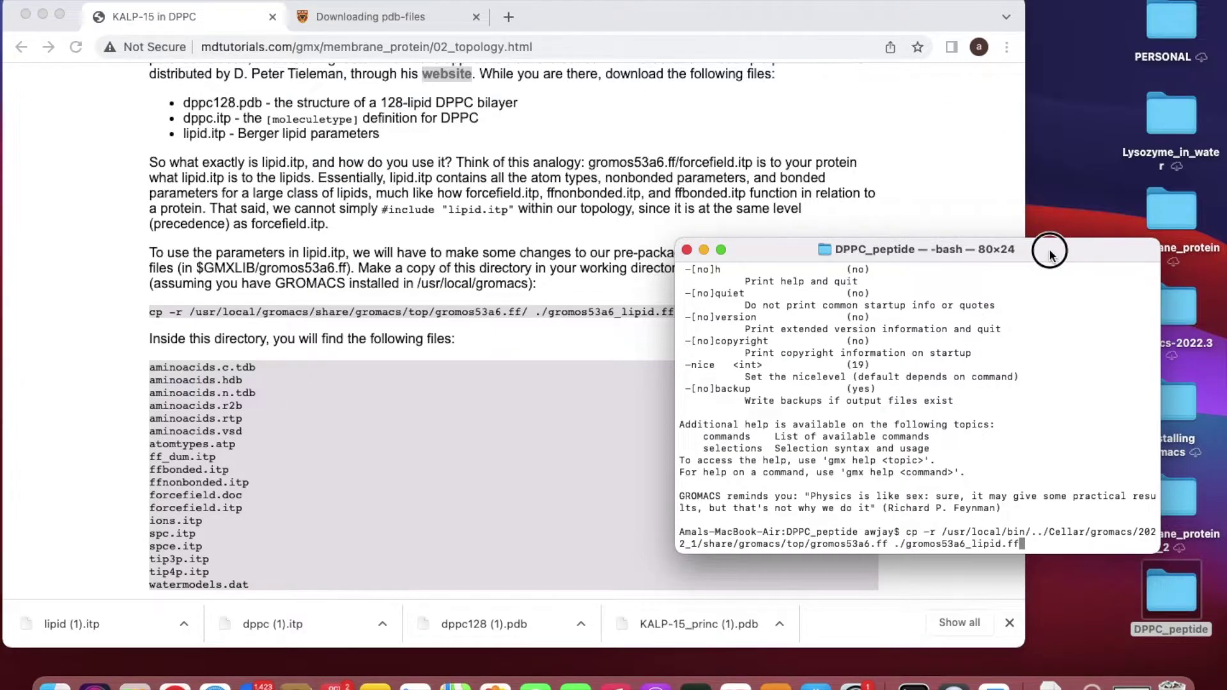
{"action": "mouse_move", "coordinate": [1048, 253]}
{"action": "left_mouse_down"}
{"action": "mouse_move", "coordinate": [1082, 238]}
{"action": "mouse_move", "coordinate": [1055, 241]}
{"action": "left_mouse_up"}
{"action": "key", "text": "Return"}
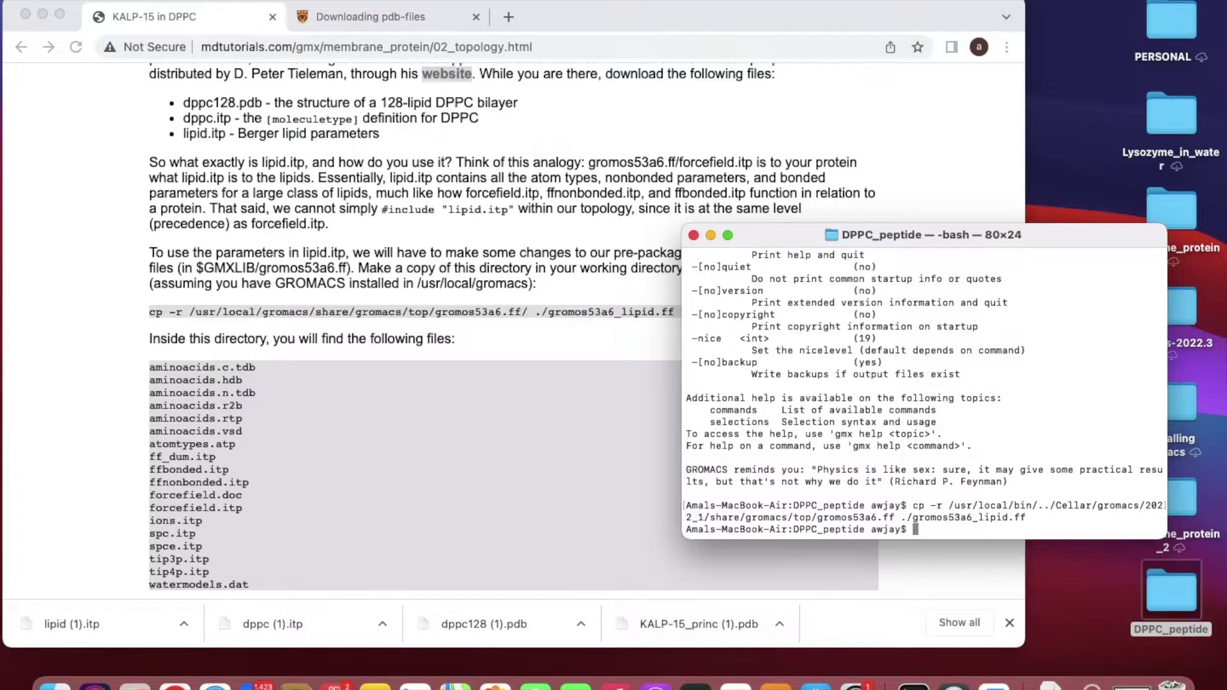
{"action": "double_click", "coordinate": [1170, 589]}
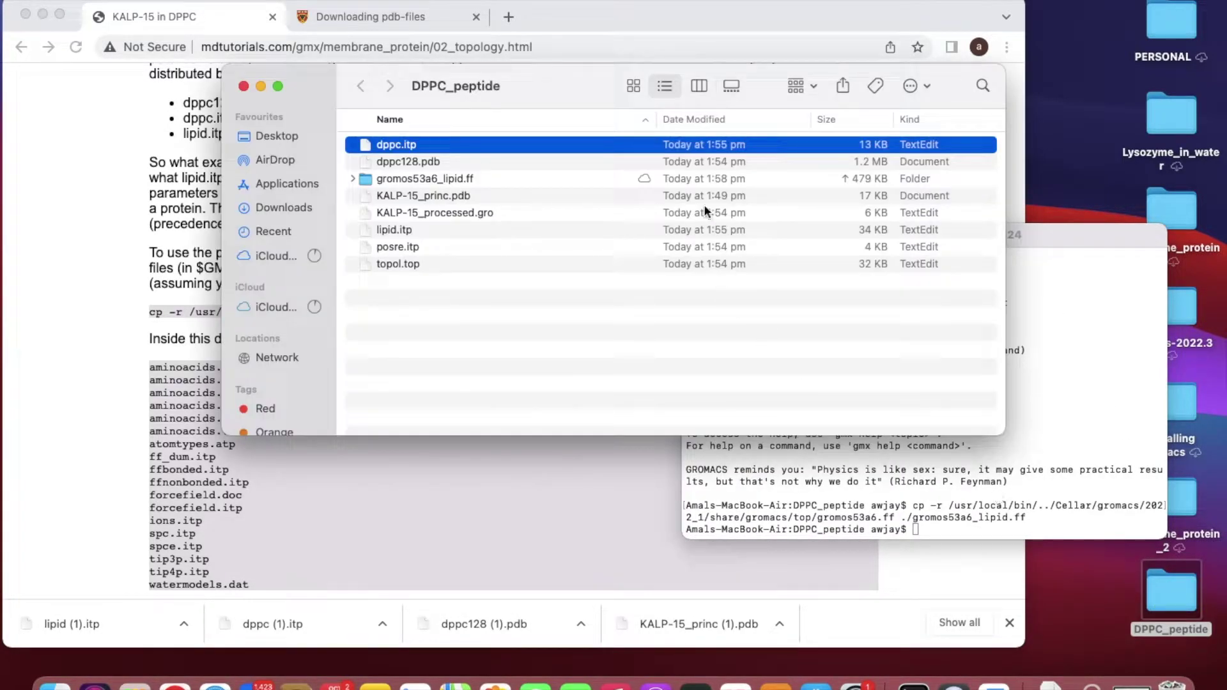
- Open the gromos53a6_lipid.ff folder in Finder to check its files
{"action": "left_click", "coordinate": [411, 343]}
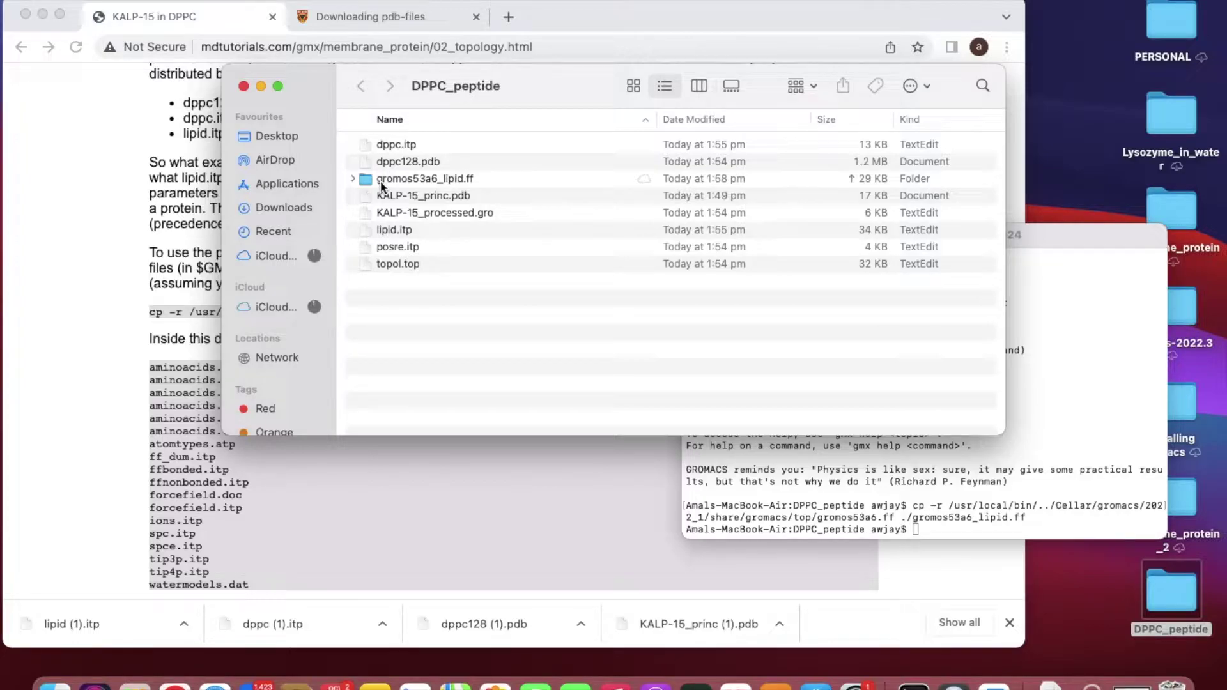
{"action": "left_click", "coordinate": [381, 182]}
{"action": "double_click", "coordinate": [381, 182]}
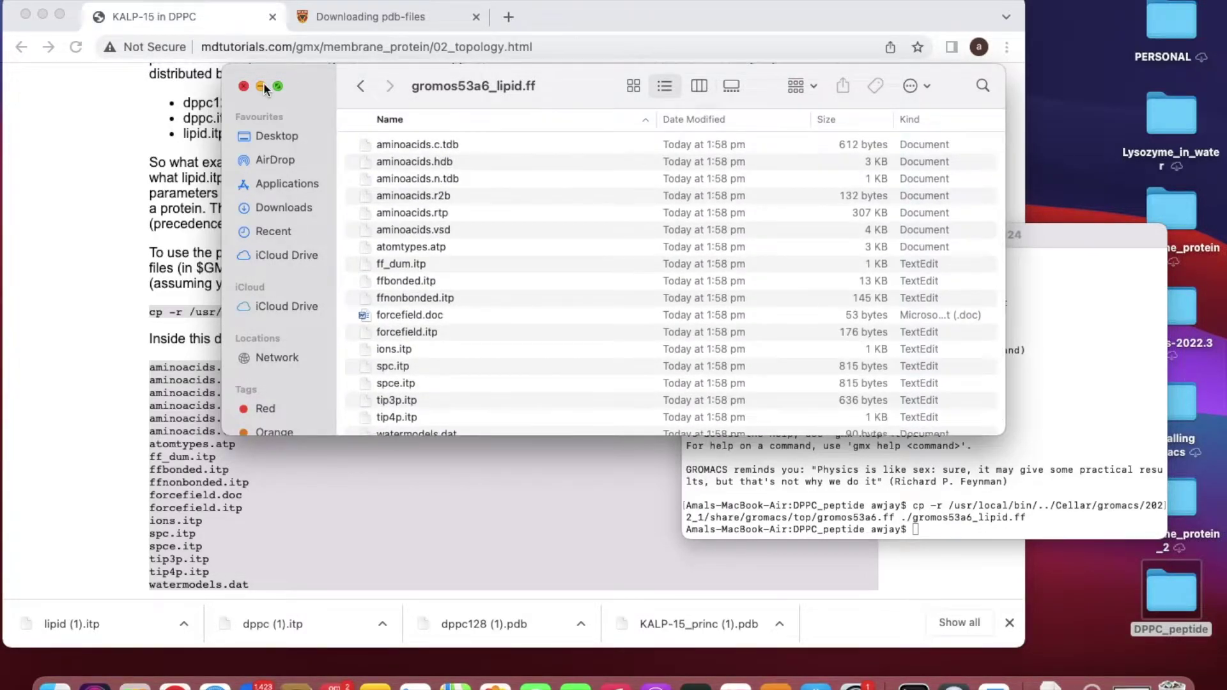
- Minimize that folder, close Downloads, and scroll the tutorial to the forcefield.doc step
{"action": "left_click", "coordinate": [262, 86]}
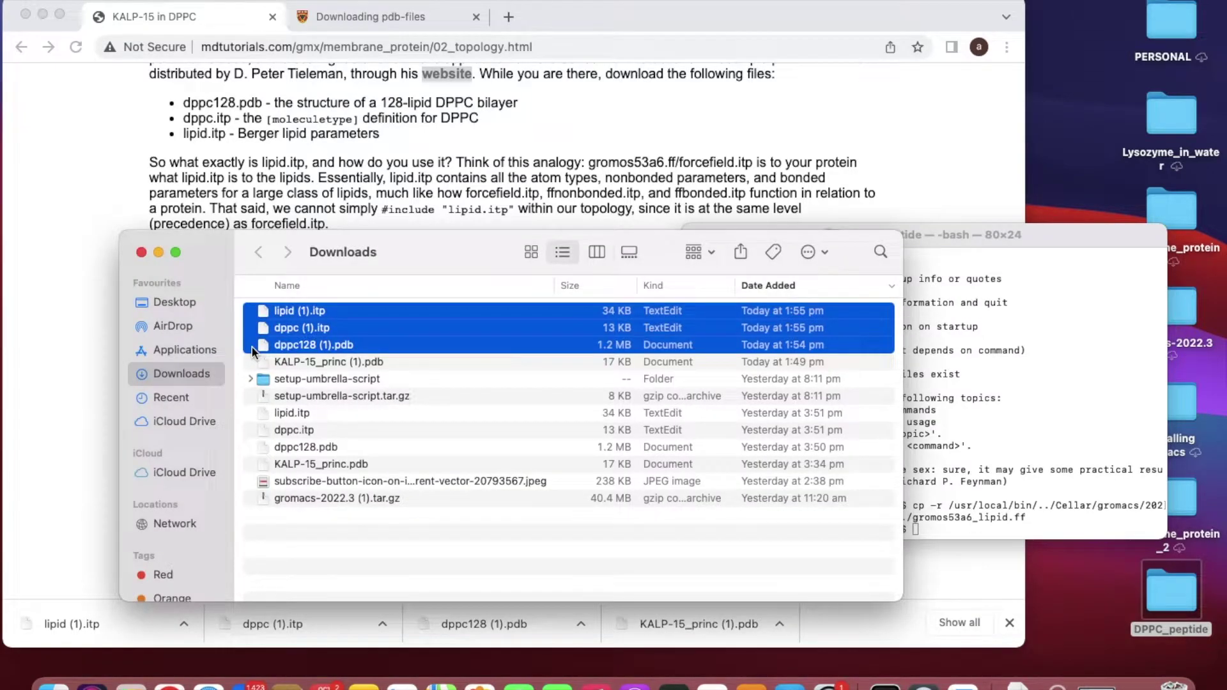
{"action": "left_click", "coordinate": [140, 251]}
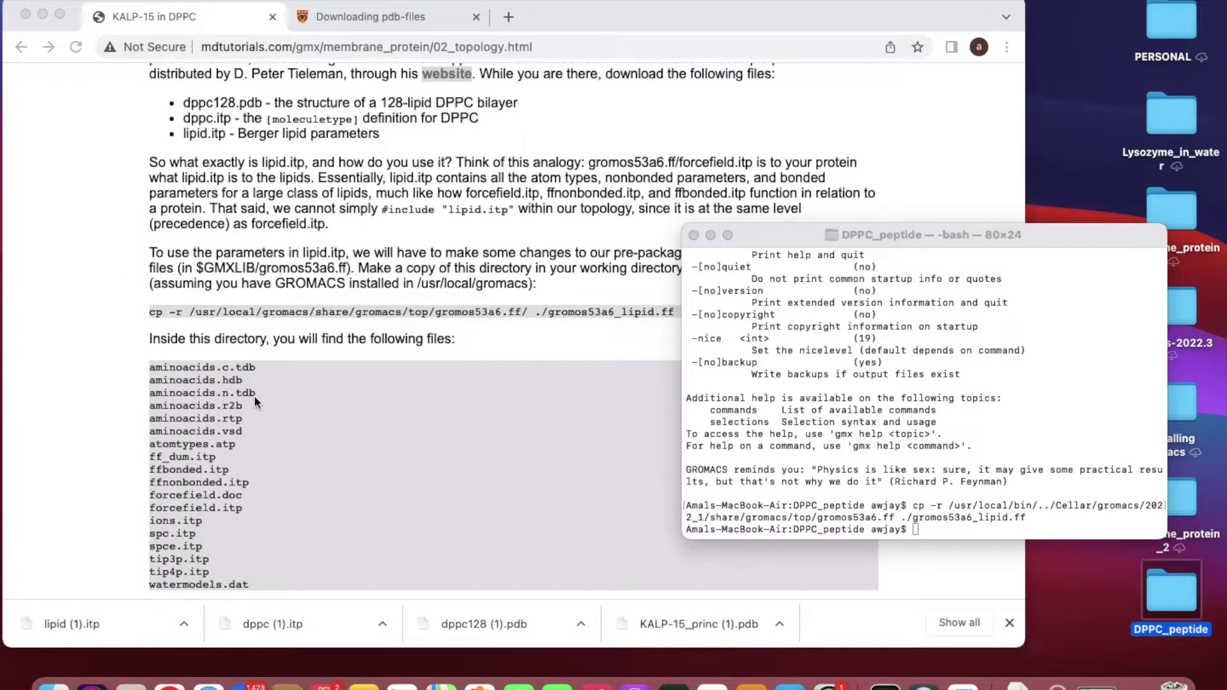
{"action": "scroll", "coordinate": [254, 402], "scroll_direction": "down", "scroll_amount": 3}
{"action": "scroll", "coordinate": [255, 397], "scroll_direction": "down", "scroll_amount": 5}
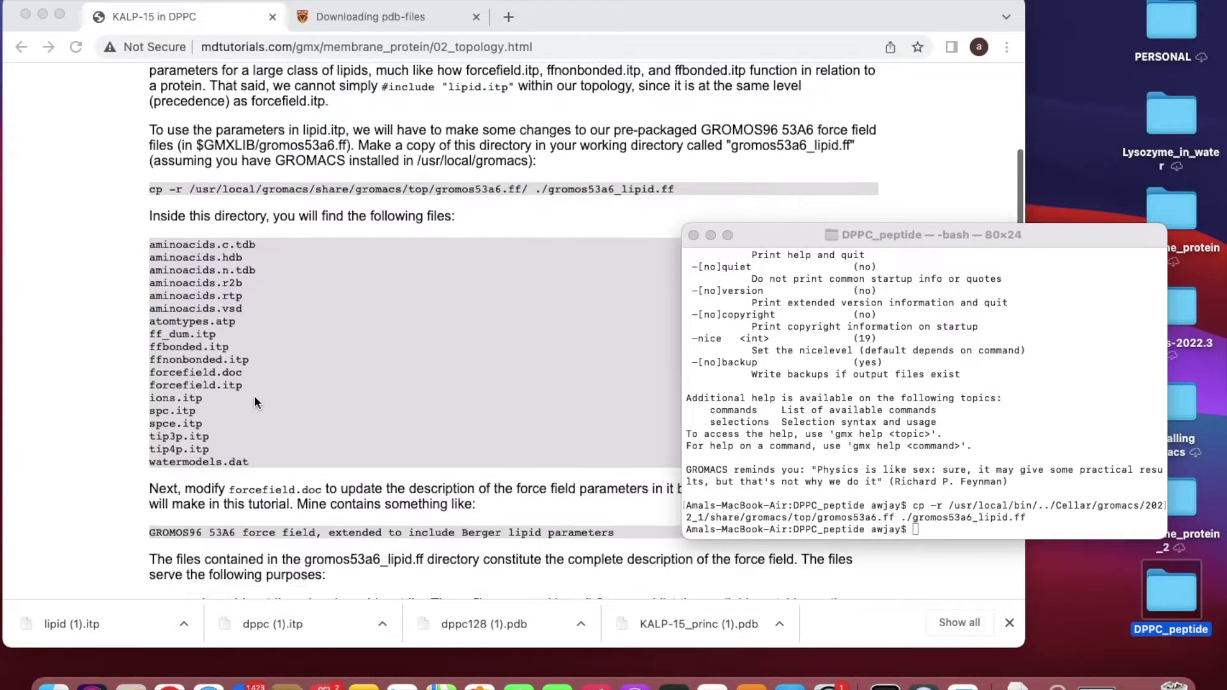
{"action": "scroll", "coordinate": [254, 401], "scroll_direction": "down", "scroll_amount": 2}
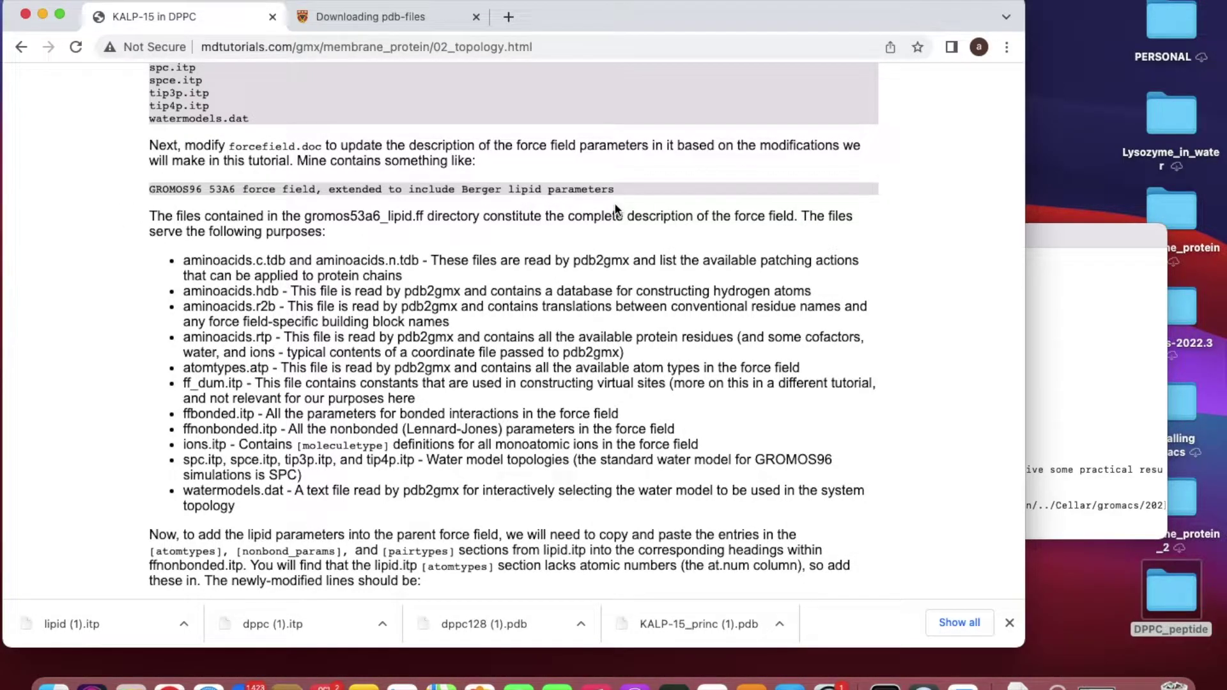
- Select the GROMOS96 lipid description line, then open gromos53a6_lipid.ff and select forcefield.doc
{"action": "left_click_drag", "start_coordinate": [615, 188], "coordinate": [149, 175]}
{"action": "key", "text": "super+c"}
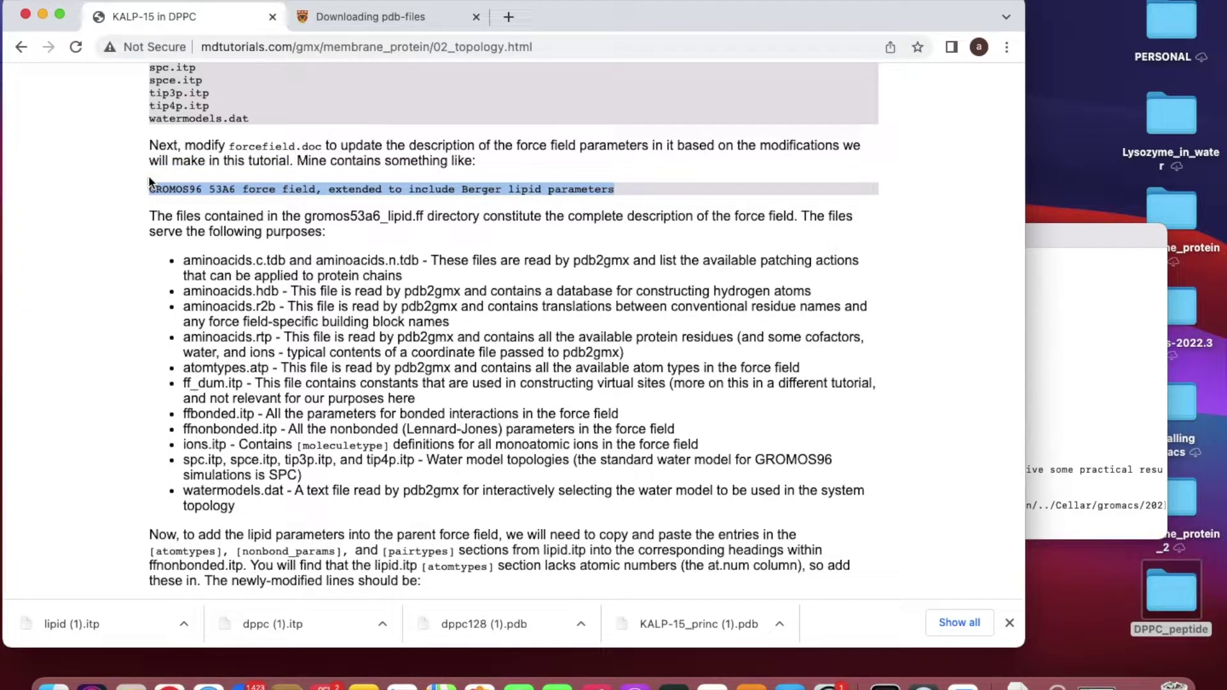
{"action": "double_click", "coordinate": [1193, 605]}
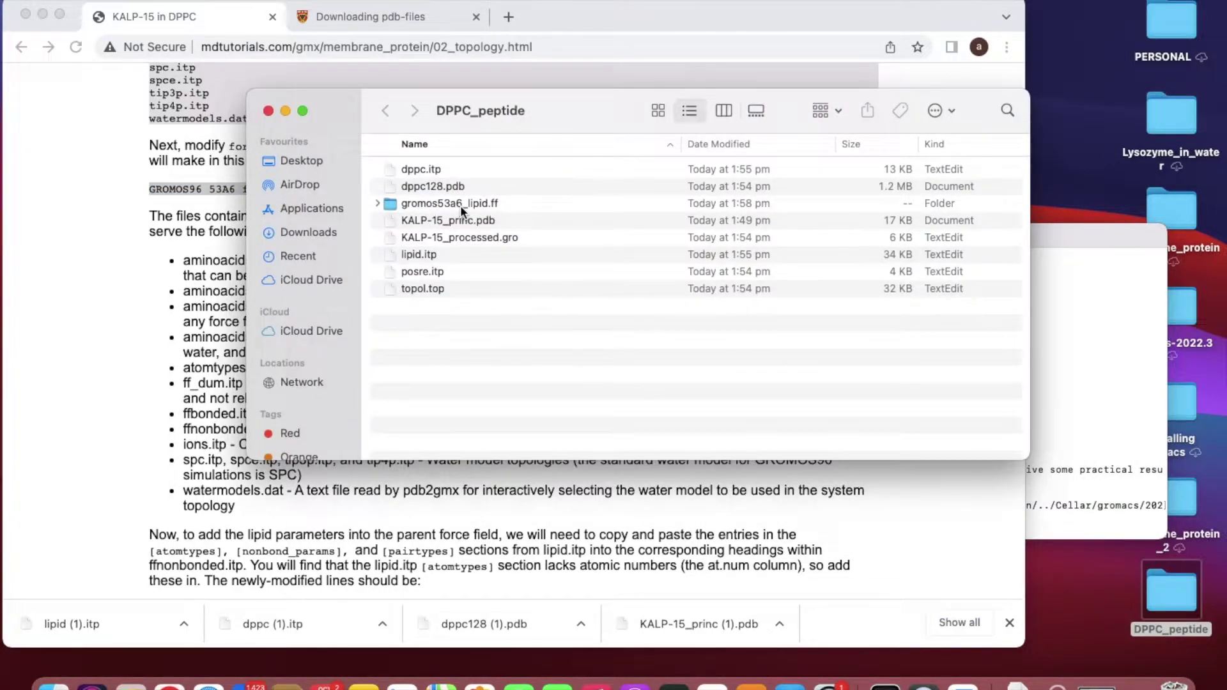
{"action": "double_click", "coordinate": [460, 205]}
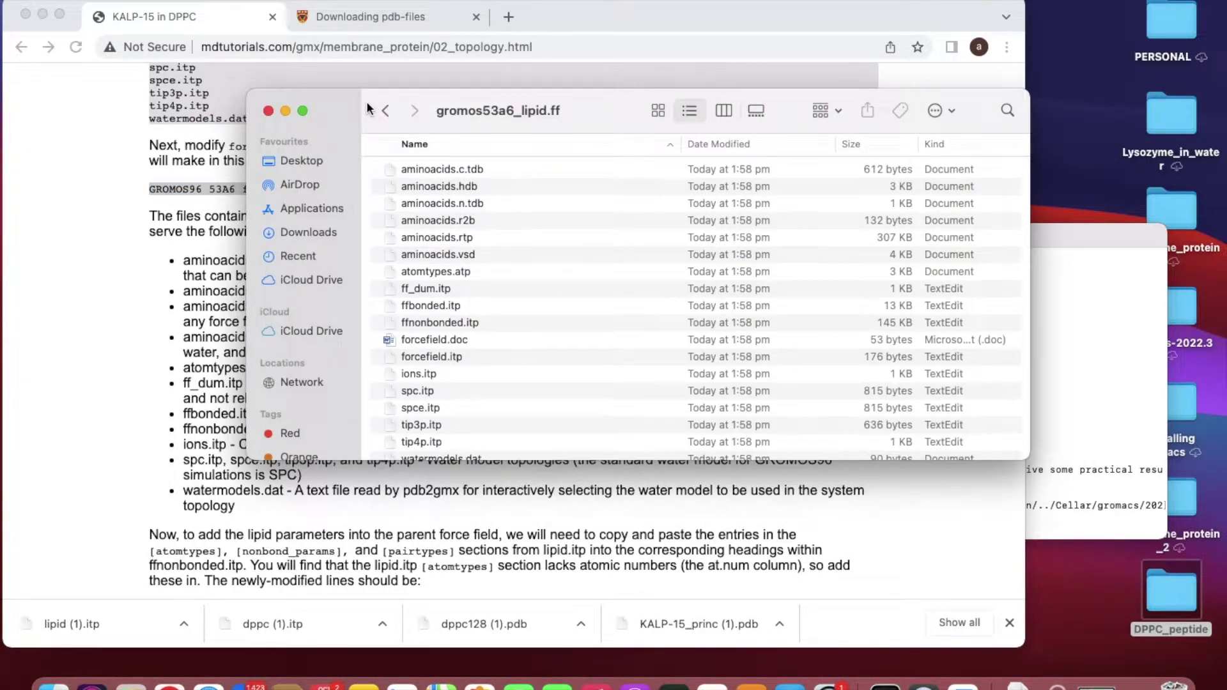
{"action": "left_click_drag", "start_coordinate": [366, 101], "coordinate": [522, 243]}
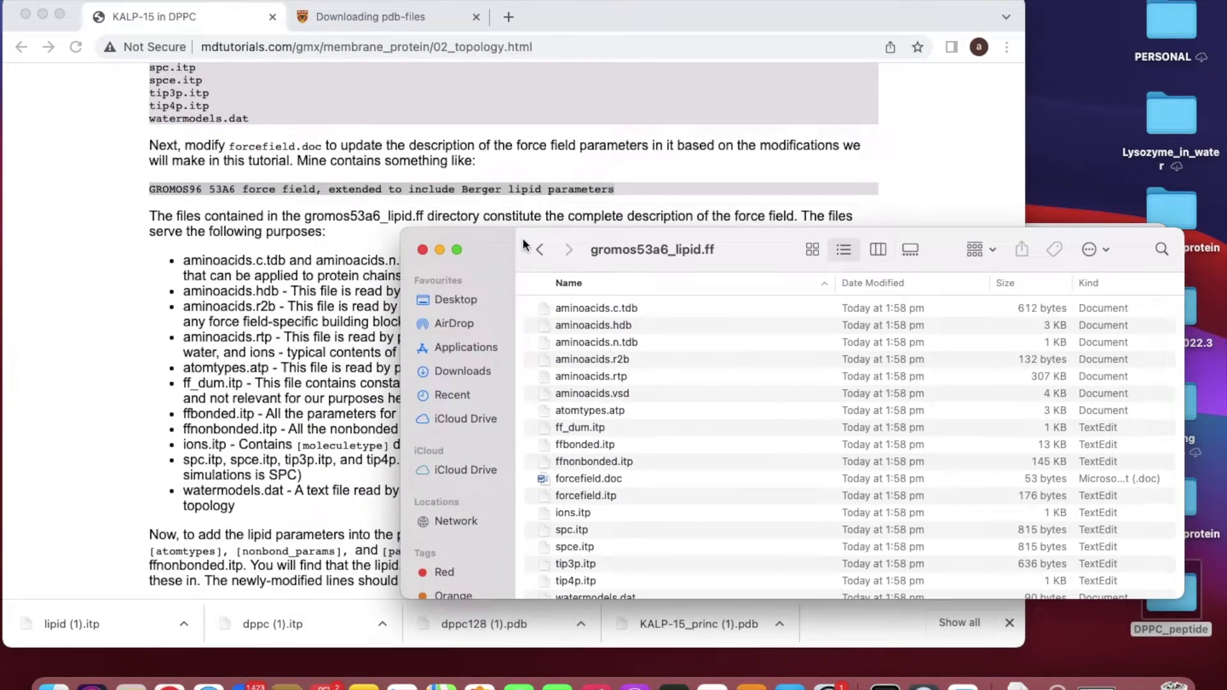
{"action": "left_click", "coordinate": [582, 478]}
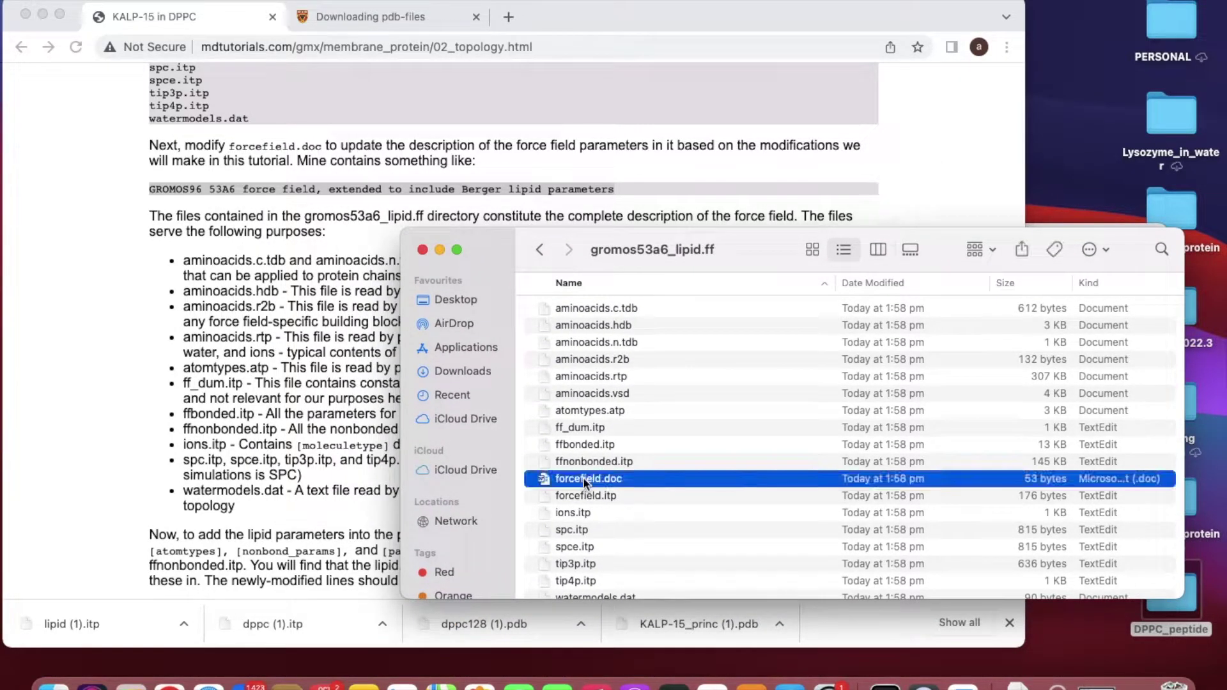
- Replace forcefield.doc's text with the Berger lipid GROMOS96 53A6 description and save as plain text
{"action": "double_click", "coordinate": [644, 480]}
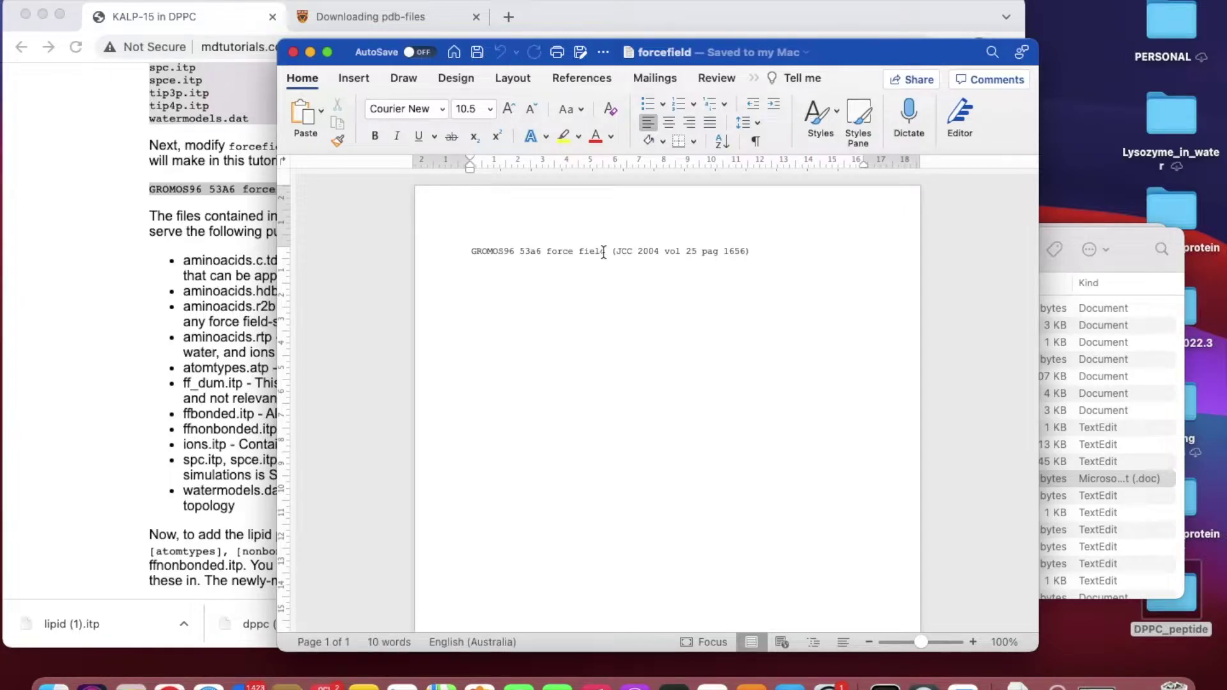
{"action": "left_click_drag", "start_coordinate": [603, 251], "coordinate": [485, 249]}
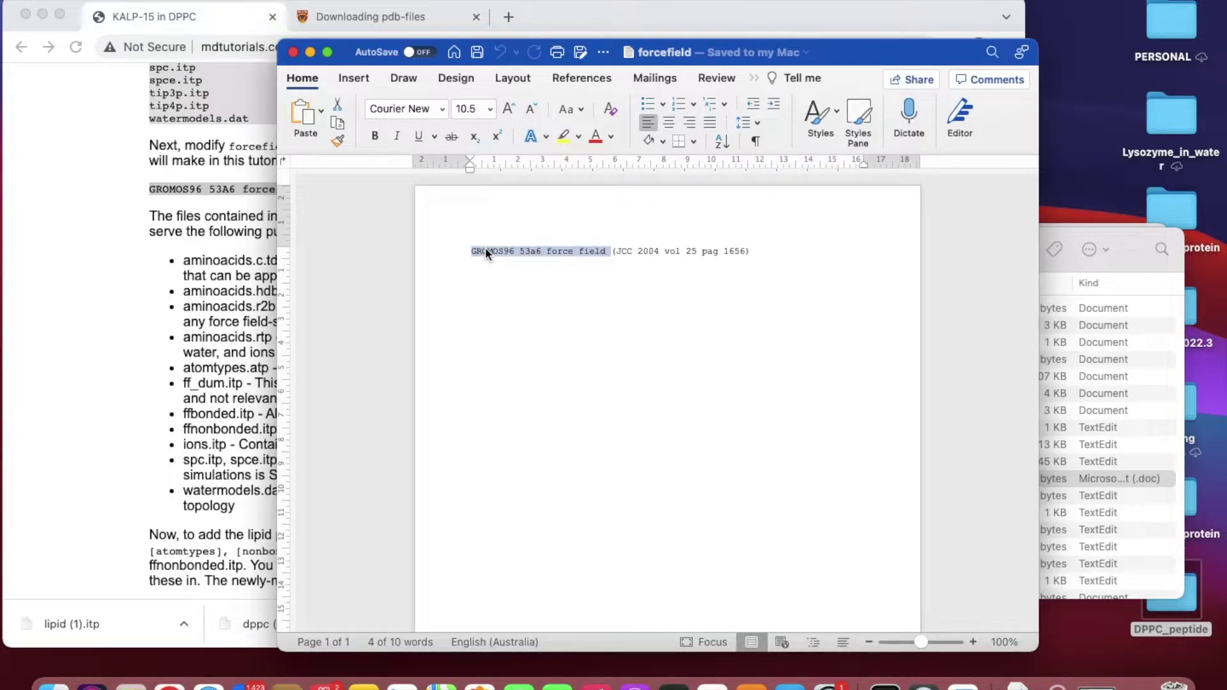
{"action": "key", "text": "super+v"}
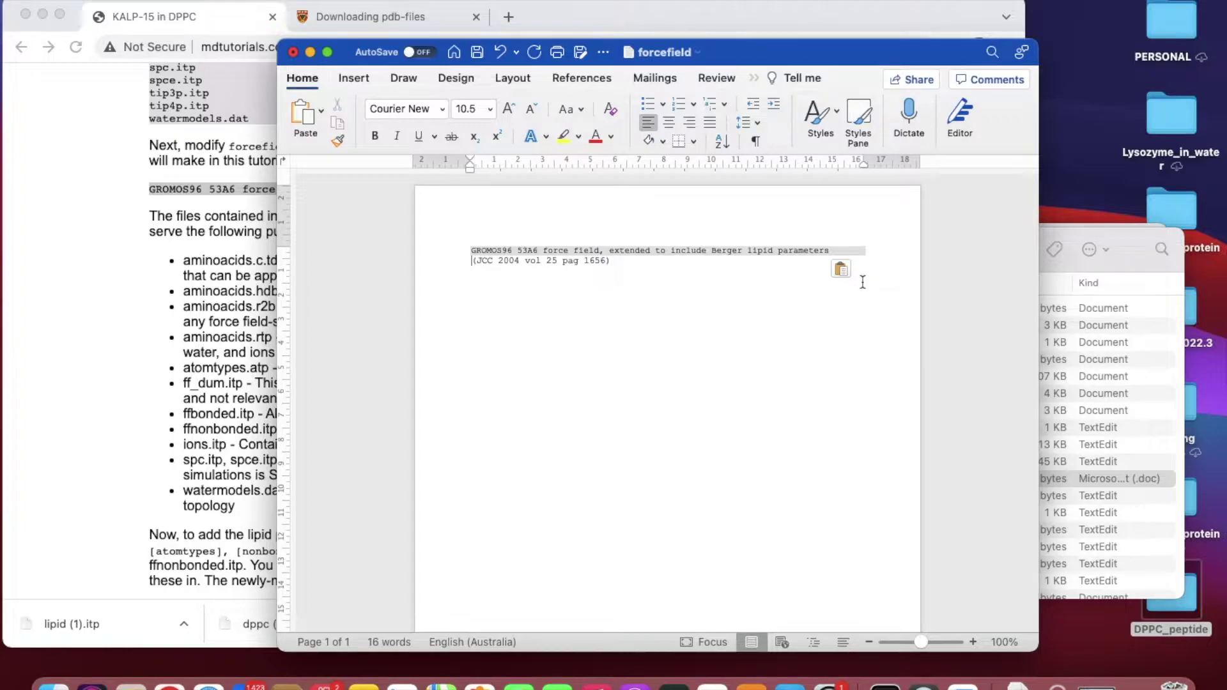
{"action": "left_click", "coordinate": [854, 269]}
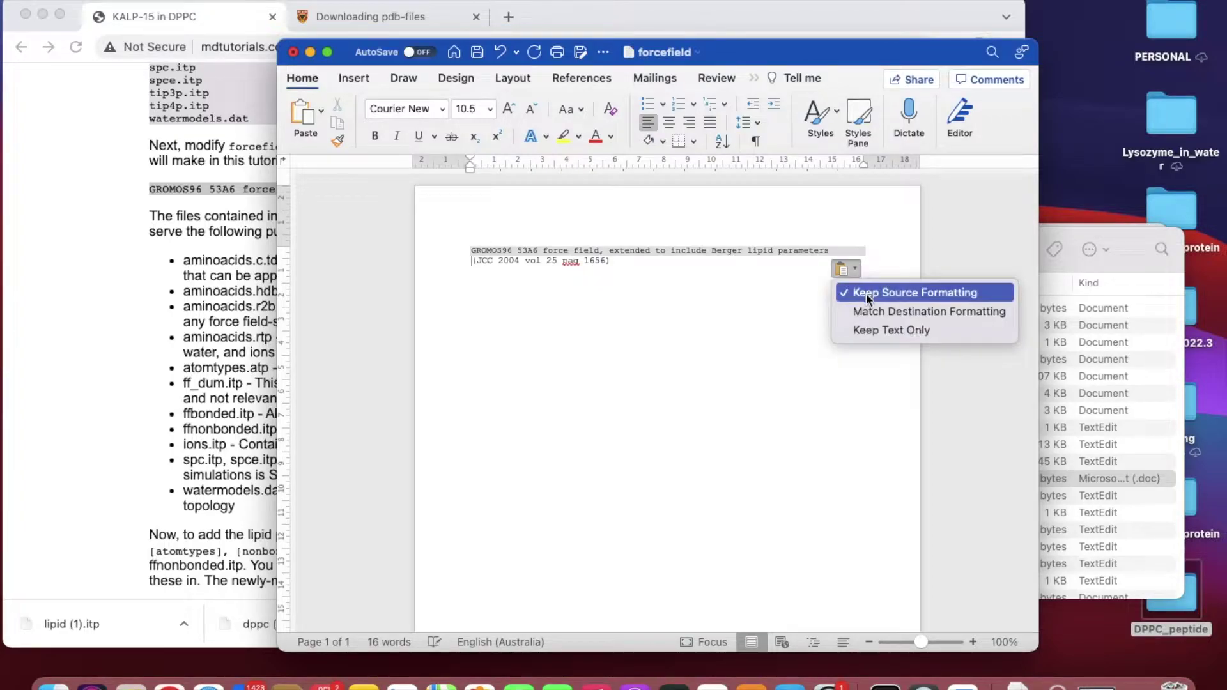
{"action": "left_click", "coordinate": [867, 330]}
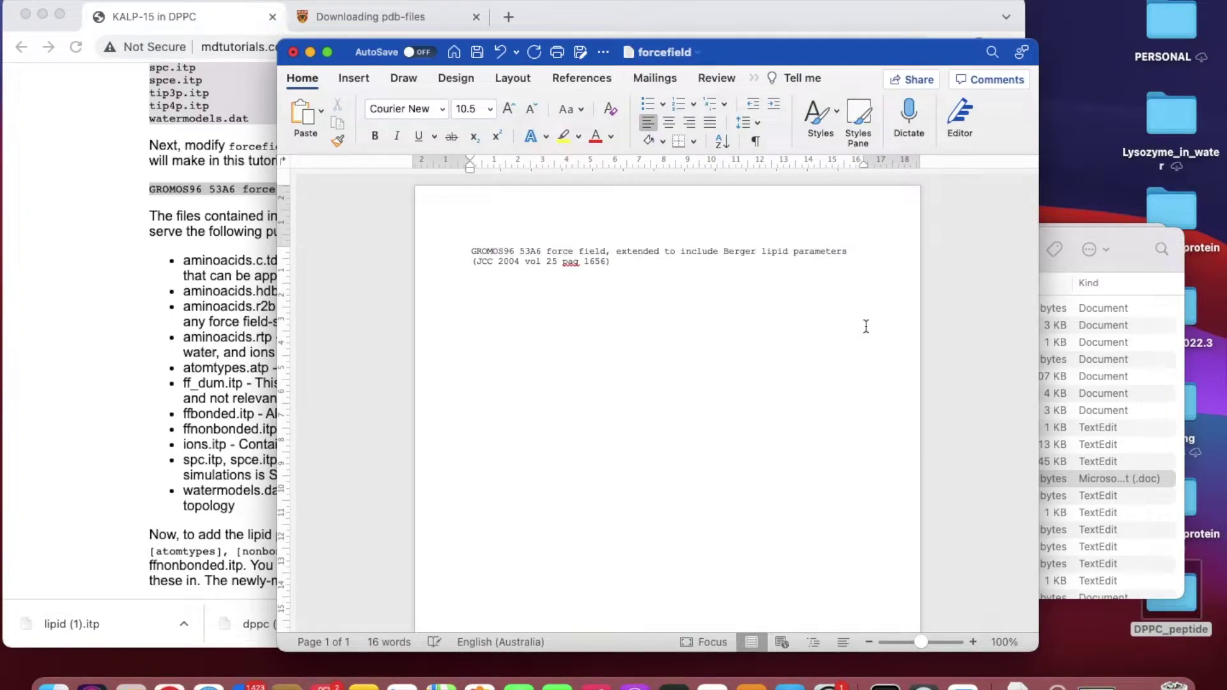
{"action": "left_click", "coordinate": [477, 51]}
{"action": "left_click", "coordinate": [658, 340]}
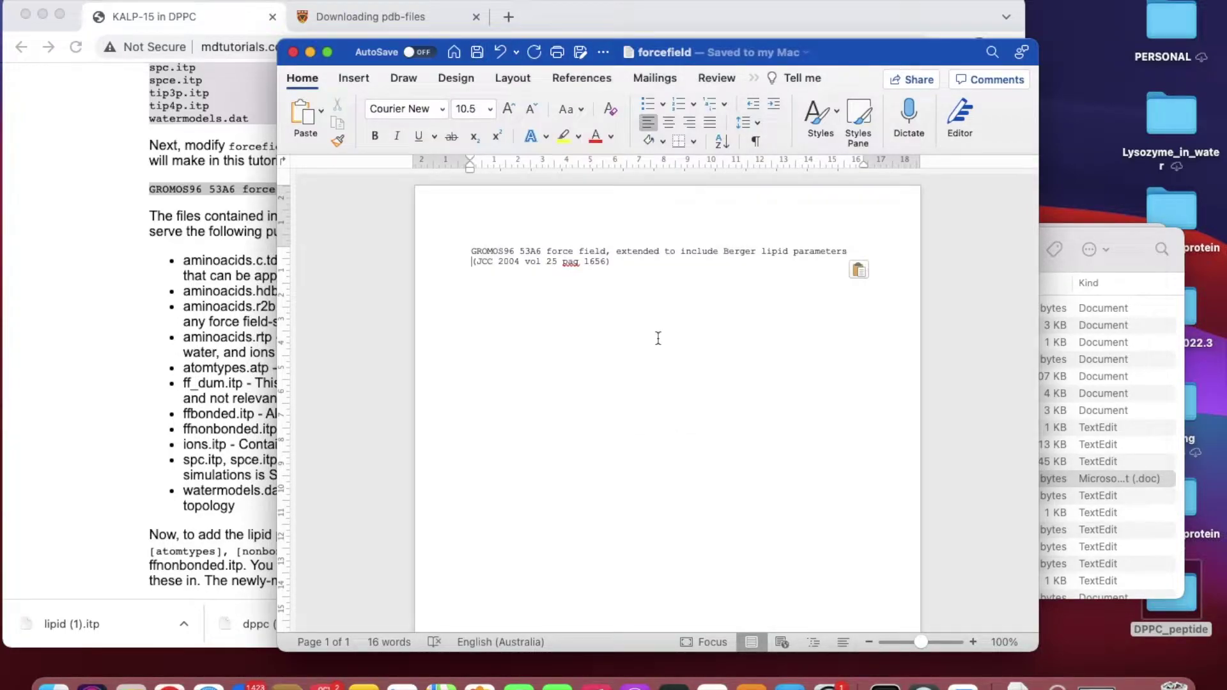
- Close forcefield.doc, scroll the tutorial to the lipid atomtypes, and select lipid.itp in DPPC_peptide
{"action": "left_click", "coordinate": [293, 52]}
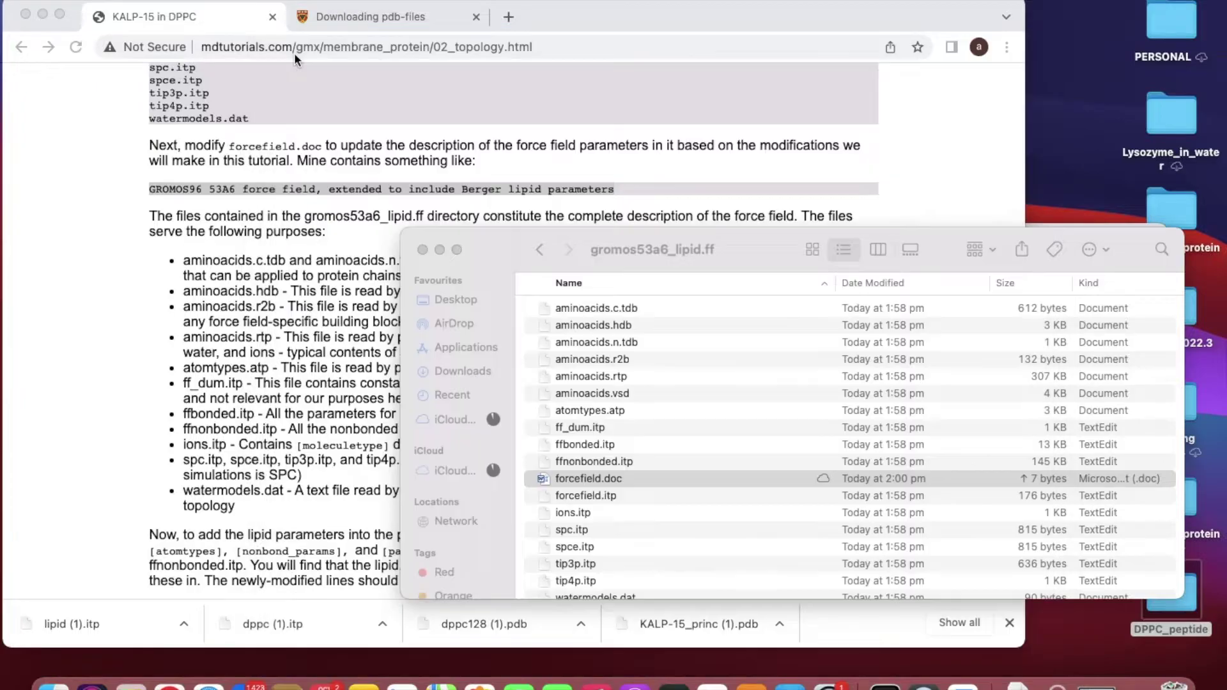
{"action": "left_click", "coordinate": [299, 397]}
{"action": "scroll", "coordinate": [299, 397], "scroll_direction": "down", "scroll_amount": 4}
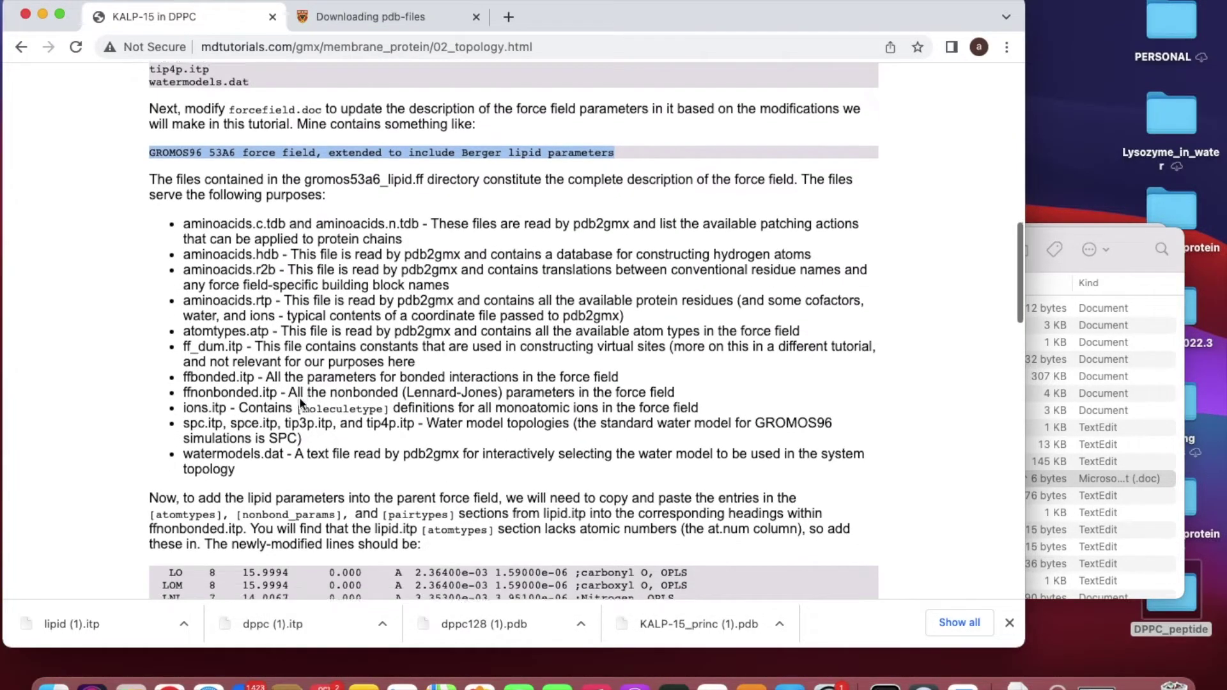
{"action": "scroll", "coordinate": [299, 397], "scroll_direction": "up", "scroll_amount": 7}
{"action": "scroll", "coordinate": [299, 397], "scroll_direction": "down", "scroll_amount": 16}
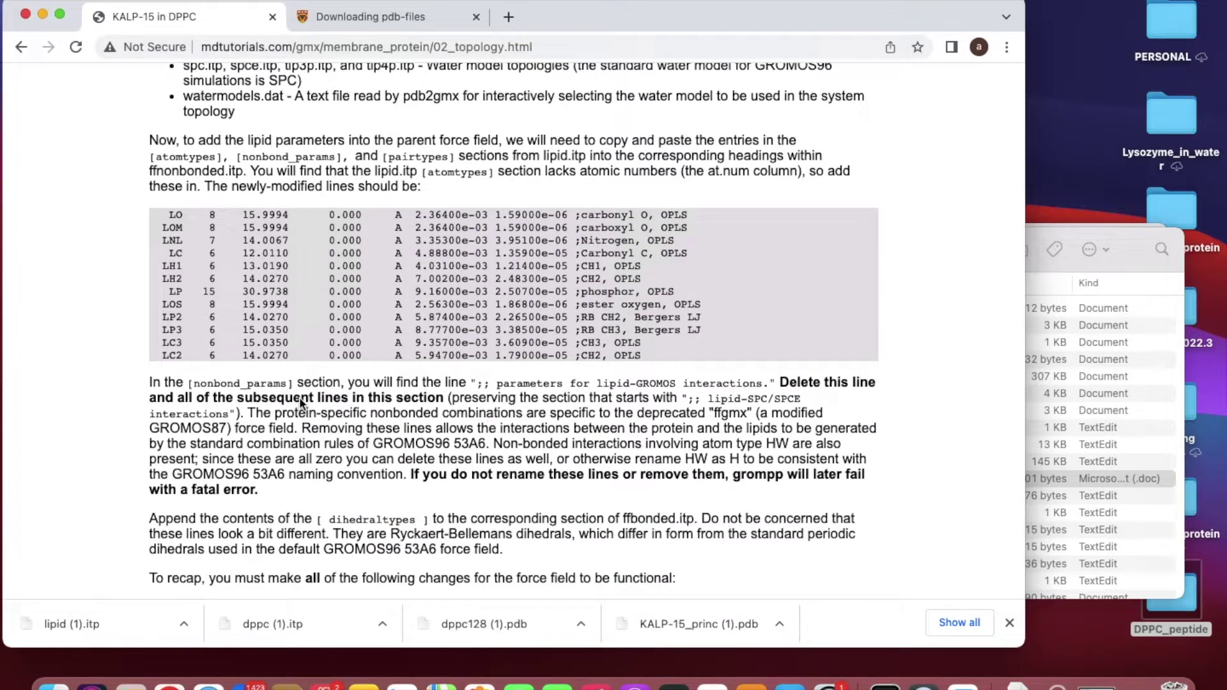
{"action": "scroll", "coordinate": [300, 401], "scroll_direction": "down", "scroll_amount": 1}
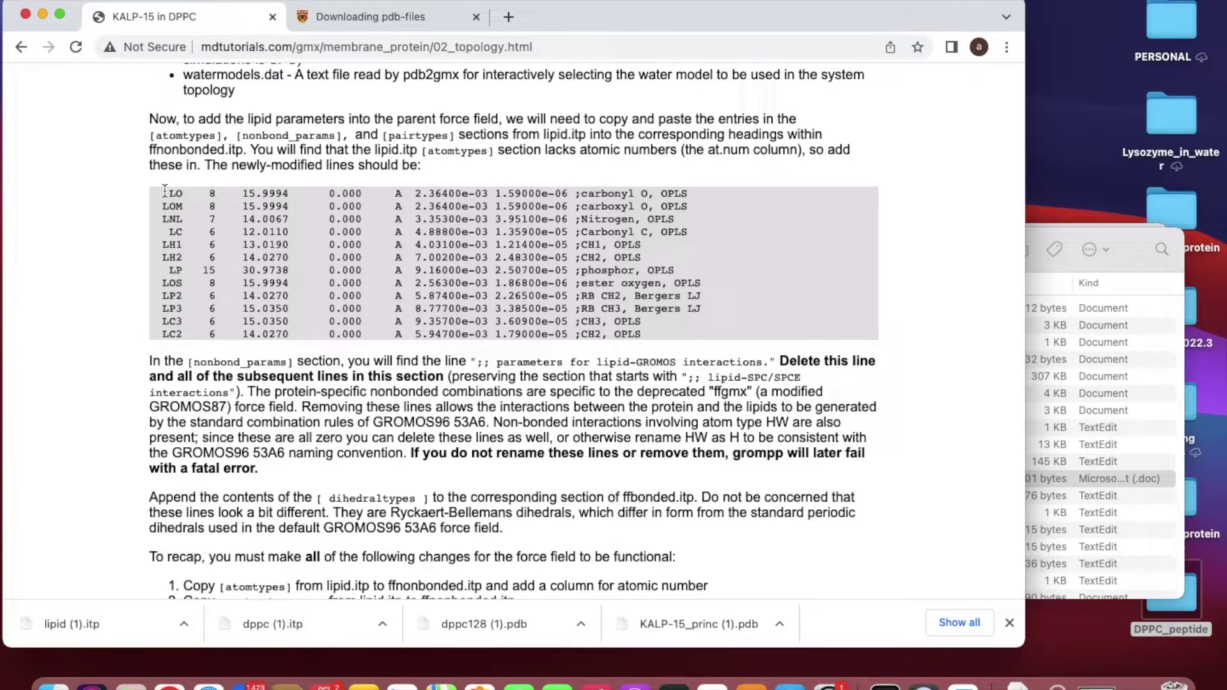
{"action": "left_click", "coordinate": [1072, 370]}
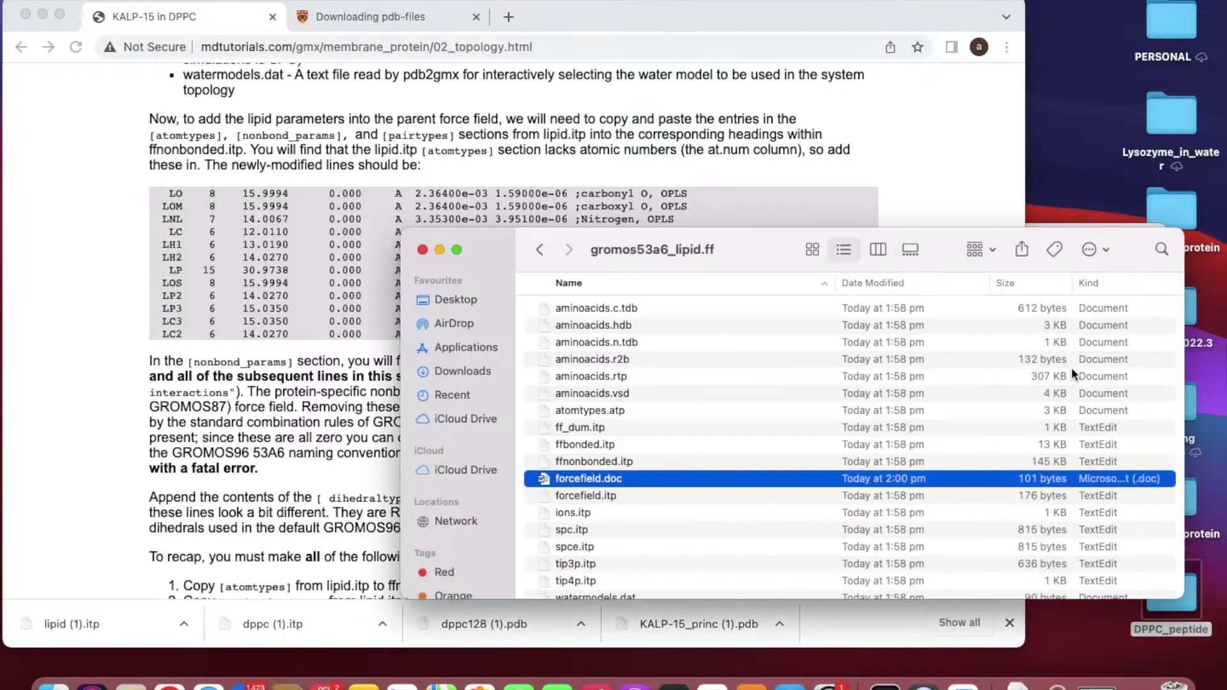
{"action": "left_click", "coordinate": [538, 250]}
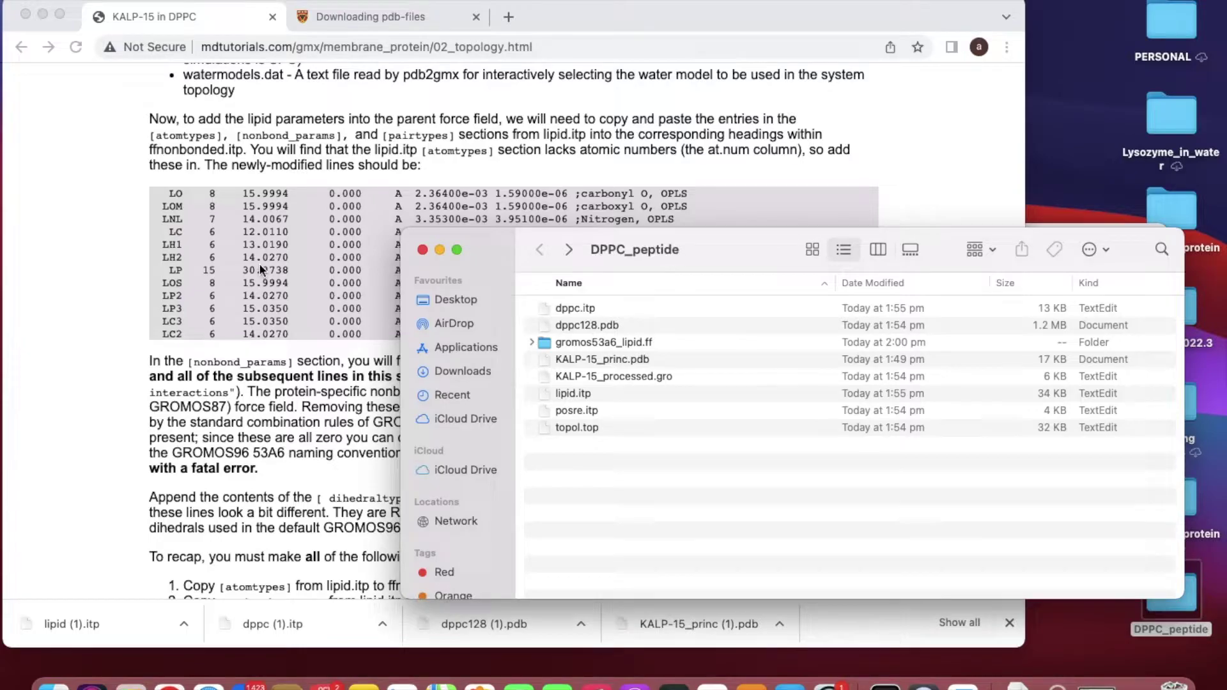
{"action": "left_click", "coordinate": [570, 398]}
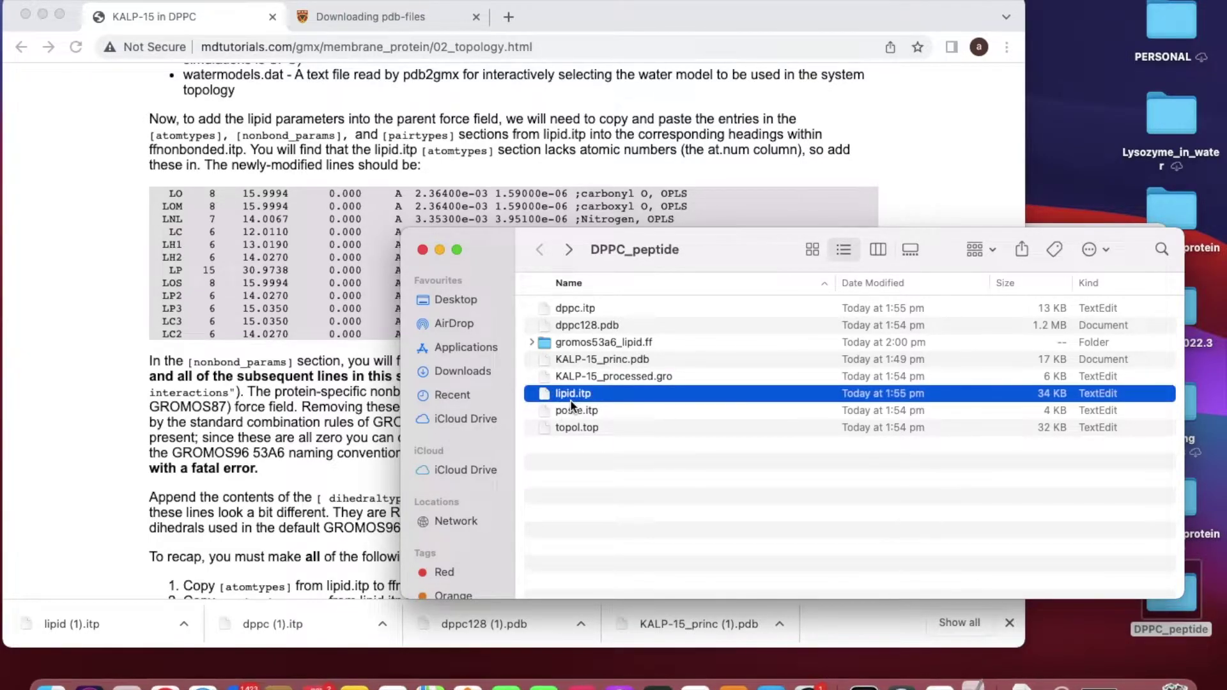
- Open lipid.itp and ffnonbonded.itp side by side, then select the tutorial's lipid atomtypes rows
{"action": "double_click", "coordinate": [570, 399]}
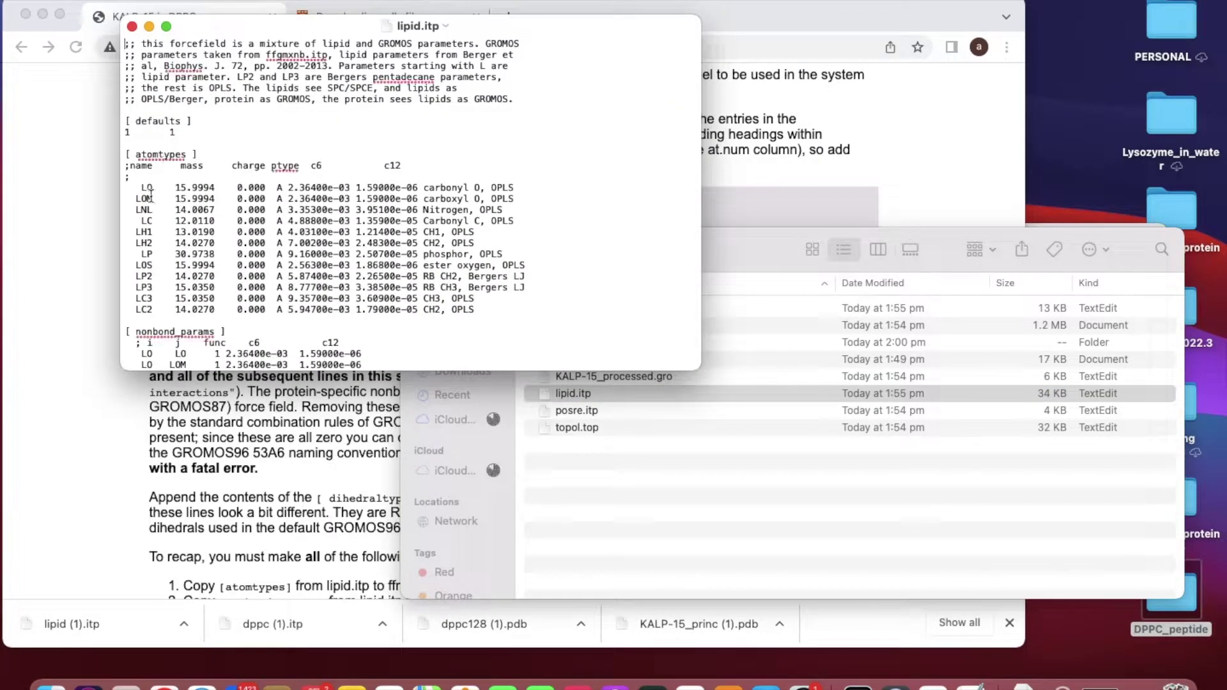
{"action": "left_click", "coordinate": [701, 388]}
{"action": "left_click", "coordinate": [667, 342]}
{"action": "double_click", "coordinate": [667, 343]}
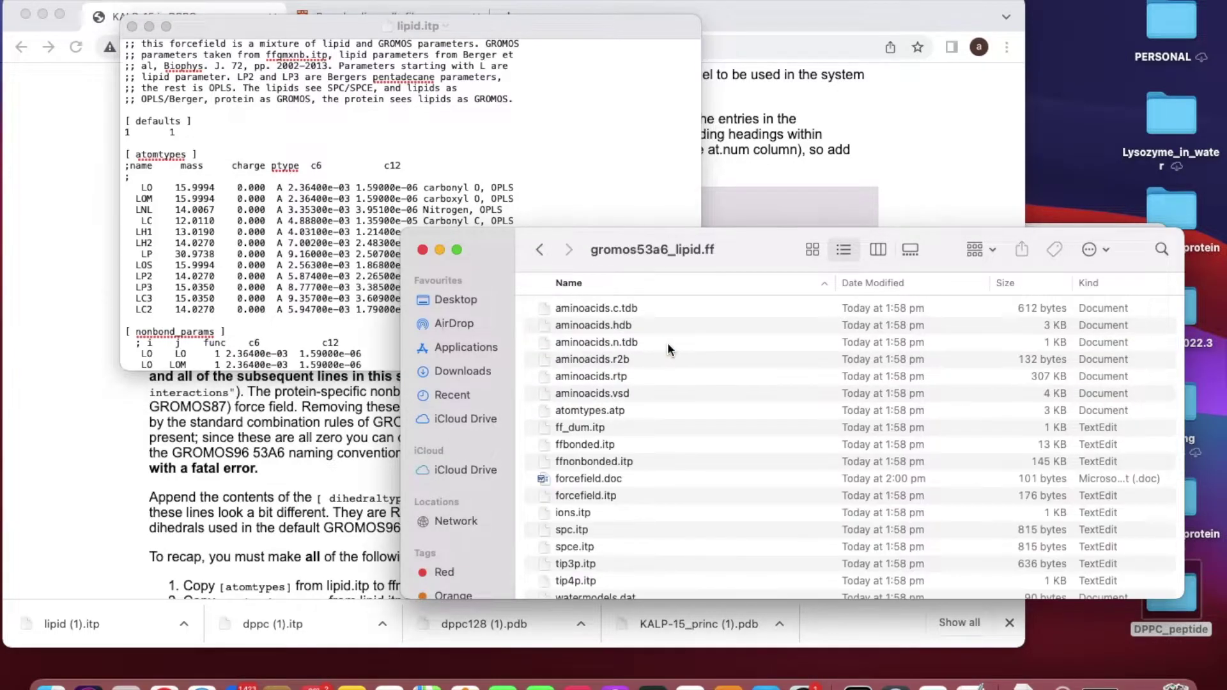
{"action": "double_click", "coordinate": [623, 460]}
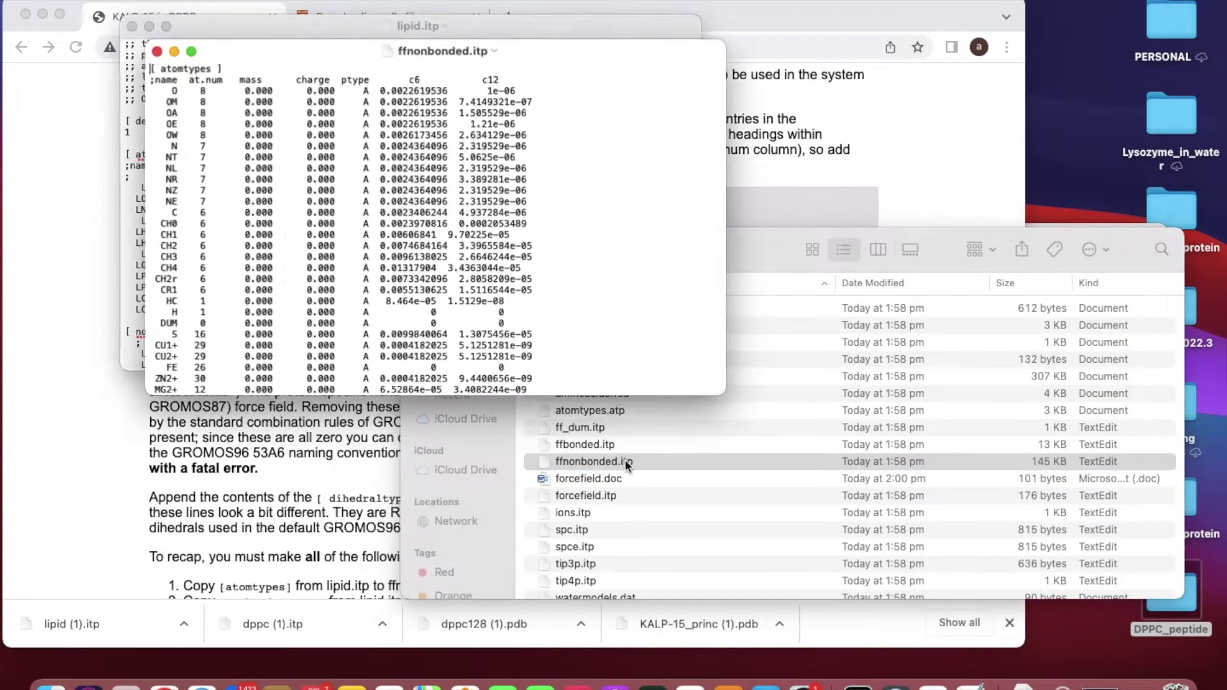
{"action": "left_click_drag", "start_coordinate": [336, 56], "coordinate": [753, 145]}
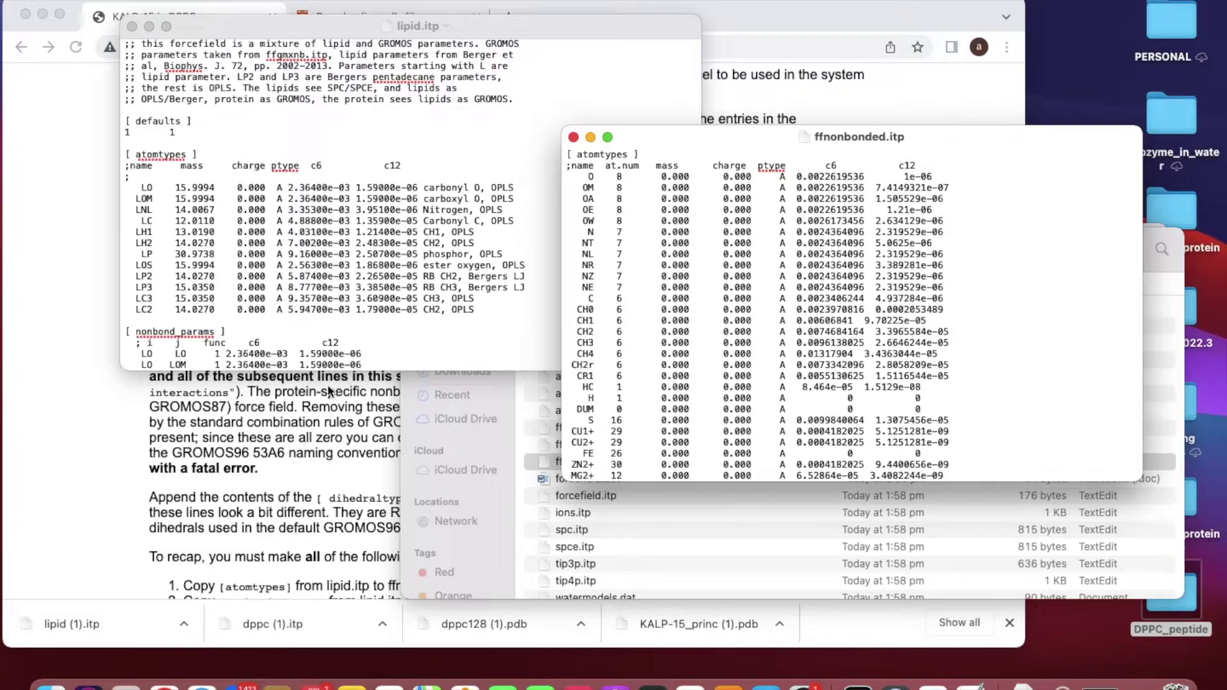
{"action": "left_click", "coordinate": [299, 420]}
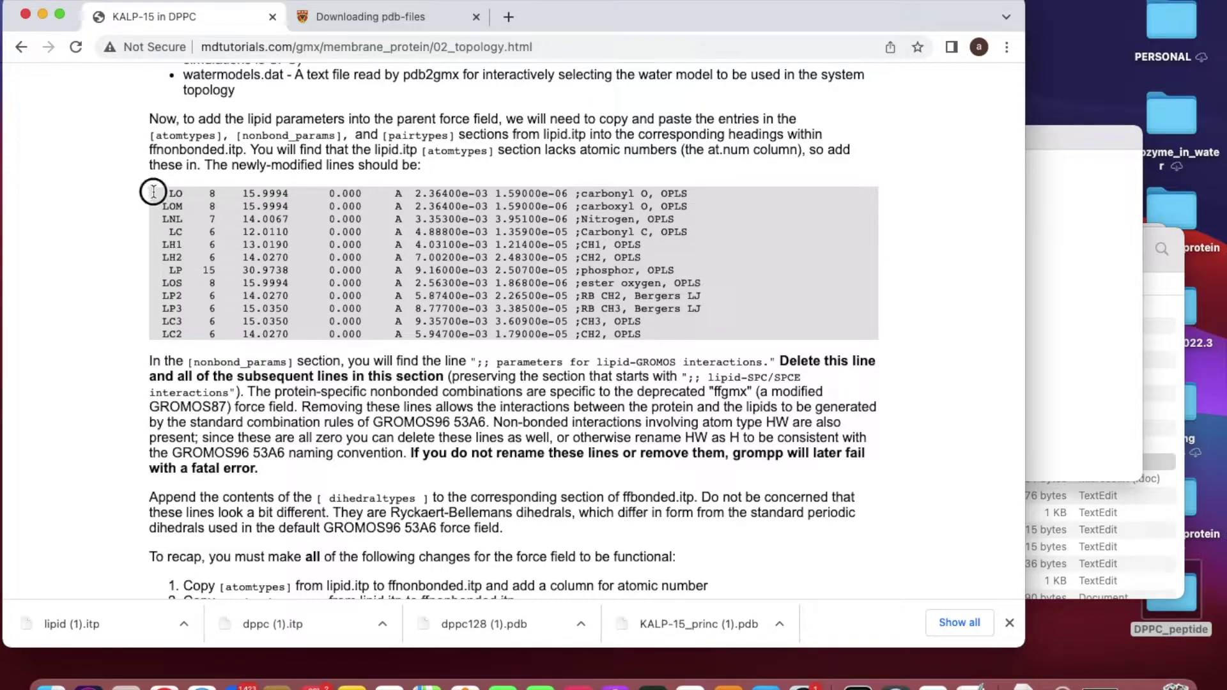
{"action": "left_click_drag", "start_coordinate": [153, 192], "coordinate": [661, 332]}
{"action": "key", "text": "super+c"}
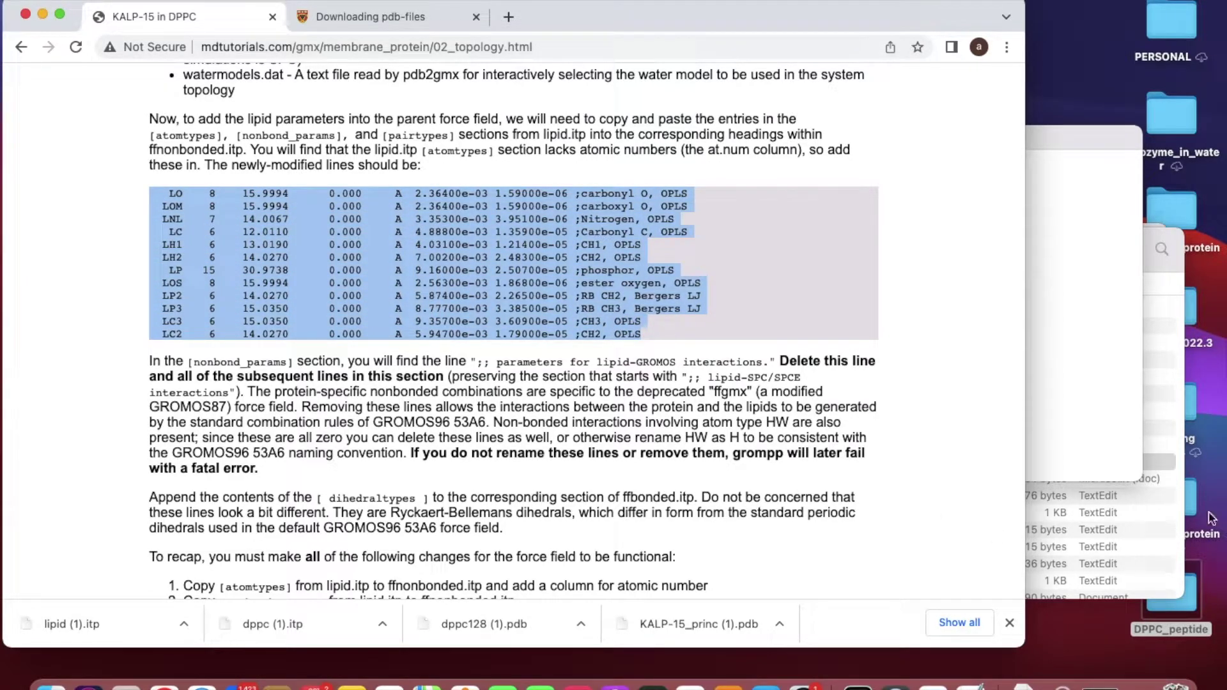
- Paste the lipid atom types LO through LC2 at the top of ffnonbonded.itp's [ atomtypes ] section
{"action": "left_click", "coordinate": [1045, 317]}
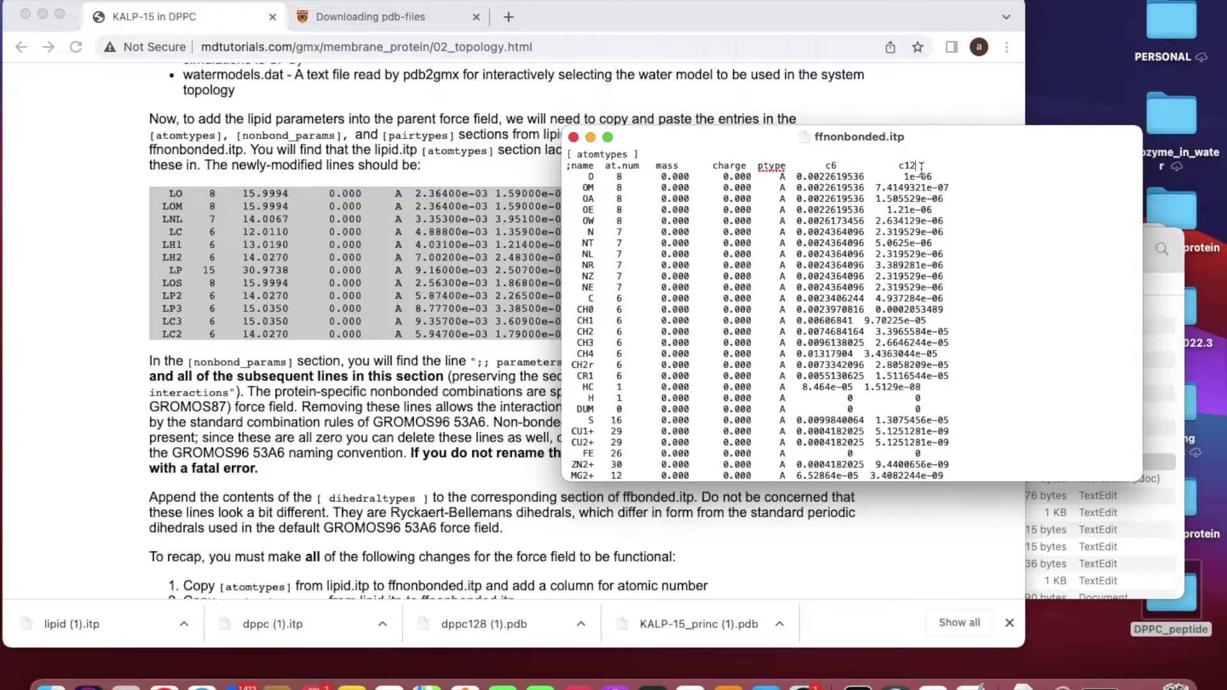
{"action": "key", "text": "super+v"}
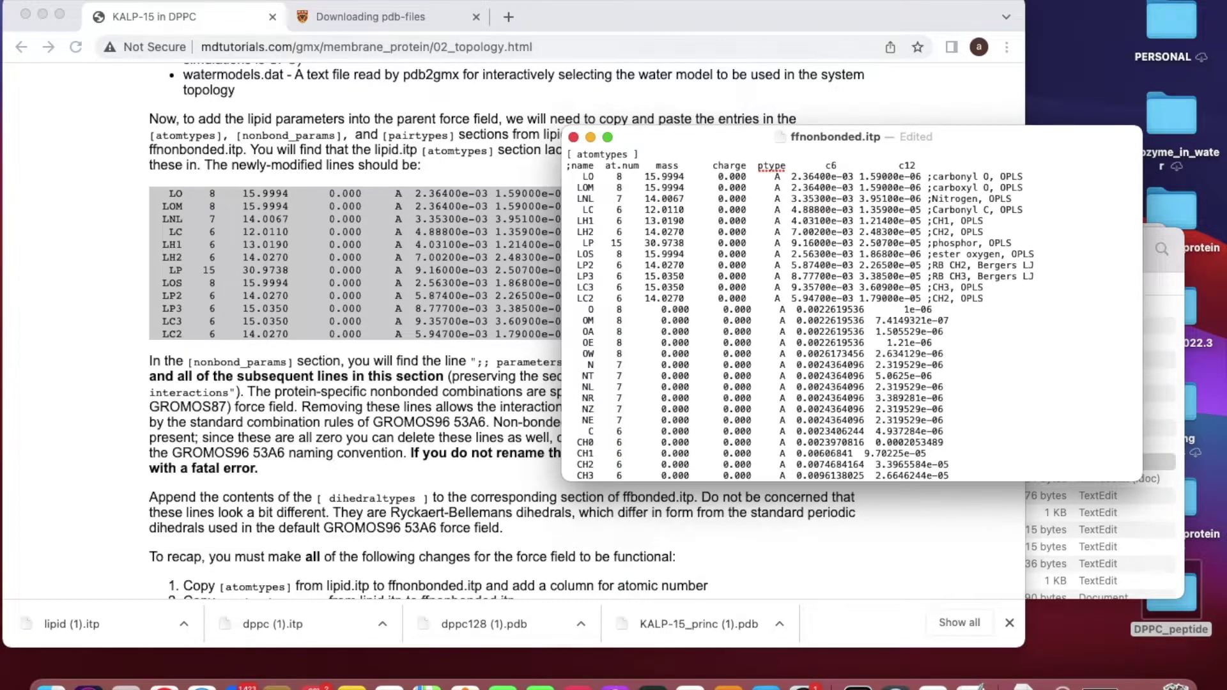
{"action": "left_click", "coordinate": [366, 408]}
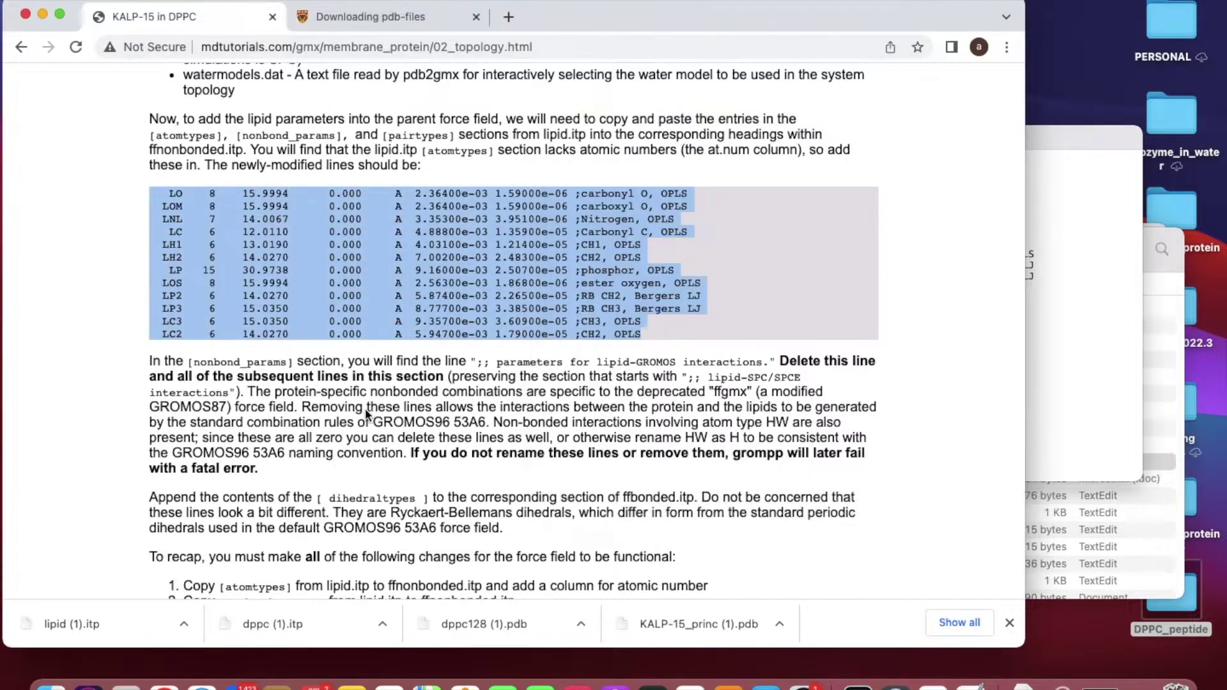
{"action": "left_click", "coordinate": [384, 214]}
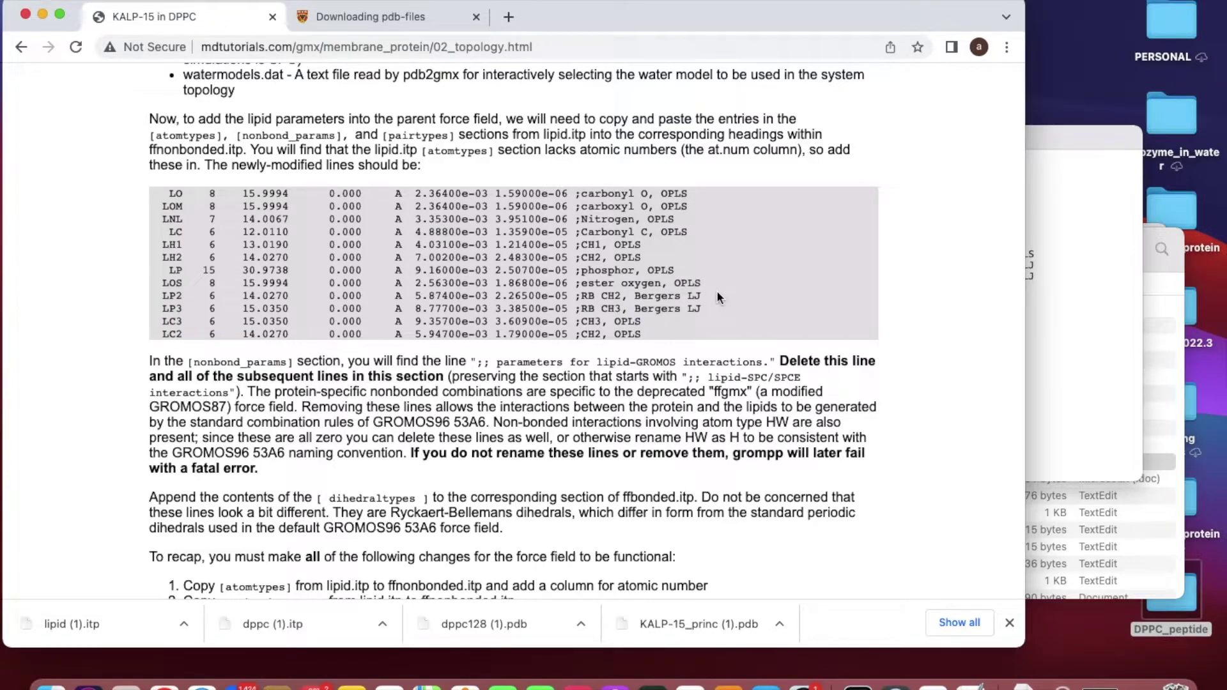
{"action": "left_click", "coordinate": [1070, 365]}
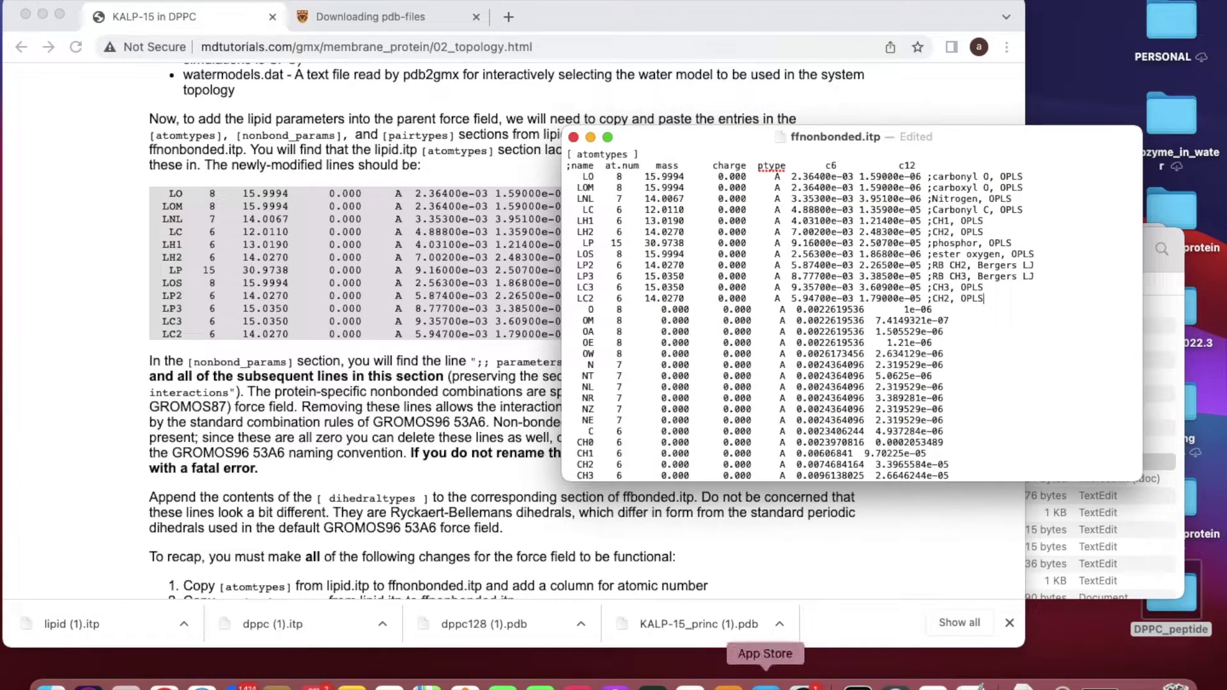
{"action": "left_click", "coordinate": [971, 682]}
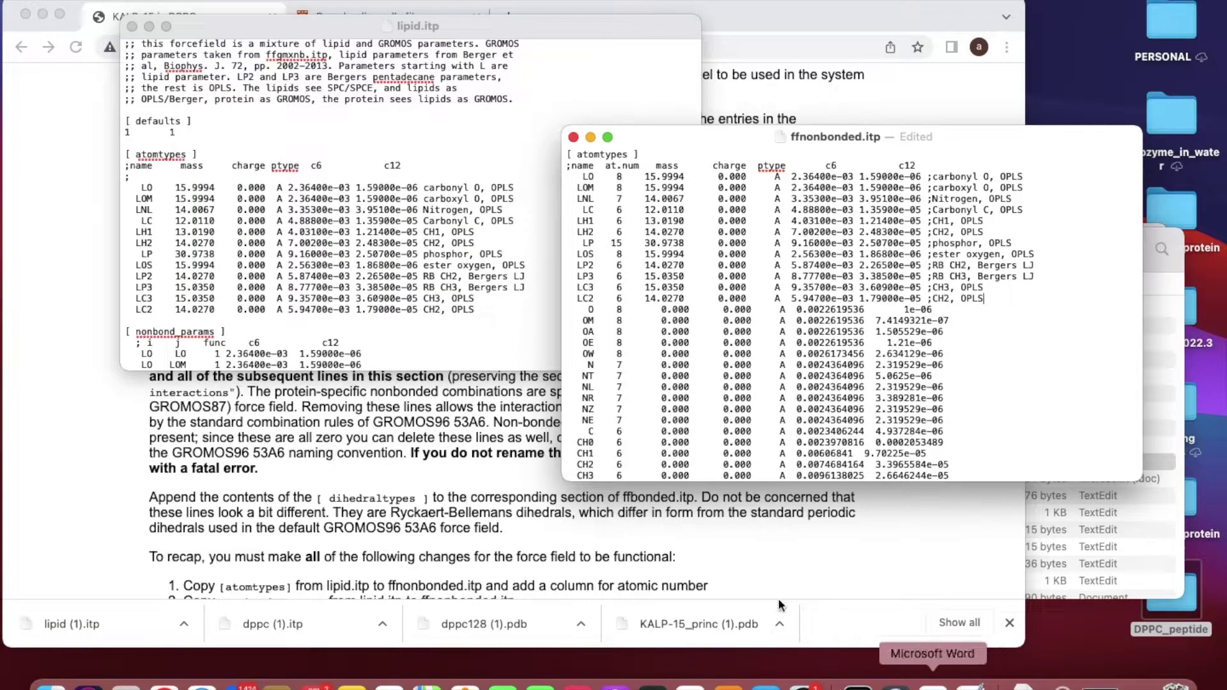
- Select the lipid nonbond_params rows in lipid.itp
{"action": "scroll", "coordinate": [278, 209], "scroll_direction": "down", "scroll_amount": 5}
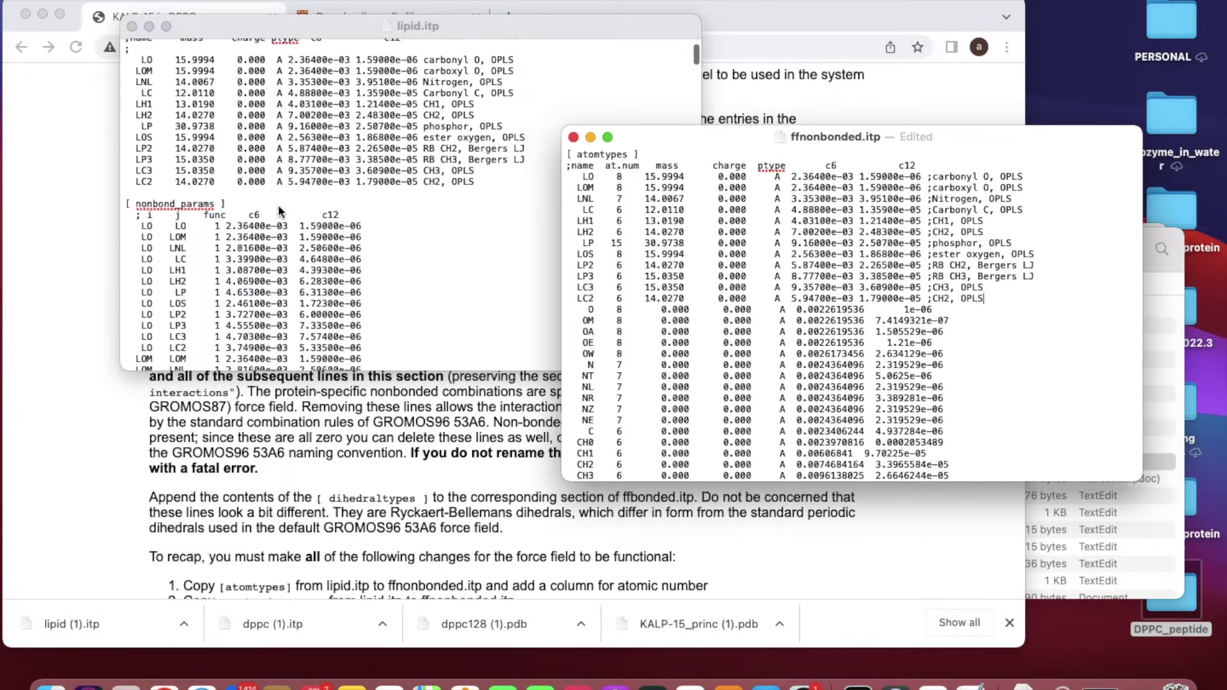
{"action": "left_click", "coordinate": [143, 231]}
{"action": "left_click_drag", "start_coordinate": [126, 226], "coordinate": [624, 258]}
{"action": "key", "text": "super+c"}
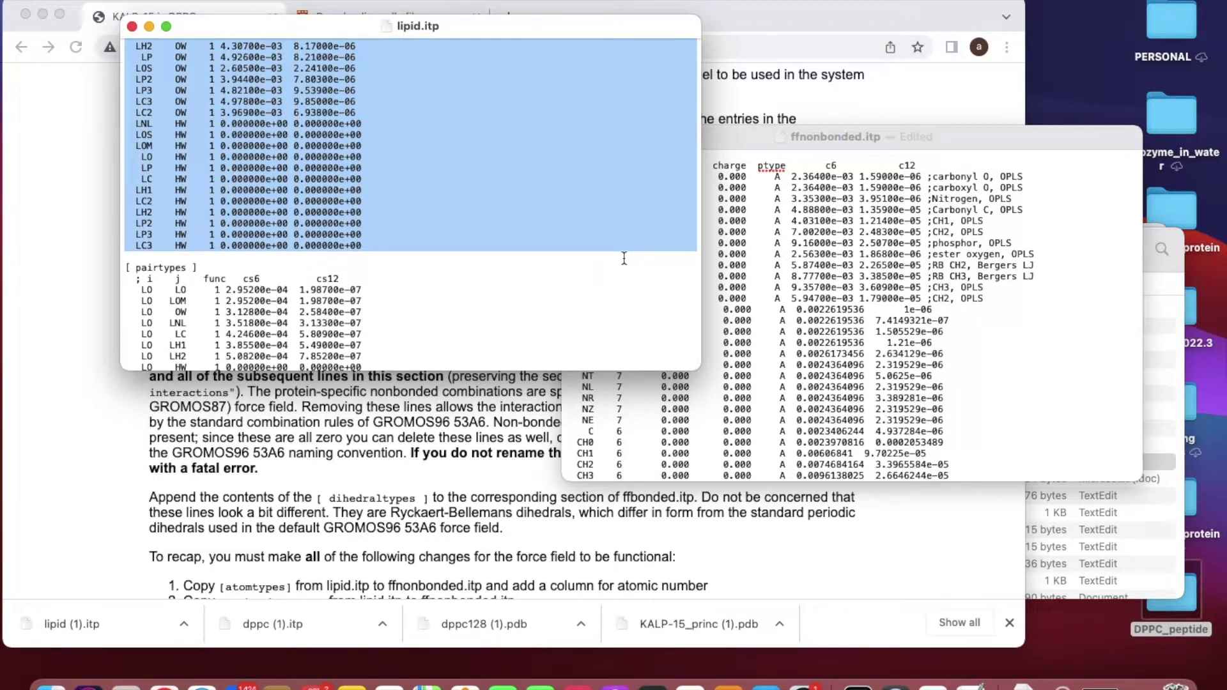
- Paste the lipid rows below ffnonbonded.itp's nonbond_params c12 header, removing the extra blank line
{"action": "left_click", "coordinate": [996, 323]}
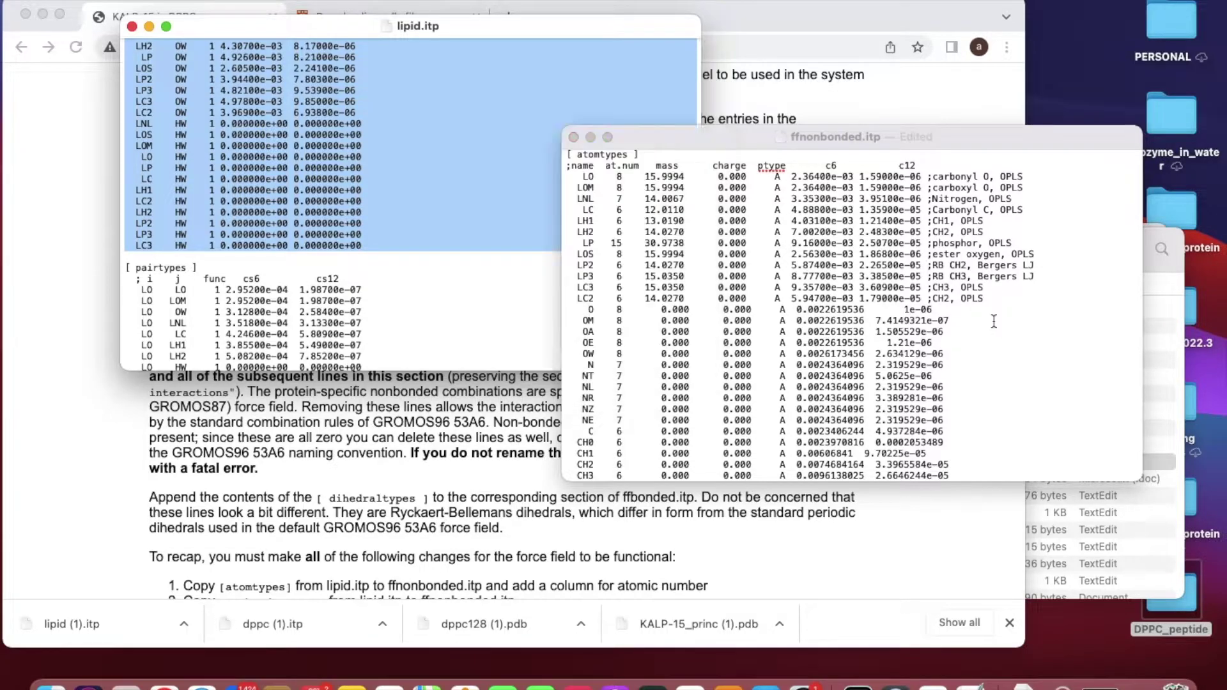
{"action": "scroll", "coordinate": [994, 321], "scroll_direction": "down", "scroll_amount": 15}
{"action": "scroll", "coordinate": [994, 321], "scroll_direction": "down", "scroll_amount": 3}
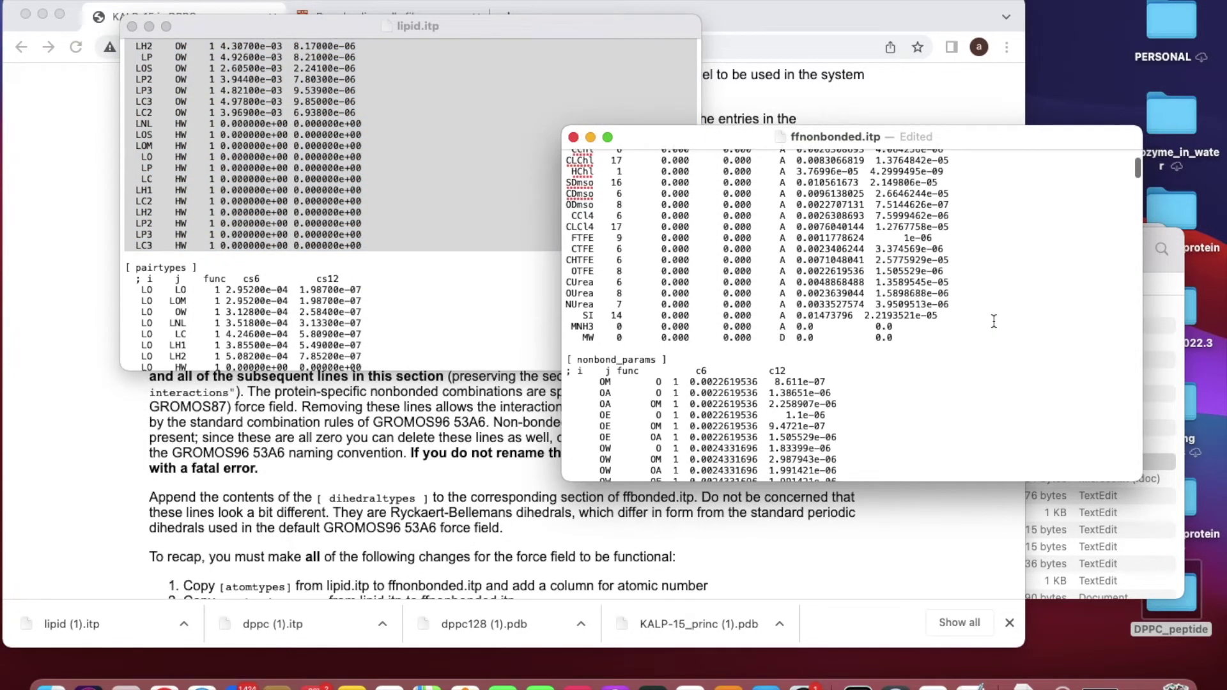
{"action": "left_click", "coordinate": [805, 362]}
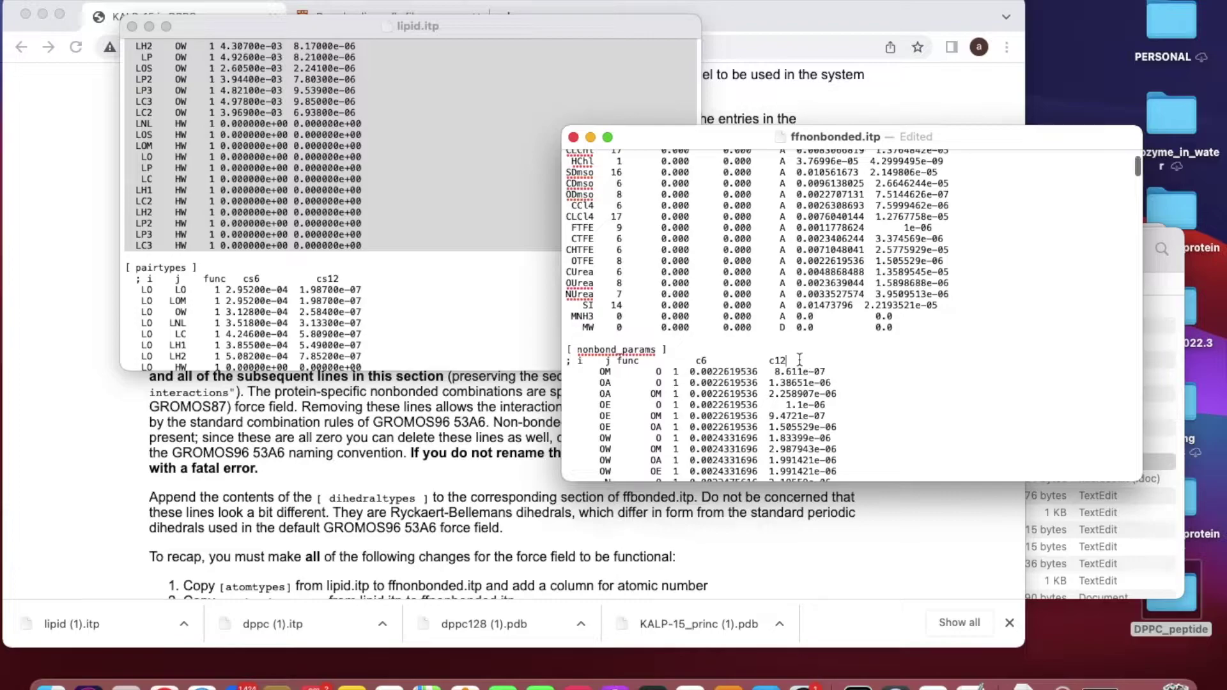
{"action": "key", "text": "Return"}
{"action": "key", "text": "super+v"}
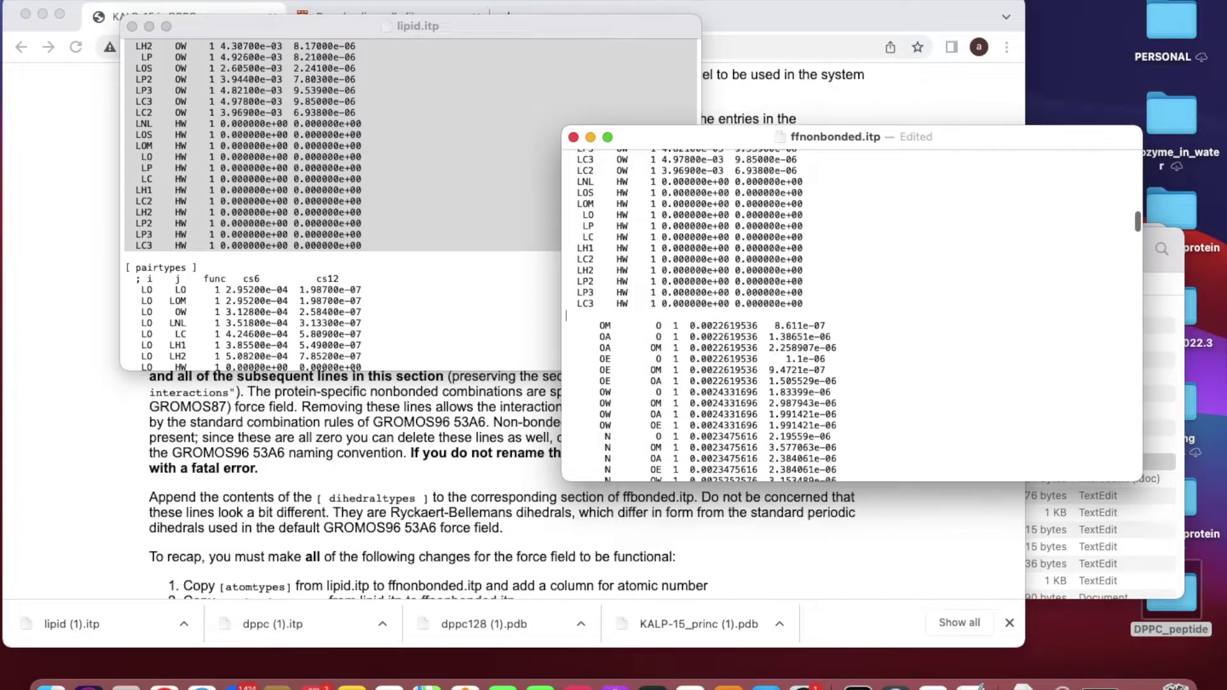
{"action": "key", "text": "BackSpace"}
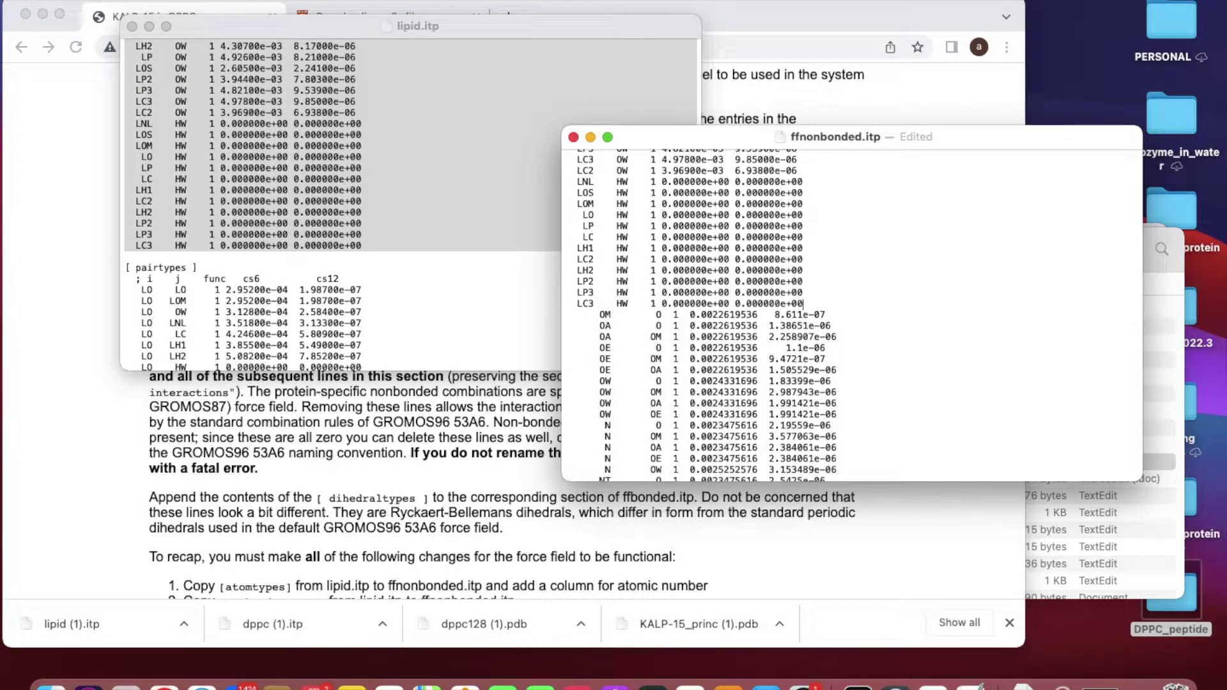
{"action": "scroll", "coordinate": [687, 288], "scroll_direction": "down", "scroll_amount": 15}
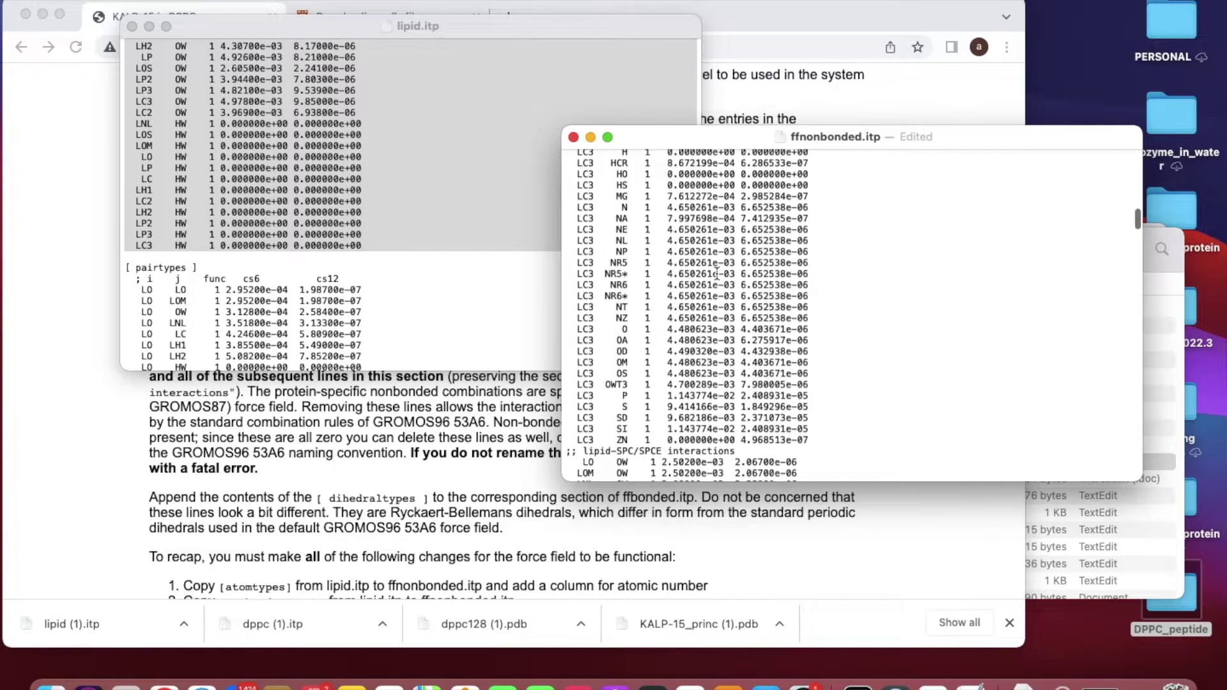
{"action": "scroll", "coordinate": [717, 273], "scroll_direction": "up", "scroll_amount": 10}
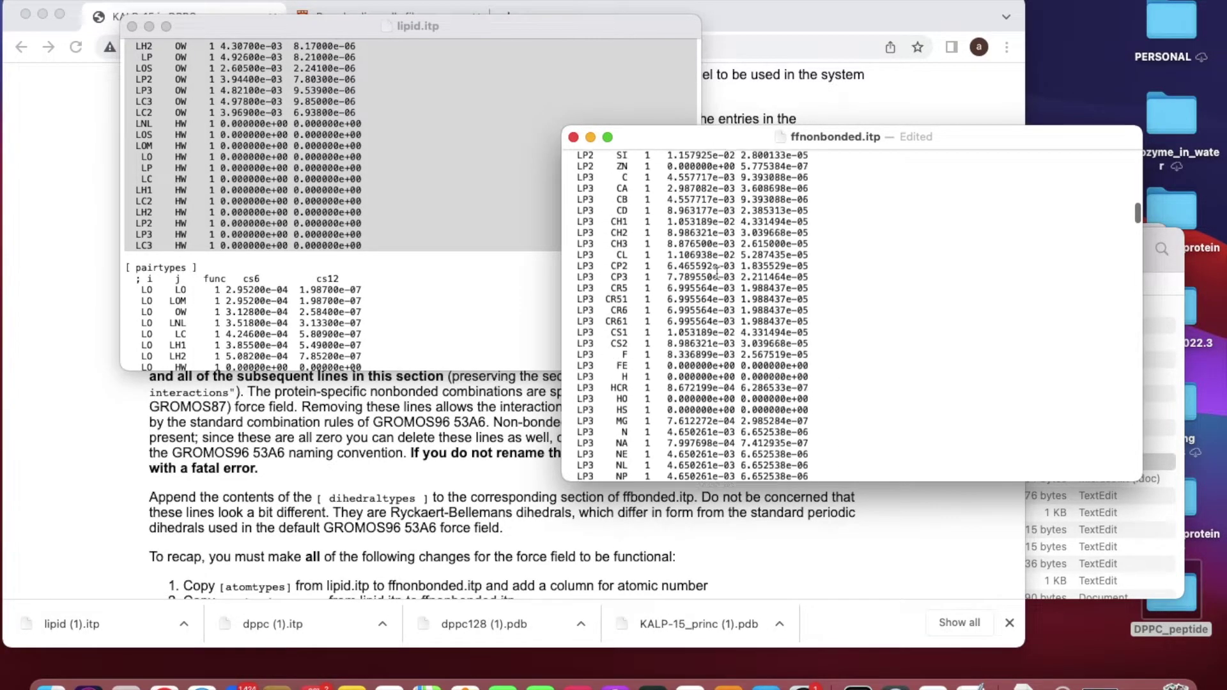
{"action": "left_click", "coordinate": [398, 444]}
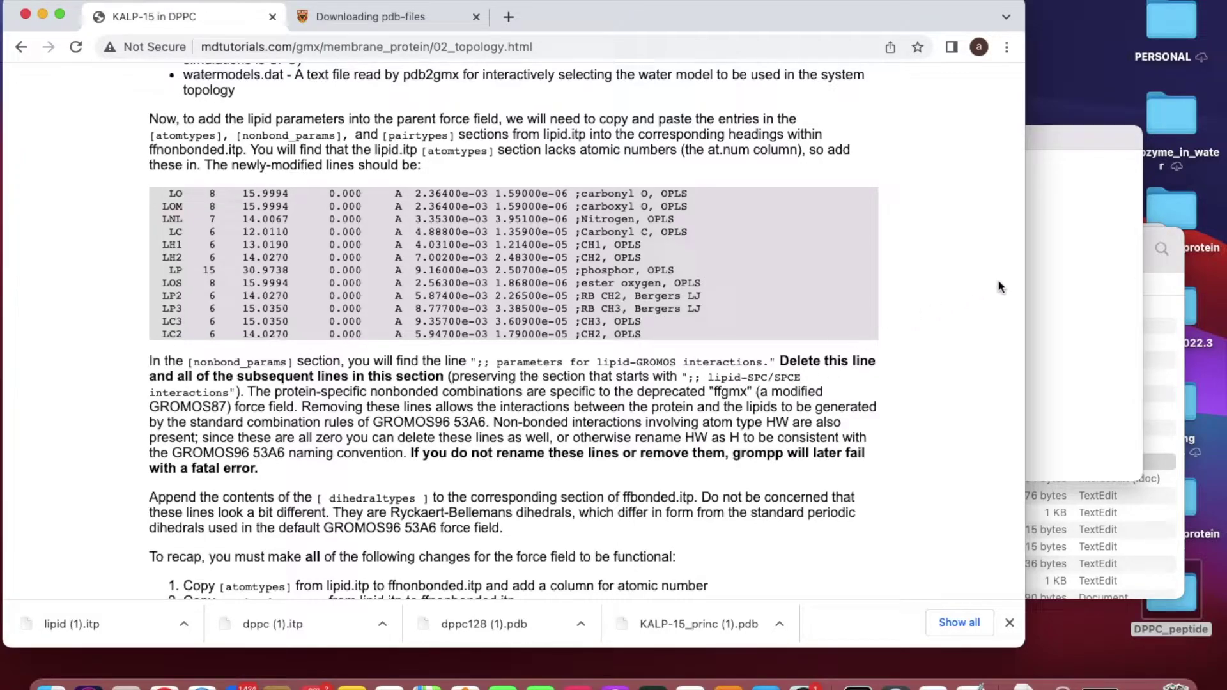
- Delete ffnonbonded.itp's lines from ';; parameters for lipid-GROMOS interactions' through the last LC3 row
{"action": "left_click", "coordinate": [1051, 305]}
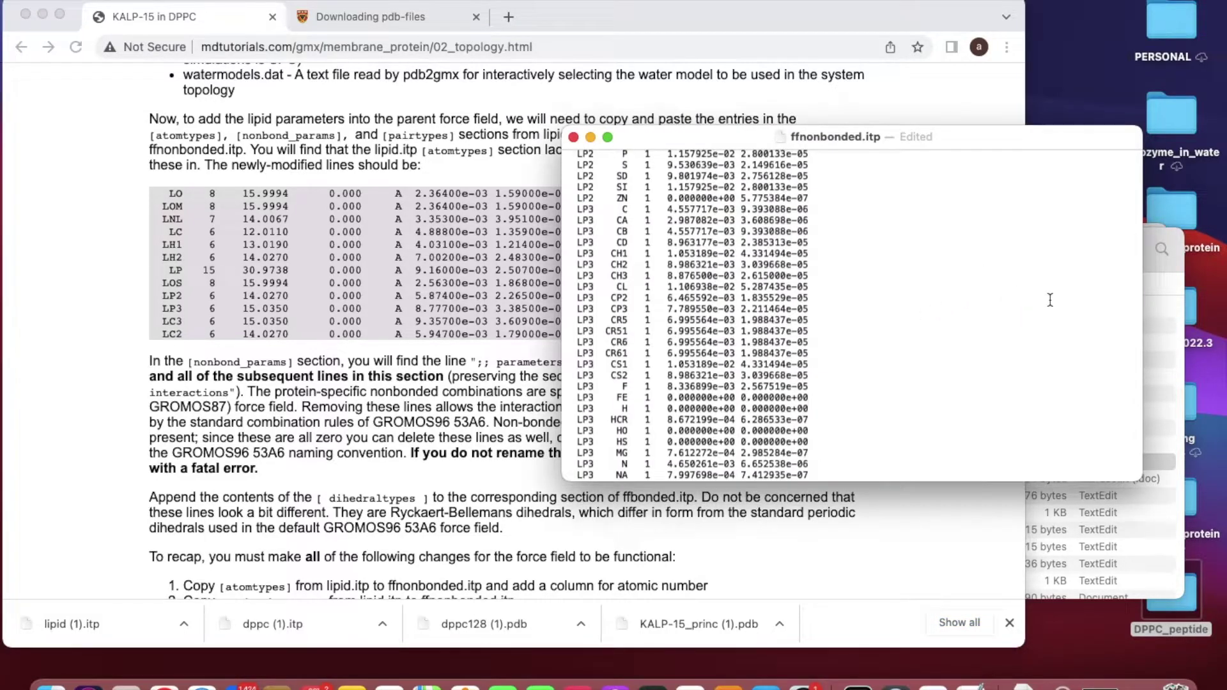
{"action": "scroll", "coordinate": [837, 293], "scroll_direction": "down", "scroll_amount": 5}
{"action": "scroll", "coordinate": [838, 293], "scroll_direction": "up", "scroll_amount": 10}
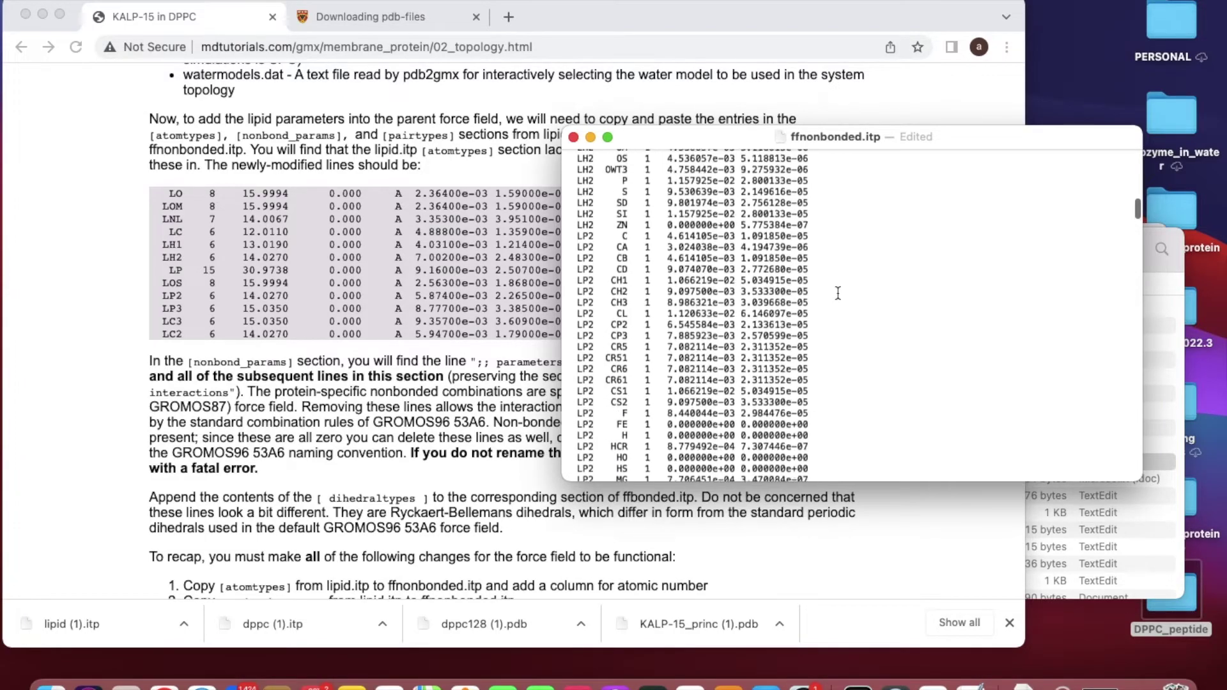
{"action": "scroll", "coordinate": [838, 292], "scroll_direction": "up", "scroll_amount": 15}
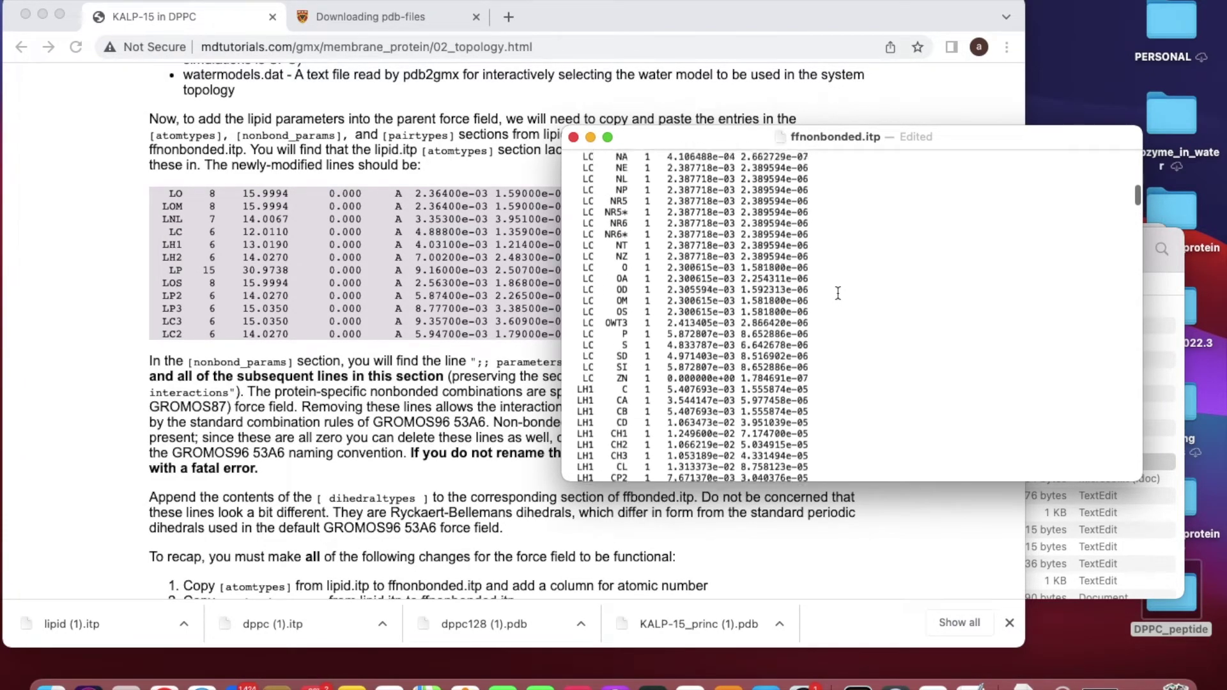
{"action": "scroll", "coordinate": [838, 292], "scroll_direction": "up", "scroll_amount": 10}
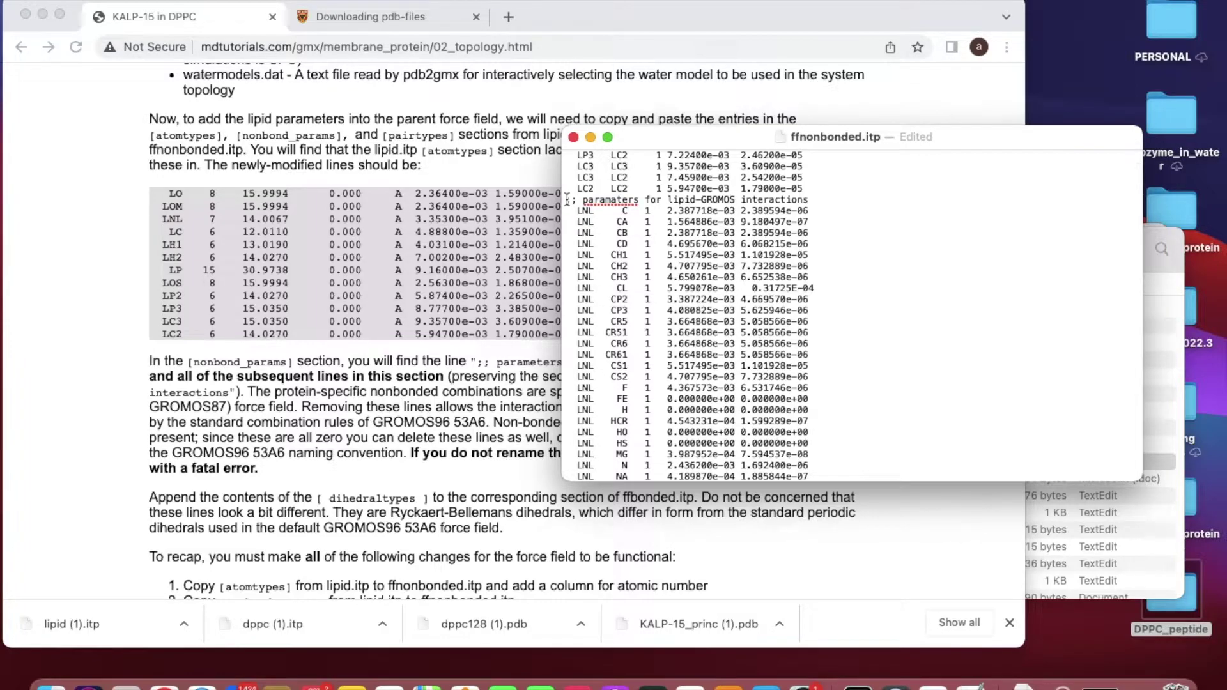
{"action": "left_click_drag", "start_coordinate": [567, 200], "coordinate": [1142, 320]}
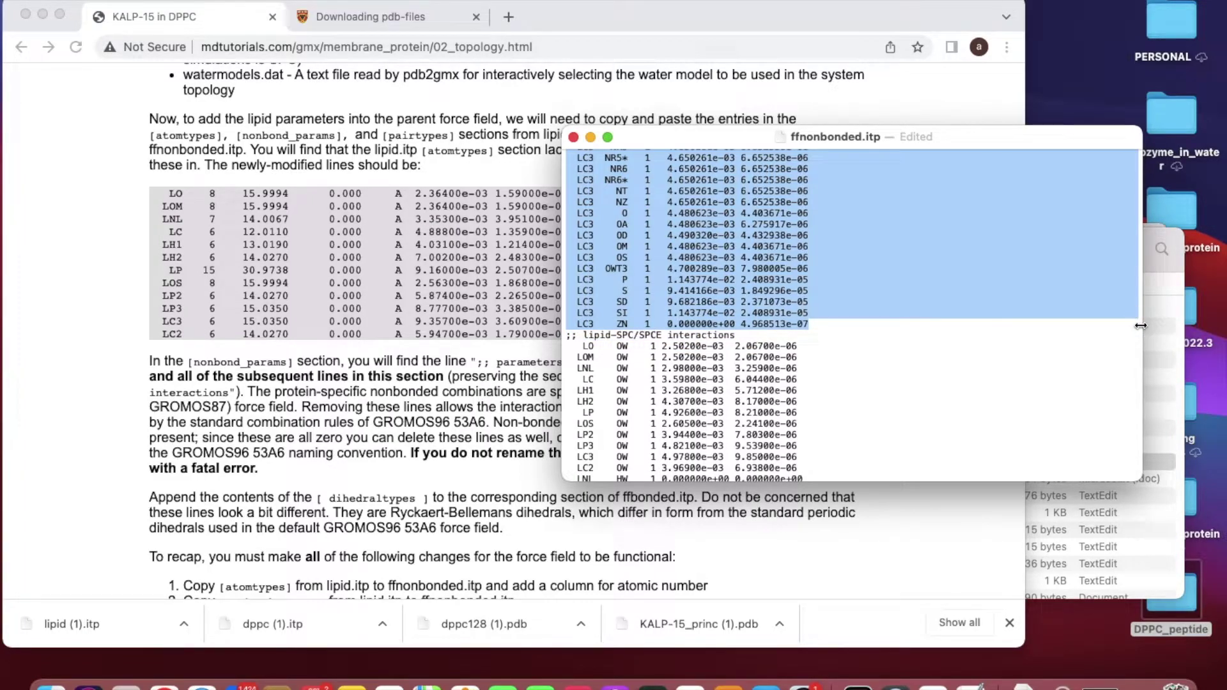
{"action": "key", "text": "cmd+v"}
{"action": "key", "text": "BackSpace"}
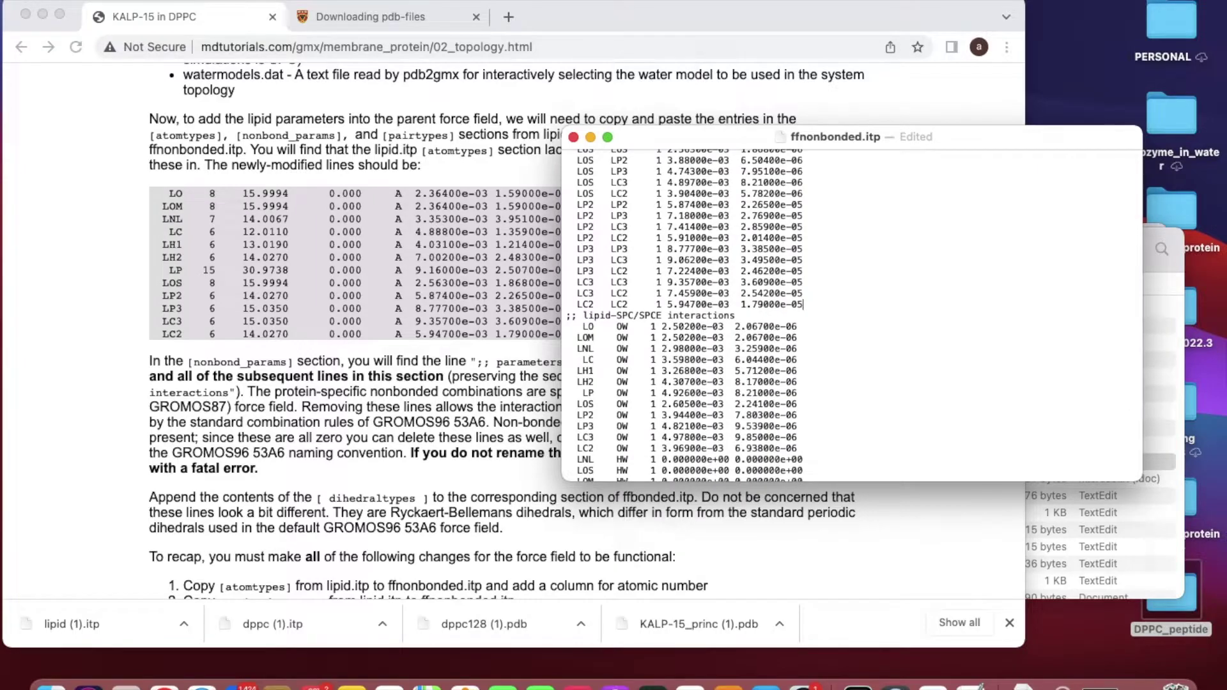
{"action": "scroll", "coordinate": [899, 338], "scroll_direction": "up", "scroll_amount": 15}
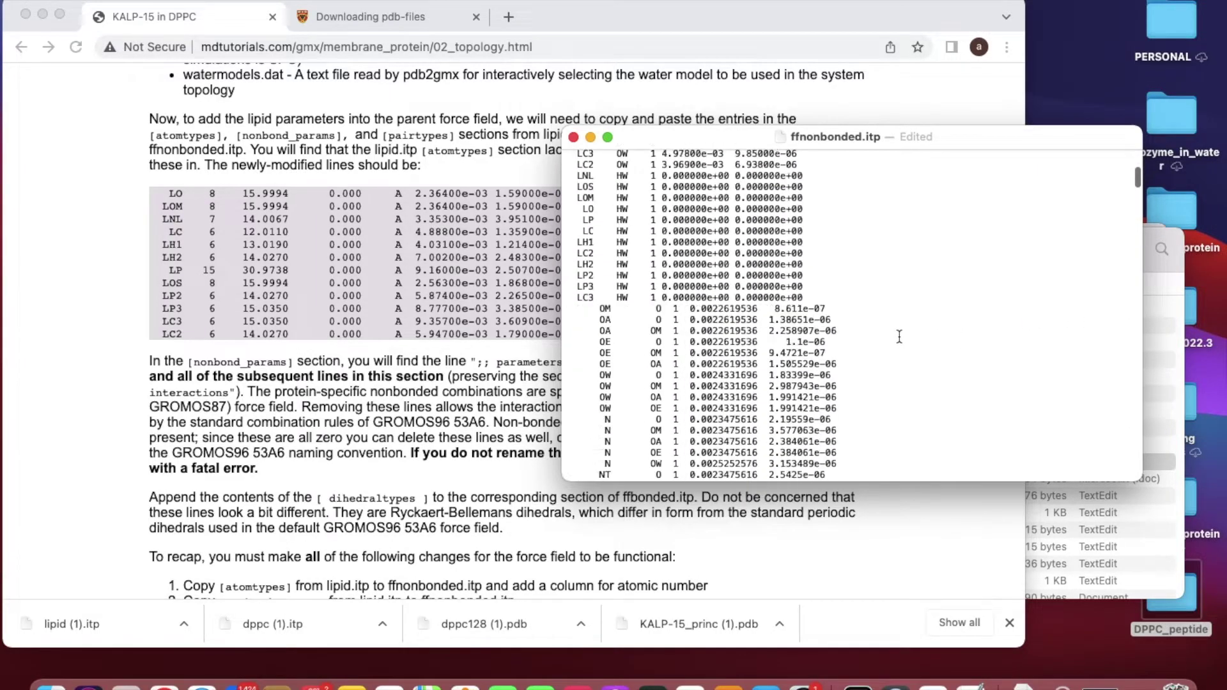
{"action": "scroll", "coordinate": [899, 336], "scroll_direction": "down", "scroll_amount": 10}
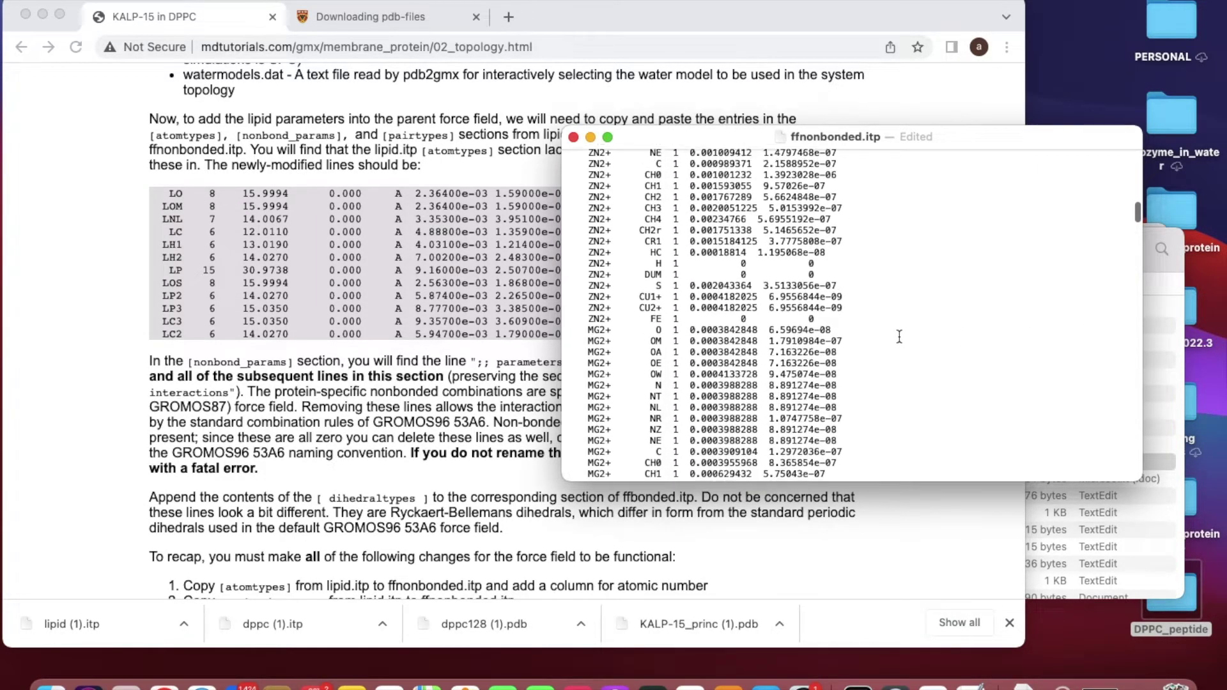
- Select the lipid pairtypes rows in lipid.itp
{"action": "left_click", "coordinate": [426, 458]}
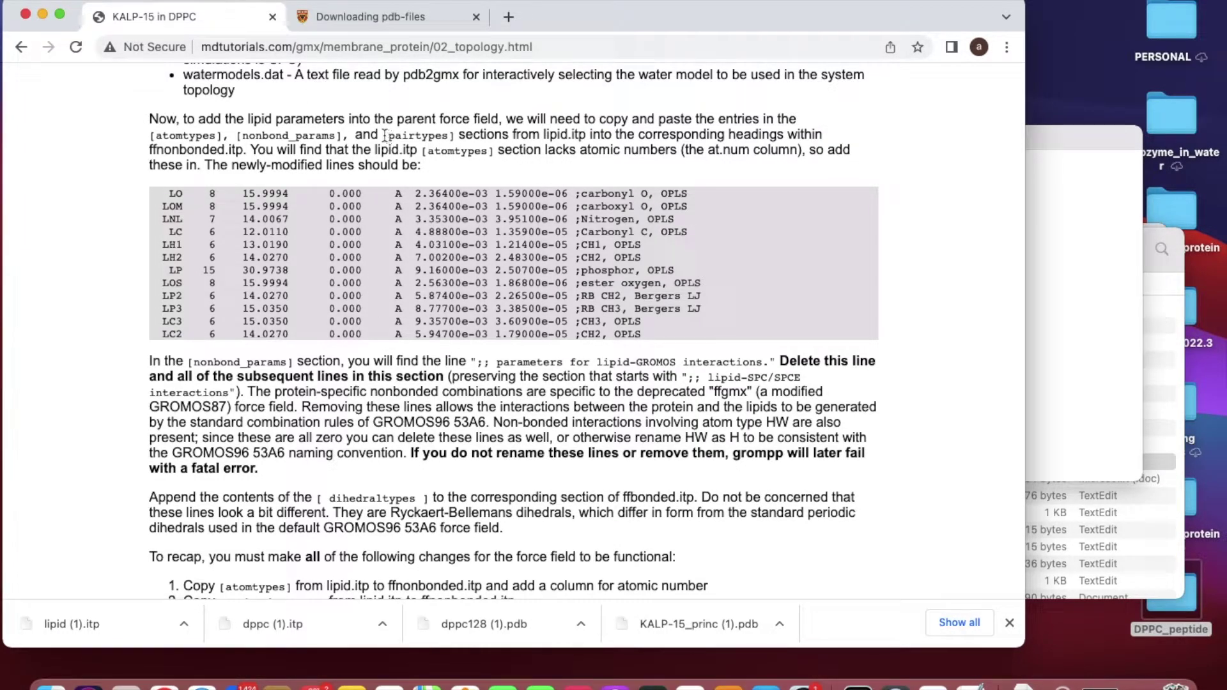
{"action": "left_click", "coordinate": [1117, 315]}
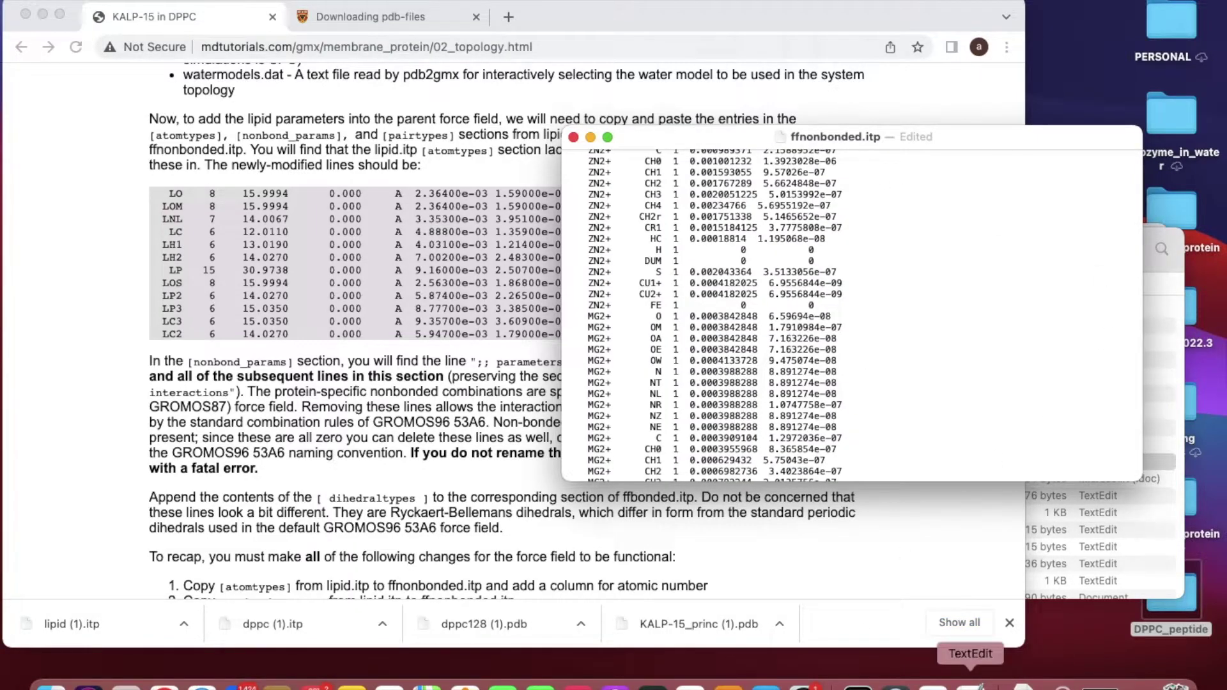
{"action": "left_click", "coordinate": [970, 682]}
{"action": "left_click", "coordinate": [227, 287]}
{"action": "scroll", "coordinate": [227, 288], "scroll_direction": "down", "scroll_amount": 3}
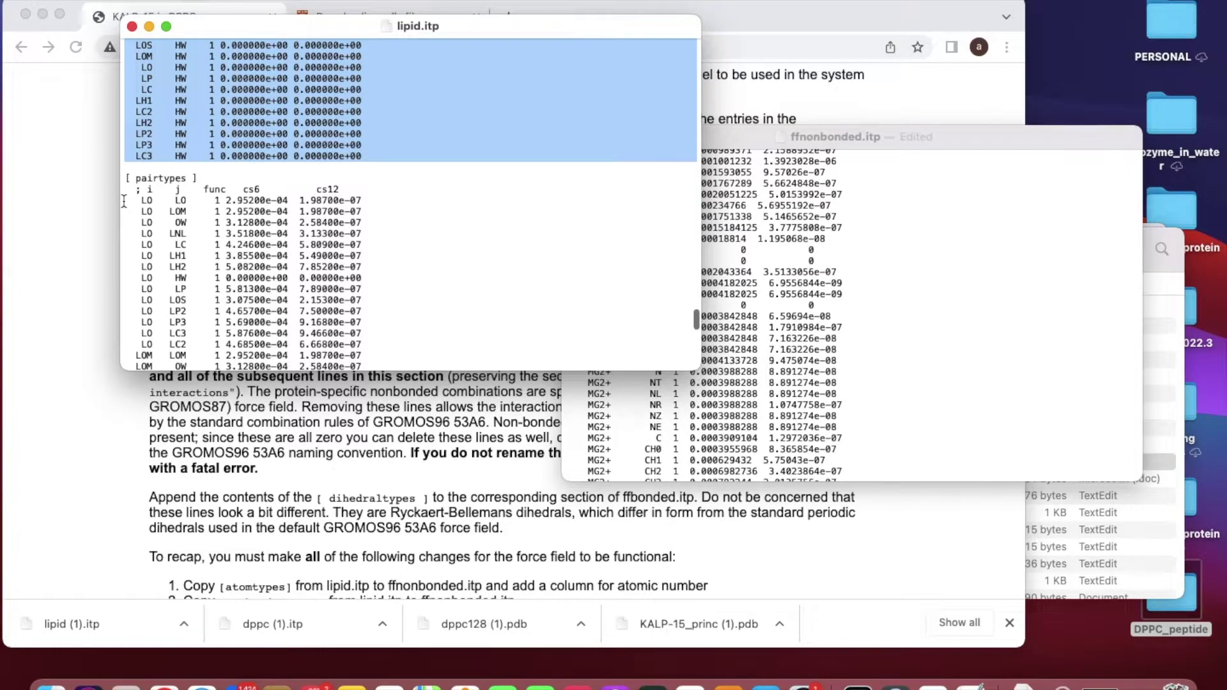
{"action": "left_click_drag", "start_coordinate": [124, 201], "coordinate": [411, 286]}
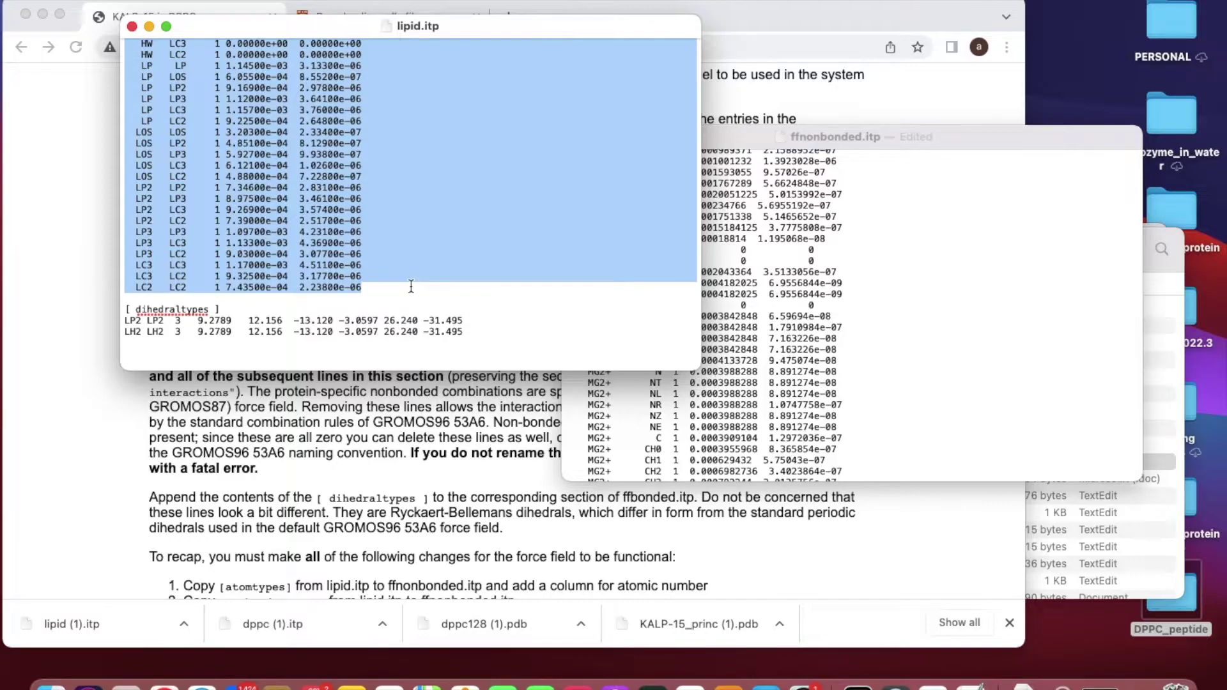
- Paste the lipid pairtypes rows under ffnonbonded.itp's [ pairtypes ] header, ahead of the O/OM entries
{"action": "left_click", "coordinate": [905, 367]}
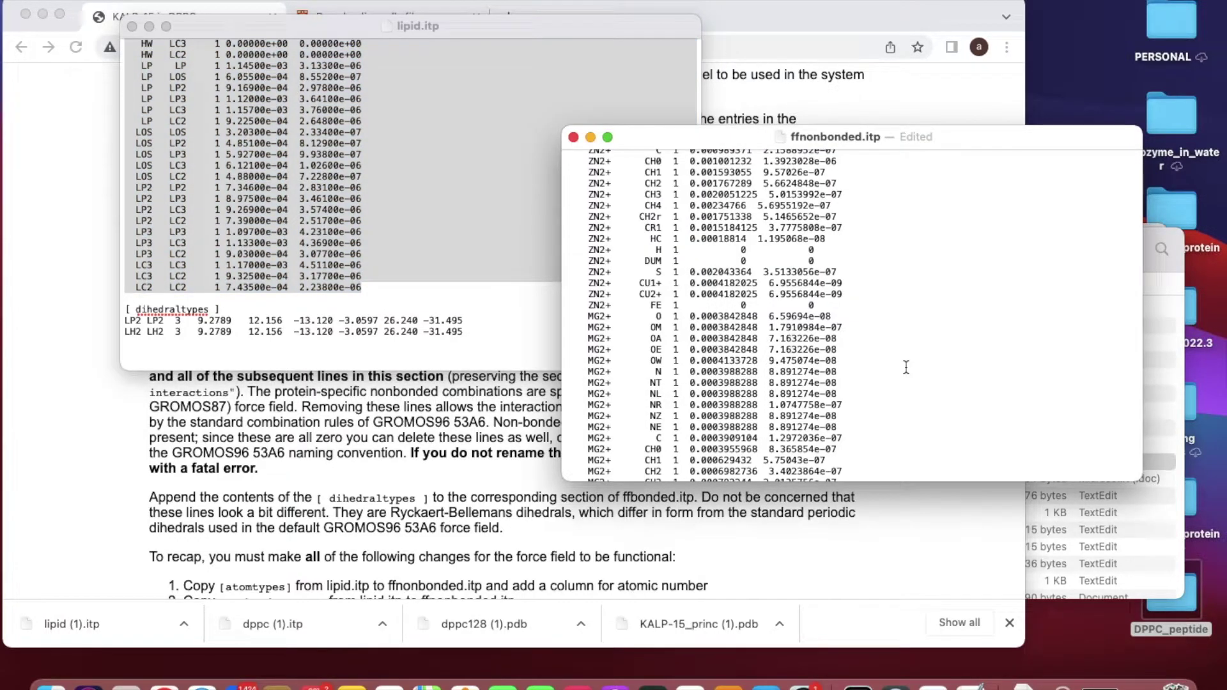
{"action": "scroll", "coordinate": [905, 367], "scroll_direction": "down", "scroll_amount": 15}
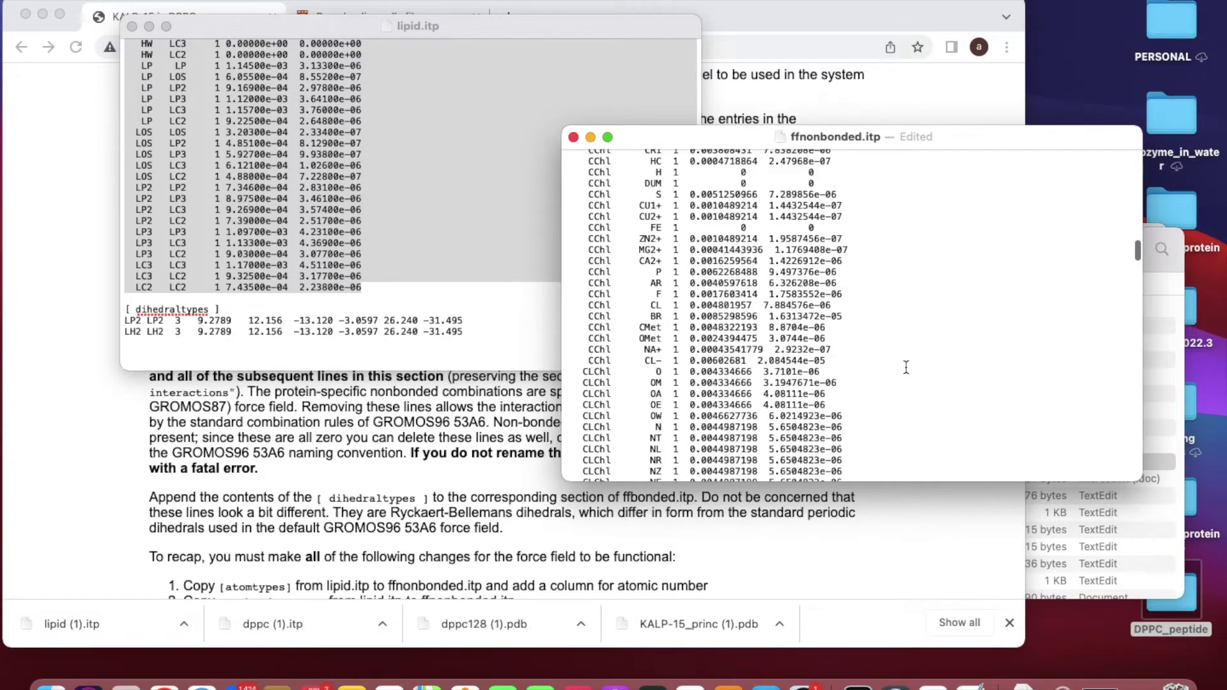
{"action": "scroll", "coordinate": [906, 367], "scroll_direction": "down", "scroll_amount": 20}
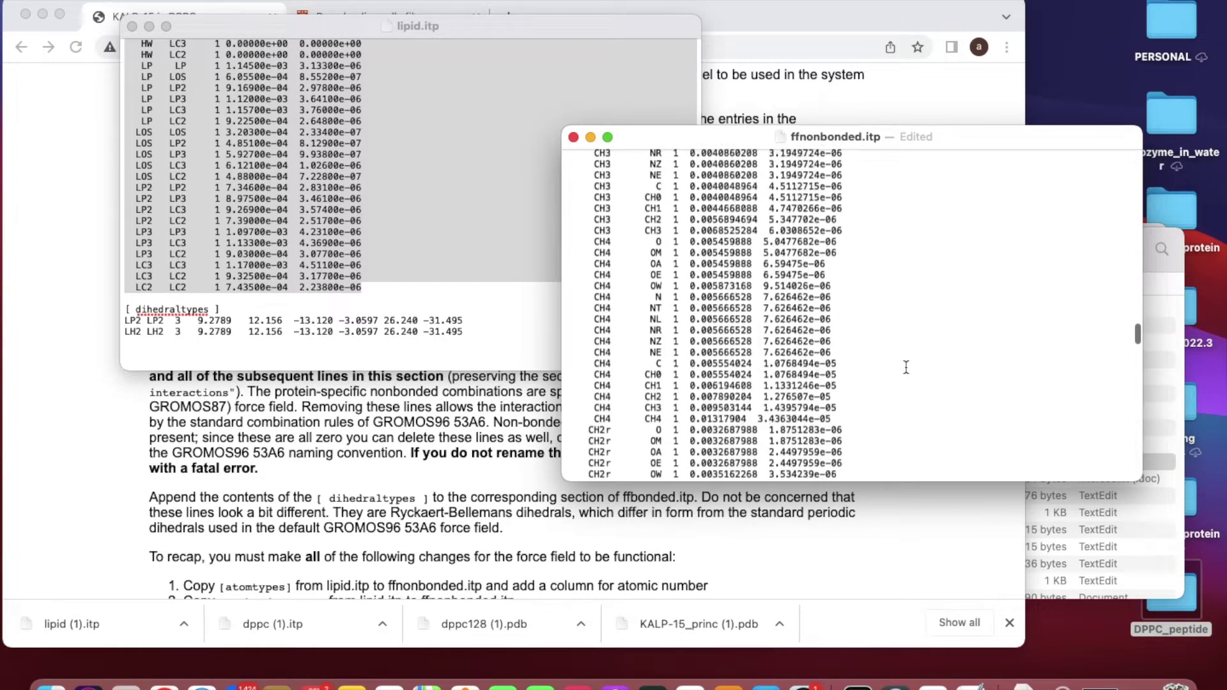
{"action": "scroll", "coordinate": [905, 367], "scroll_direction": "down", "scroll_amount": 20}
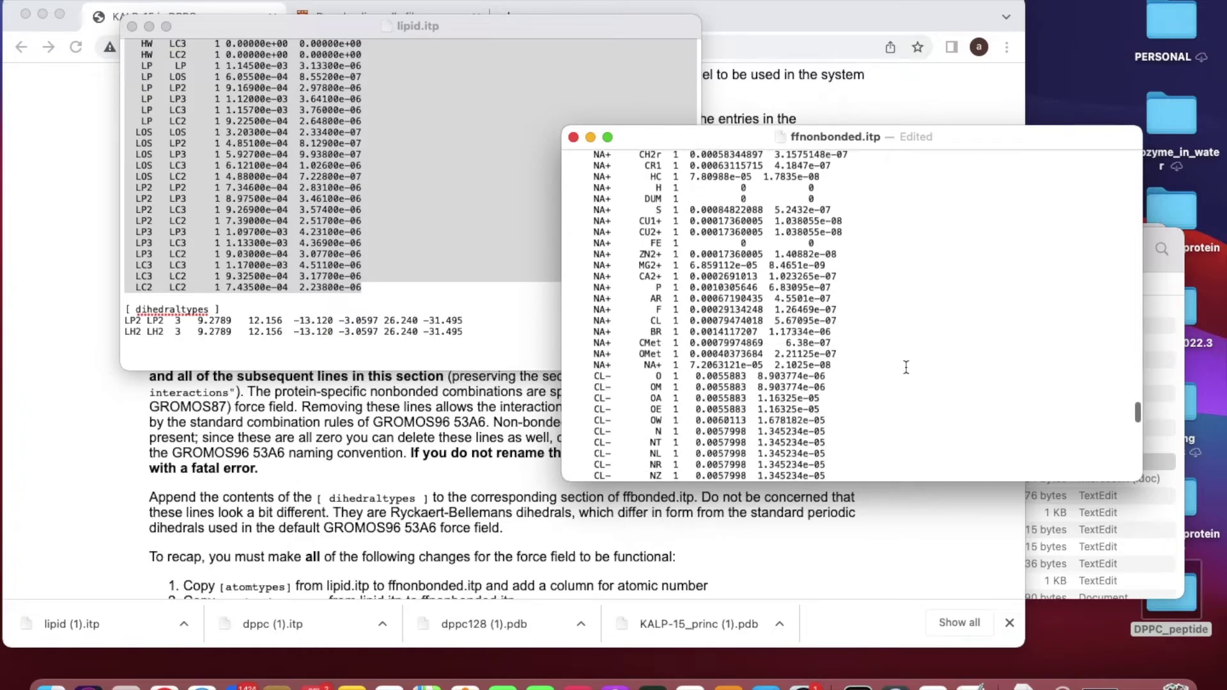
{"action": "scroll", "coordinate": [905, 367], "scroll_direction": "down", "scroll_amount": 20}
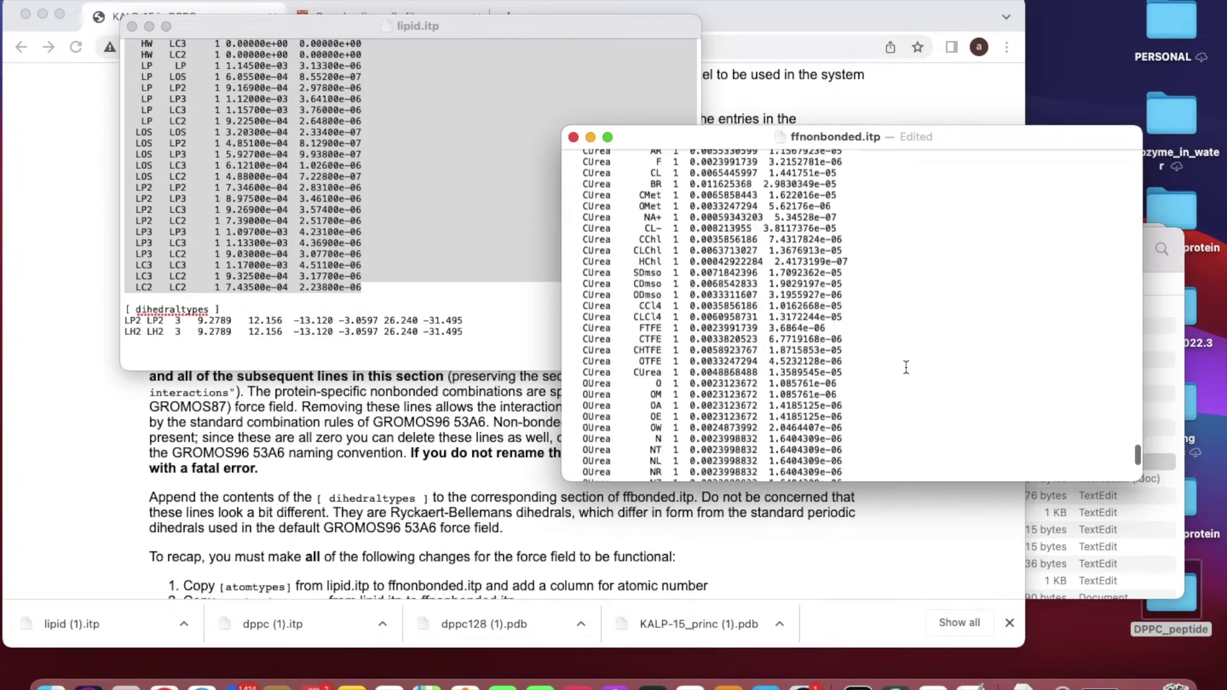
{"action": "scroll", "coordinate": [906, 366], "scroll_direction": "down", "scroll_amount": 10}
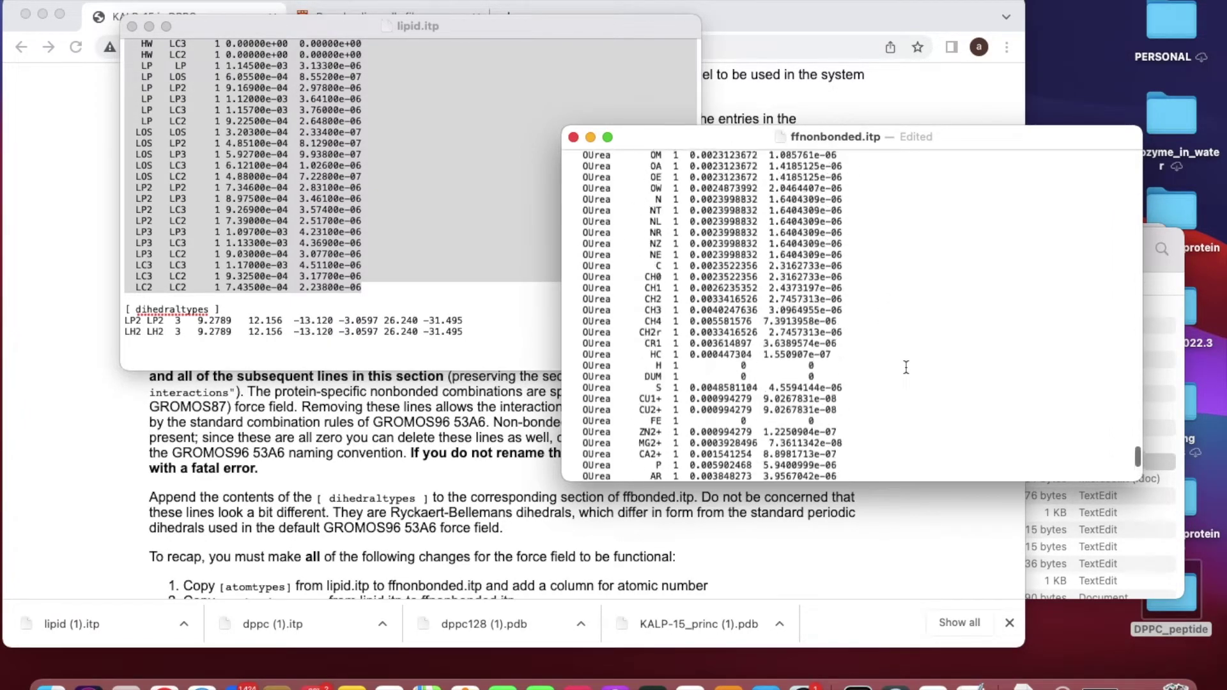
{"action": "scroll", "coordinate": [906, 367], "scroll_direction": "down", "scroll_amount": 20}
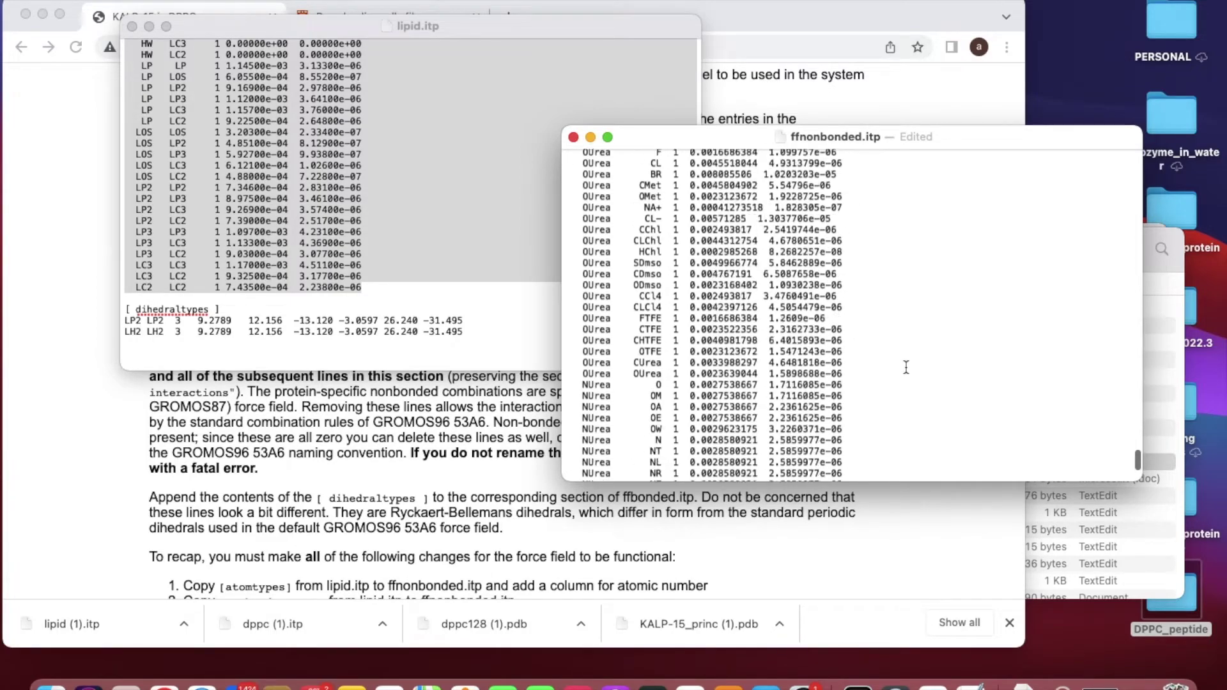
{"action": "scroll", "coordinate": [905, 367], "scroll_direction": "up", "scroll_amount": 20}
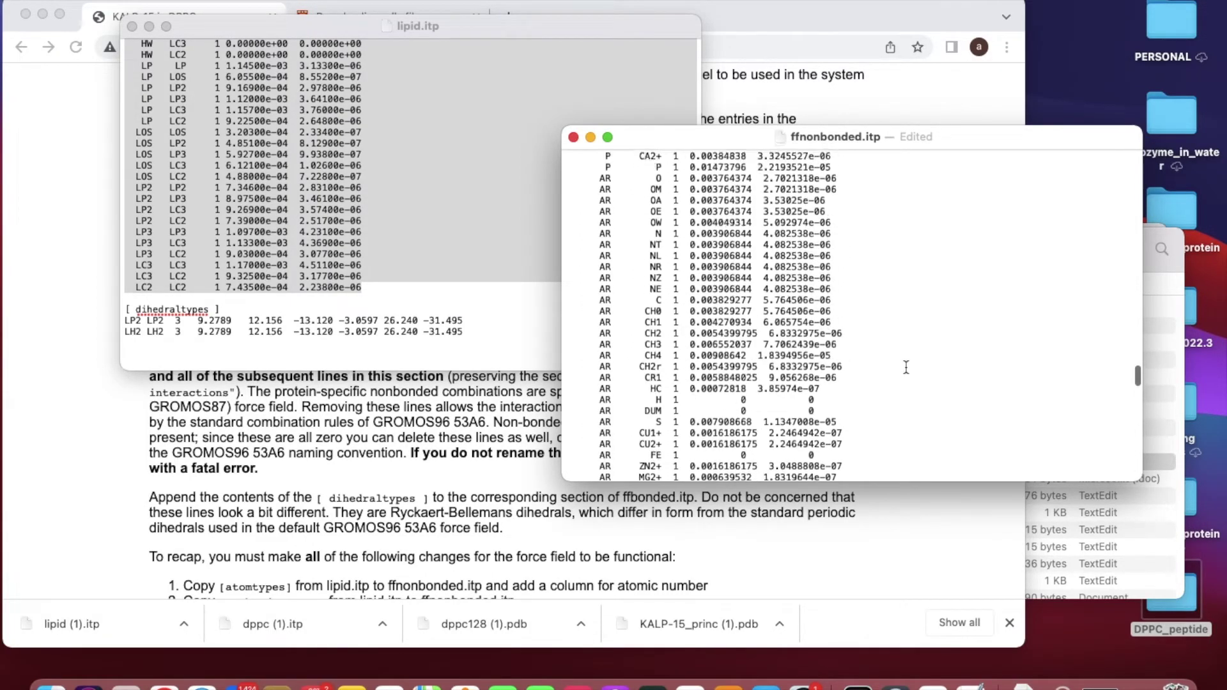
{"action": "scroll", "coordinate": [905, 367], "scroll_direction": "up", "scroll_amount": 10}
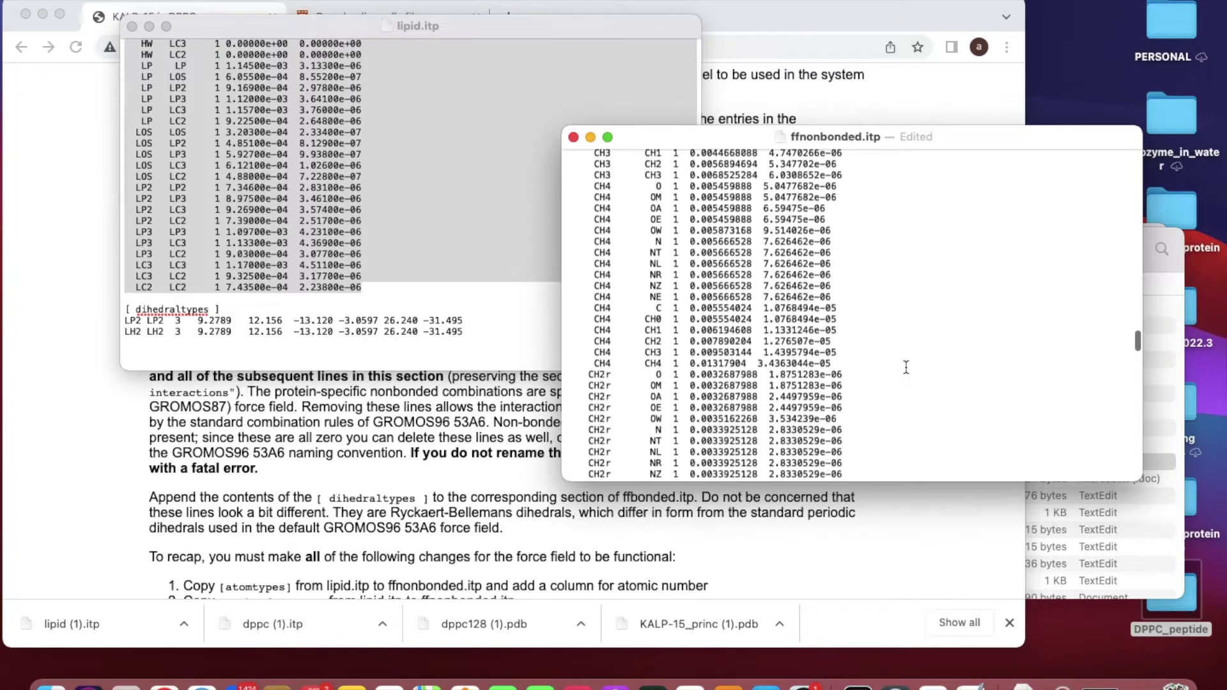
{"action": "scroll", "coordinate": [906, 367], "scroll_direction": "up", "scroll_amount": 20}
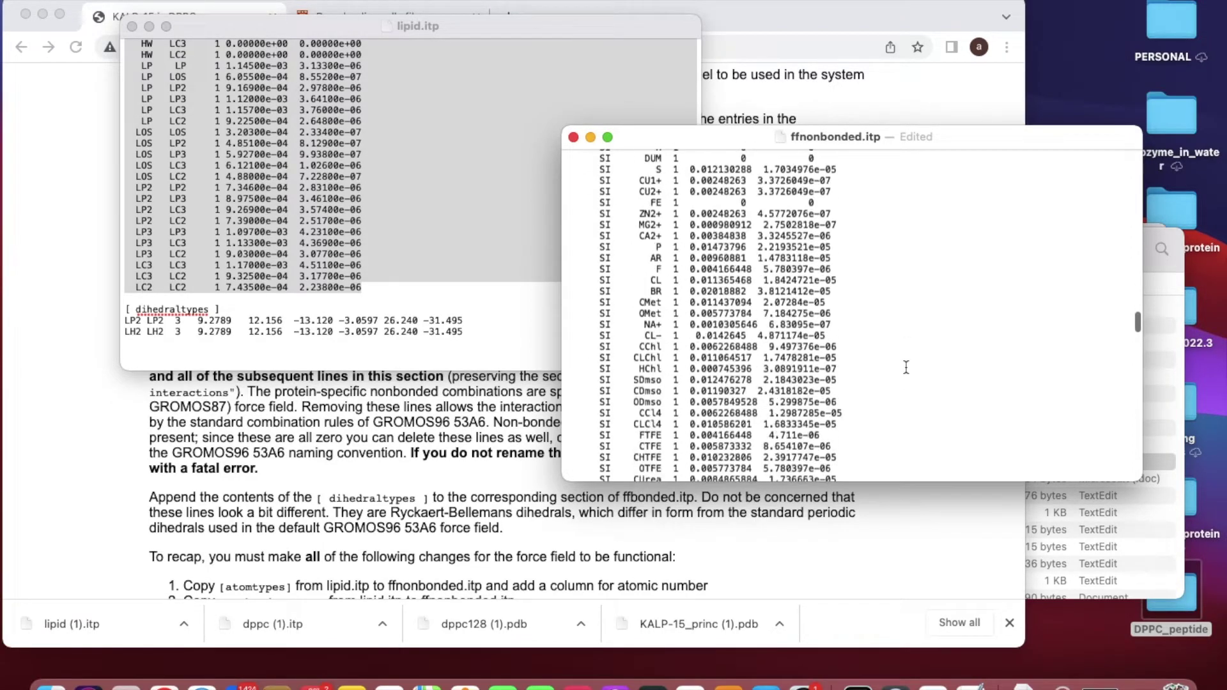
{"action": "scroll", "coordinate": [906, 367], "scroll_direction": "down", "scroll_amount": 10}
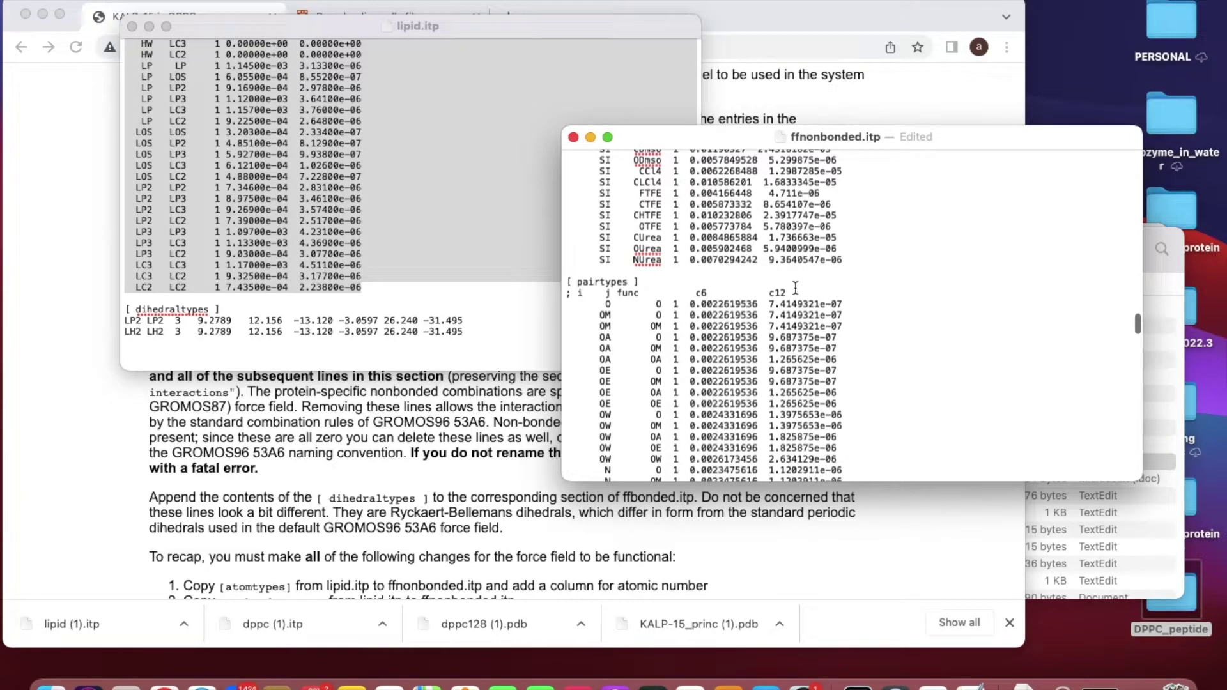
{"action": "key", "text": "Return"}
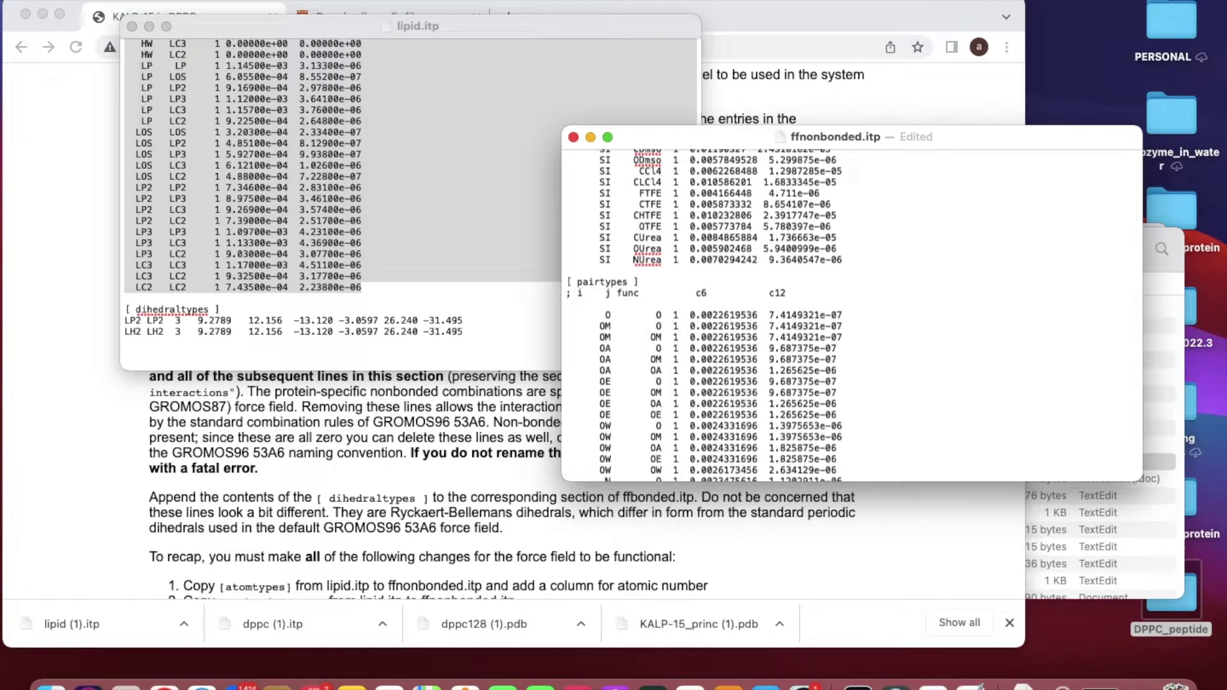
{"action": "key", "text": "super+v"}
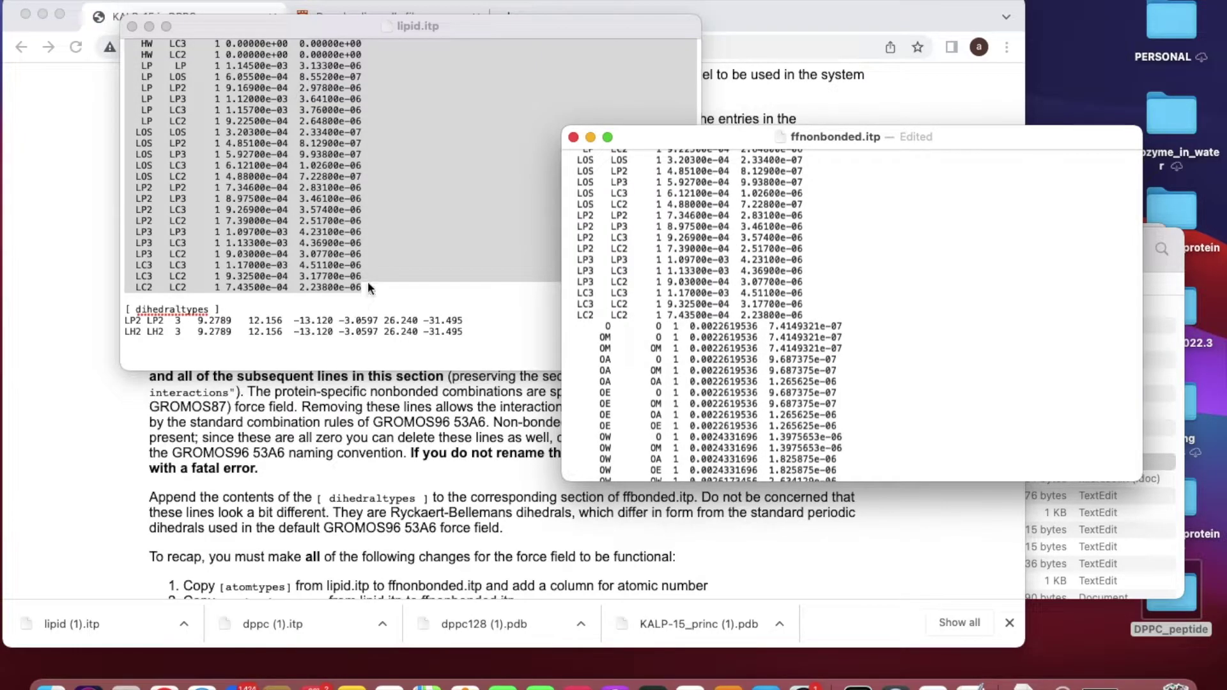
{"action": "left_click", "coordinate": [272, 438]}
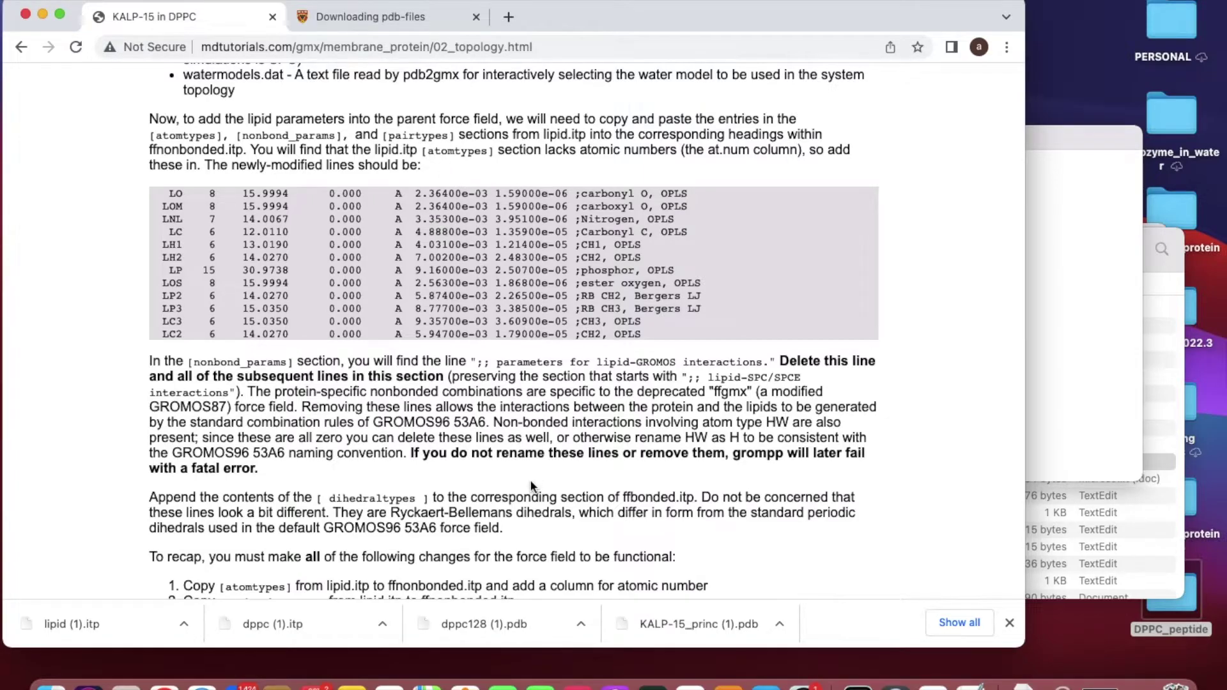
- Scroll the tutorial to recap items 5 and 6, then bring ffnonbonded.itp back in front
{"action": "scroll", "coordinate": [530, 479], "scroll_direction": "down", "scroll_amount": 2}
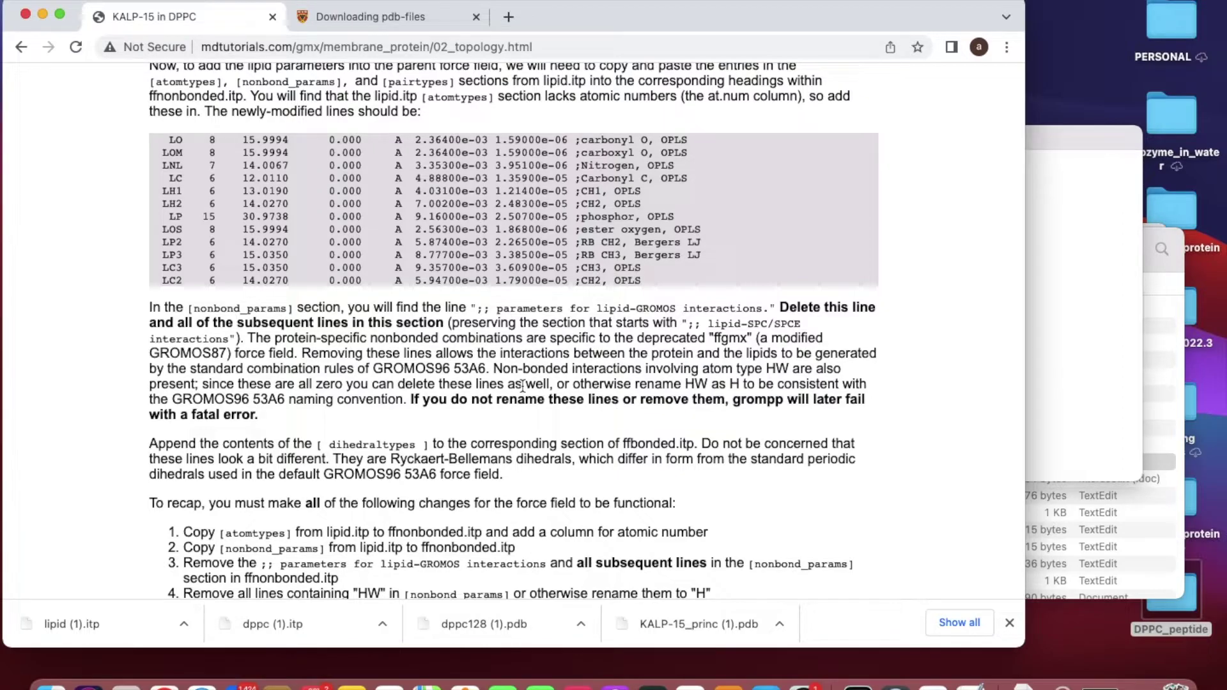
{"action": "scroll", "coordinate": [523, 386], "scroll_direction": "down", "scroll_amount": 3}
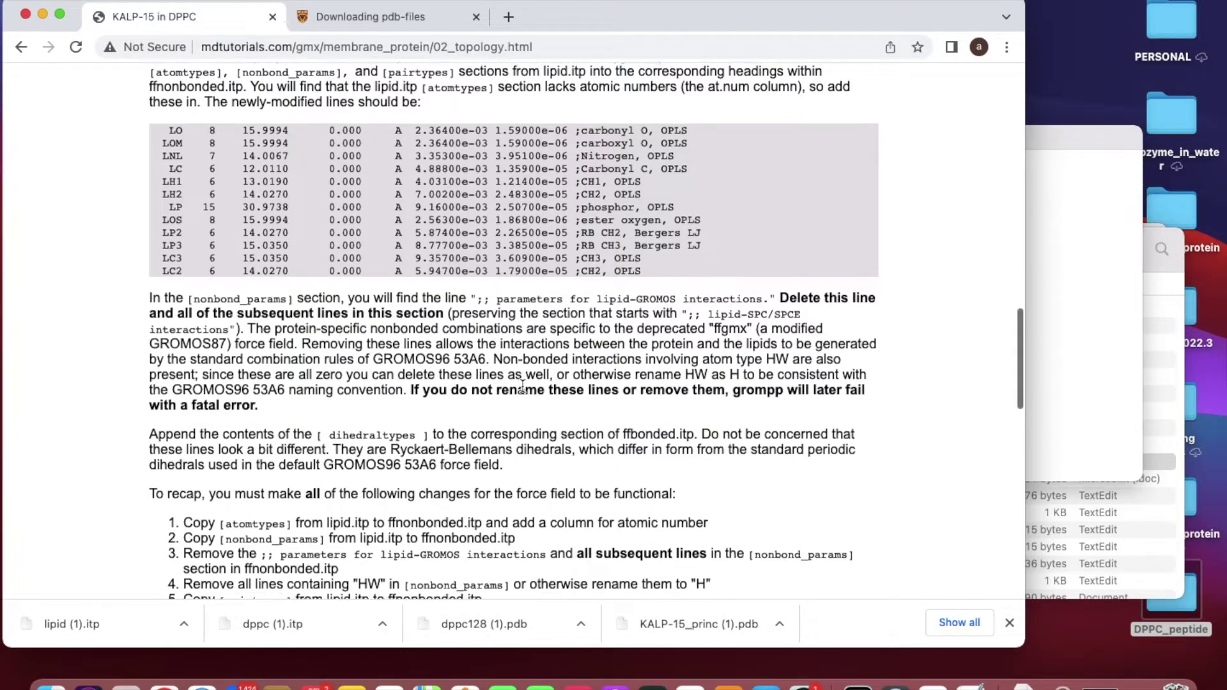
{"action": "scroll", "coordinate": [523, 386], "scroll_direction": "down", "scroll_amount": 1}
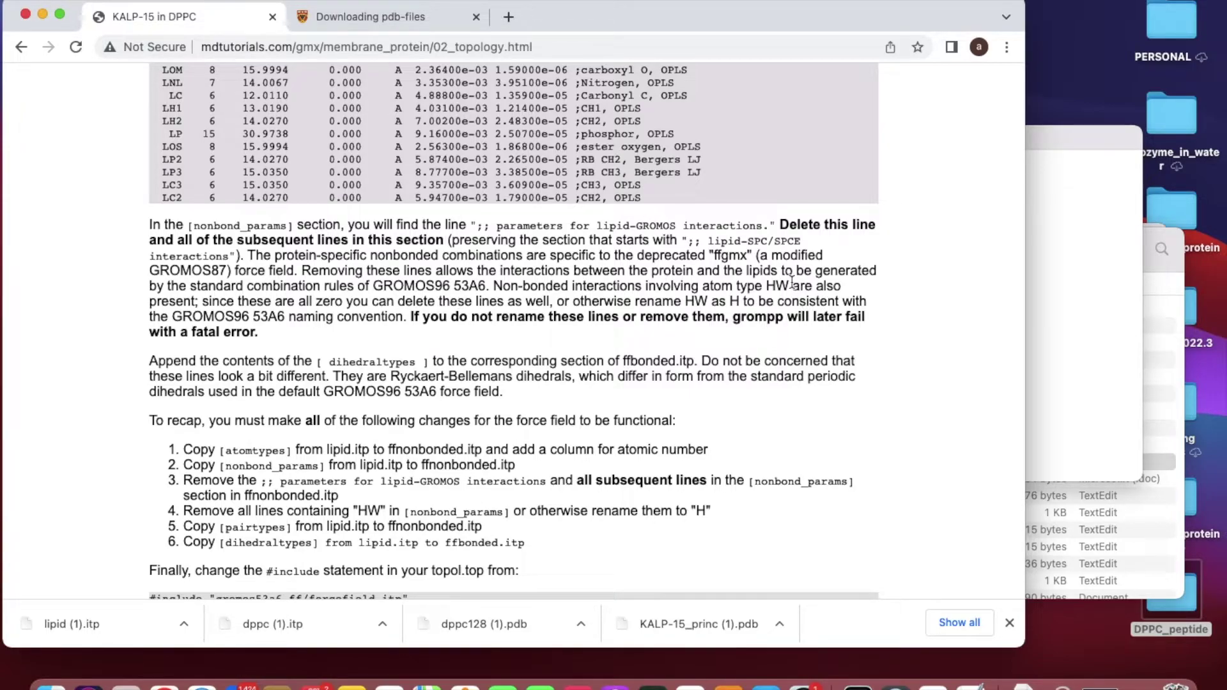
{"action": "left_click", "coordinate": [1065, 355]}
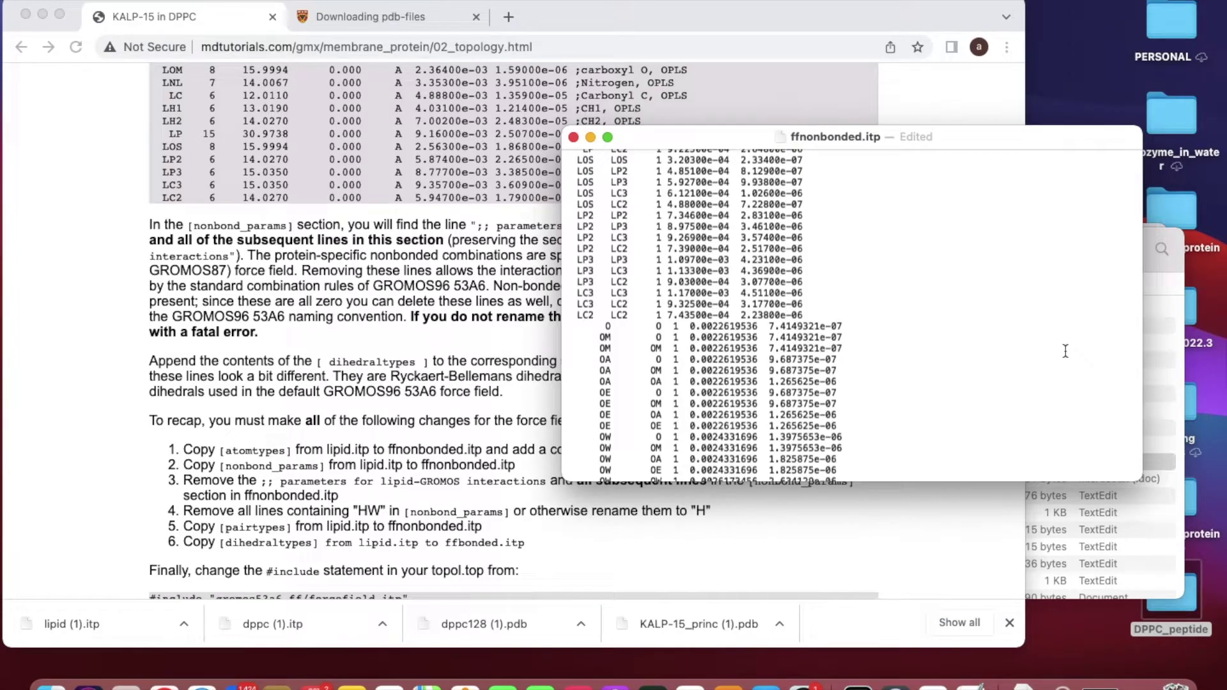
- Make ffnonbonded.itp full screen and search it for HW entries
{"action": "scroll", "coordinate": [1065, 351], "scroll_direction": "up", "scroll_amount": 5}
{"action": "left_click", "coordinate": [607, 136]}
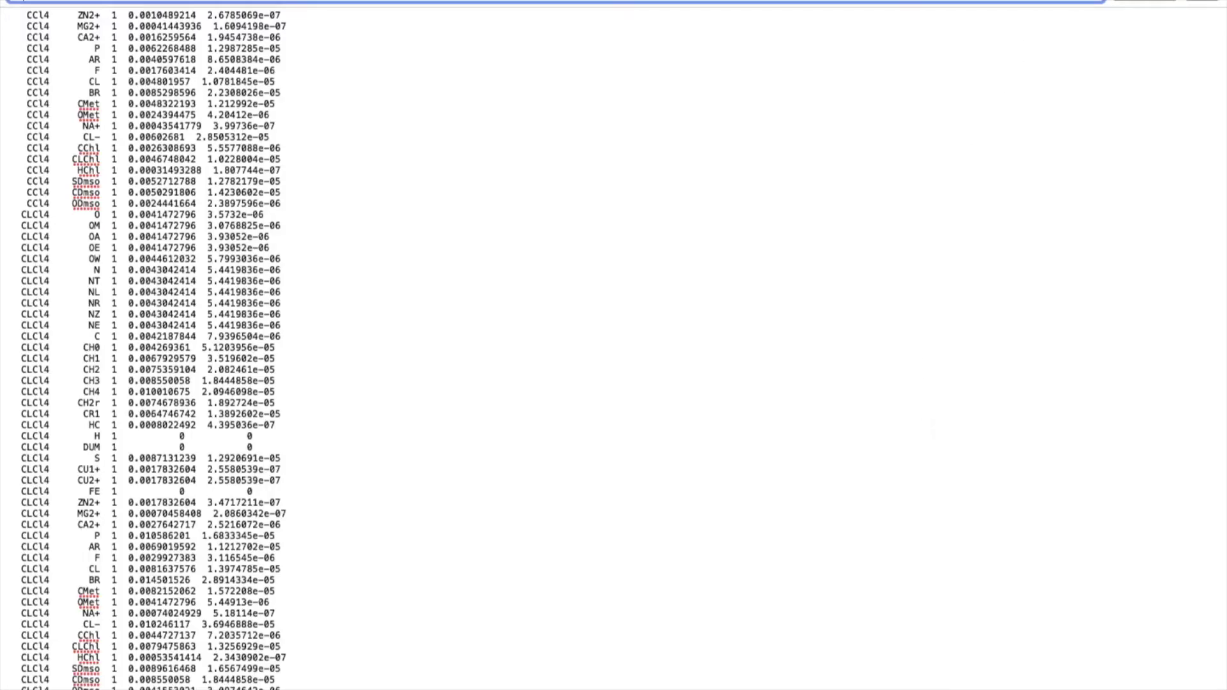
{"action": "left_click", "coordinate": [275, 425]}
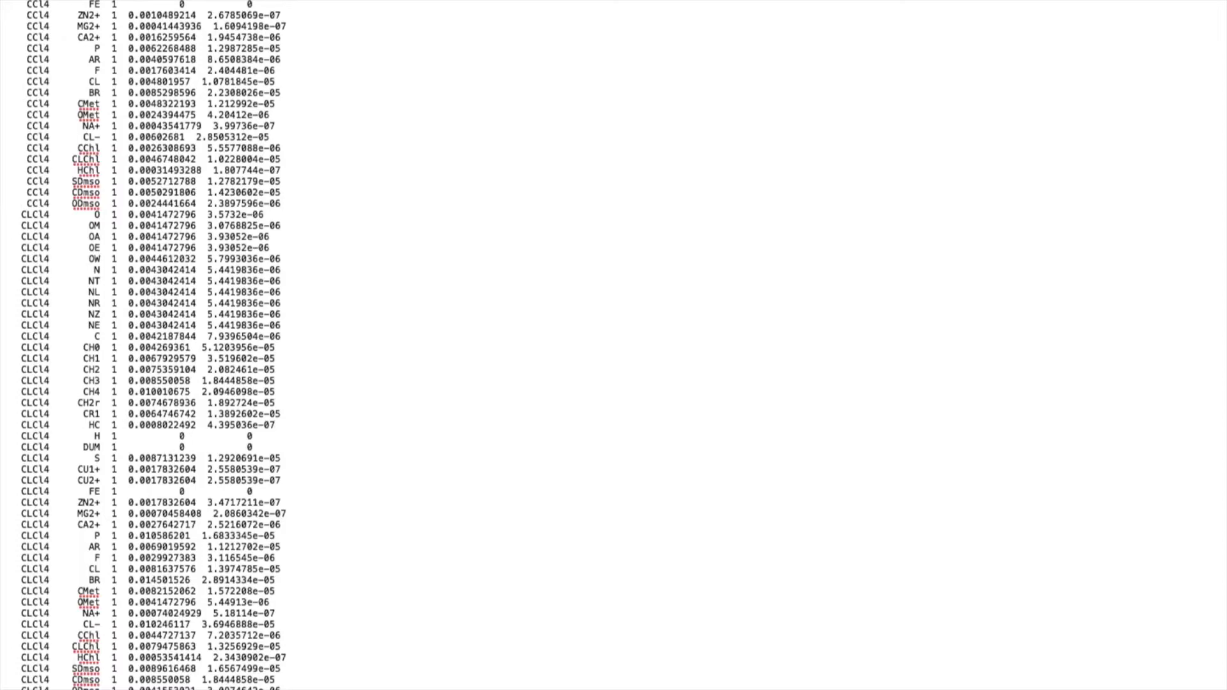
- Save ffnonbonded.itp via File > Save and exit full screen
{"action": "left_click", "coordinate": [102, 7]}
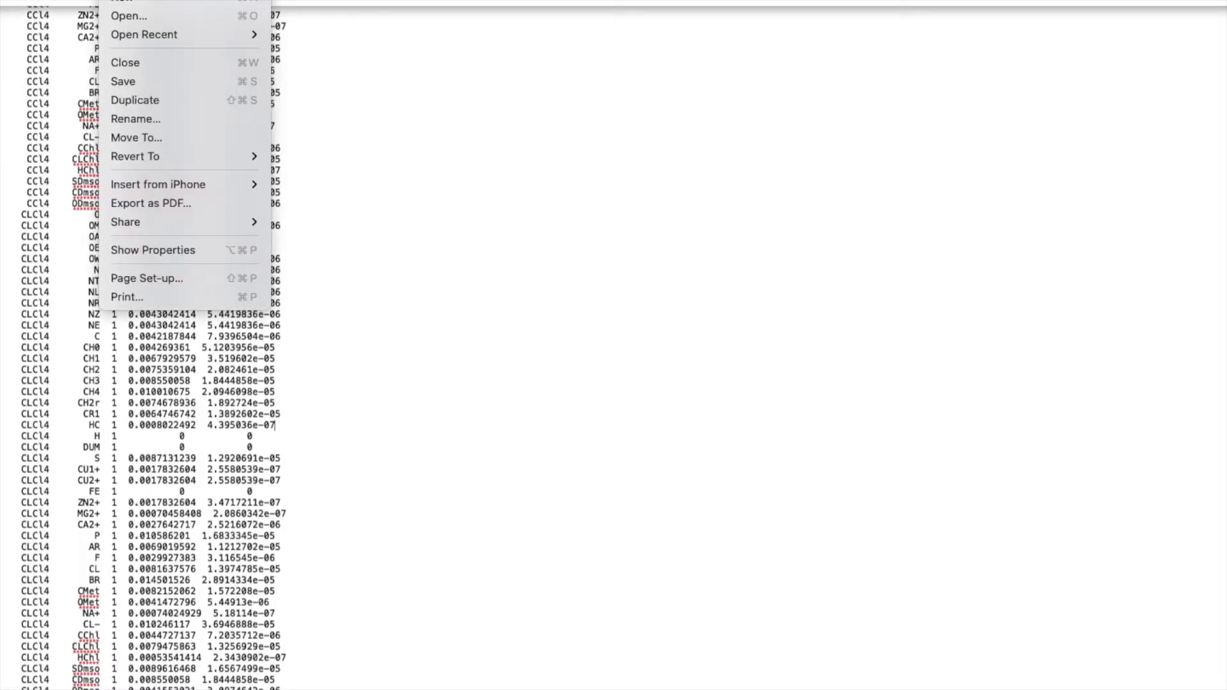
{"action": "left_click", "coordinate": [153, 82]}
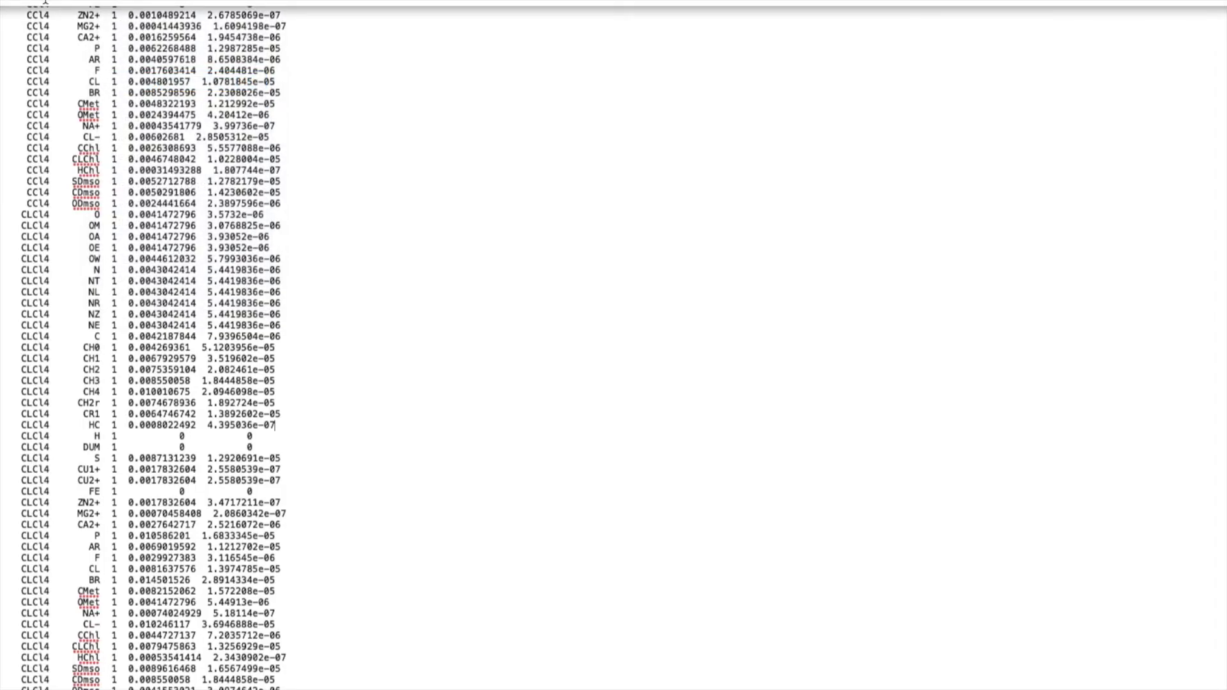
{"action": "key", "text": "ctrl+super+f"}
{"action": "left_click", "coordinate": [312, 490]}
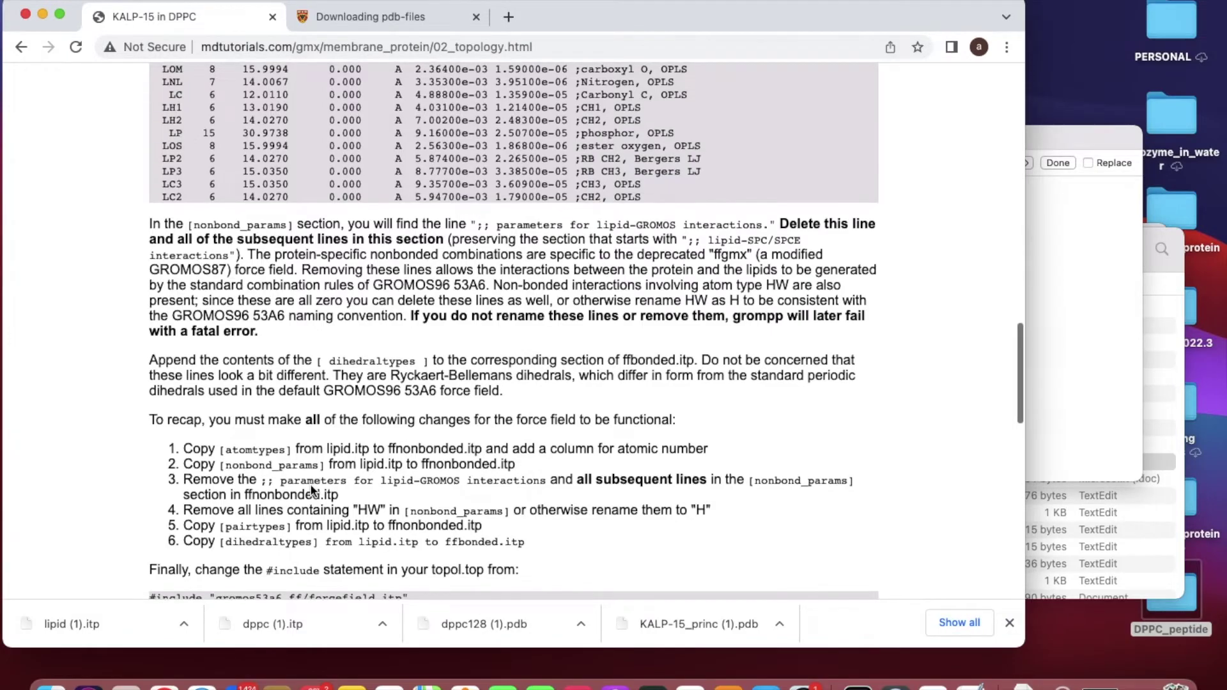
- Scroll the tutorial to the topol.top #include change and close ffnonbonded.itp
{"action": "scroll", "coordinate": [311, 489], "scroll_direction": "down", "scroll_amount": 3}
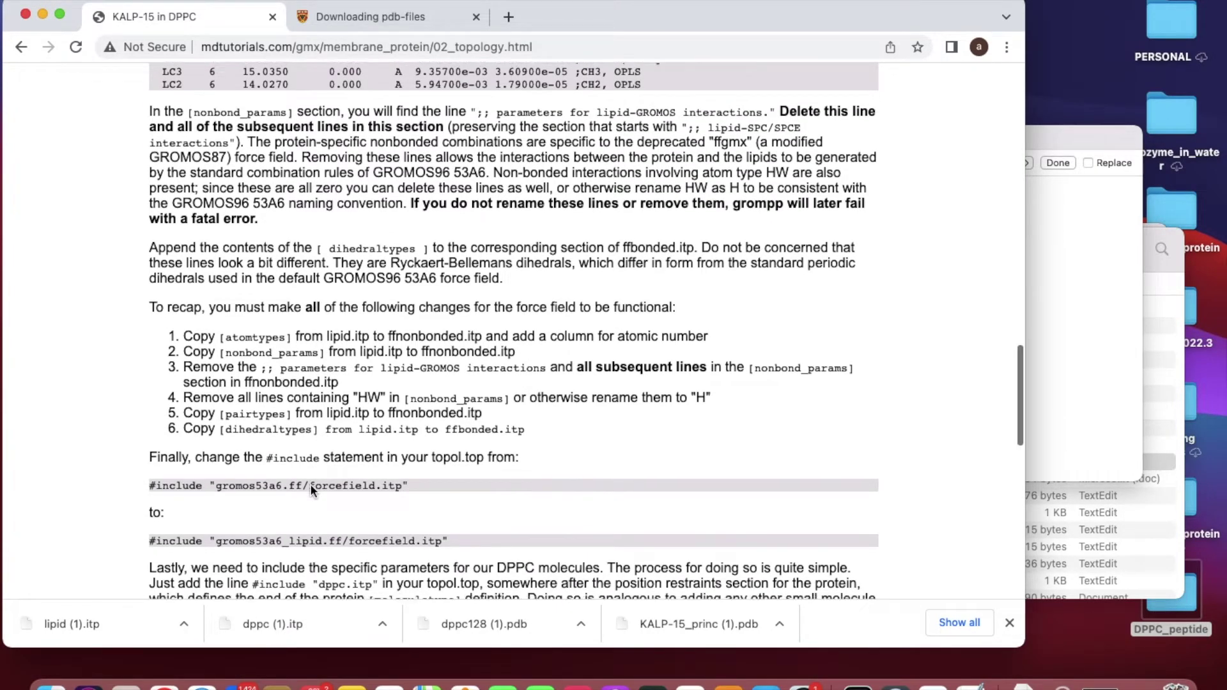
{"action": "scroll", "coordinate": [309, 484], "scroll_direction": "down", "scroll_amount": 1}
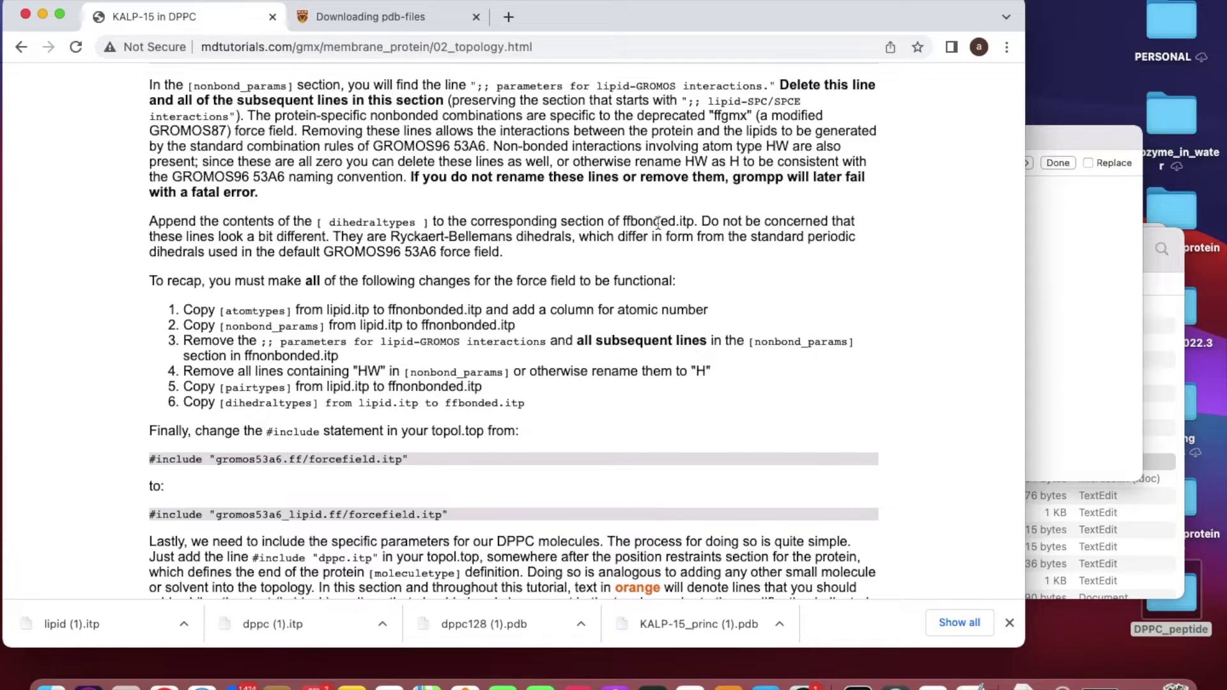
{"action": "left_click", "coordinate": [1069, 323]}
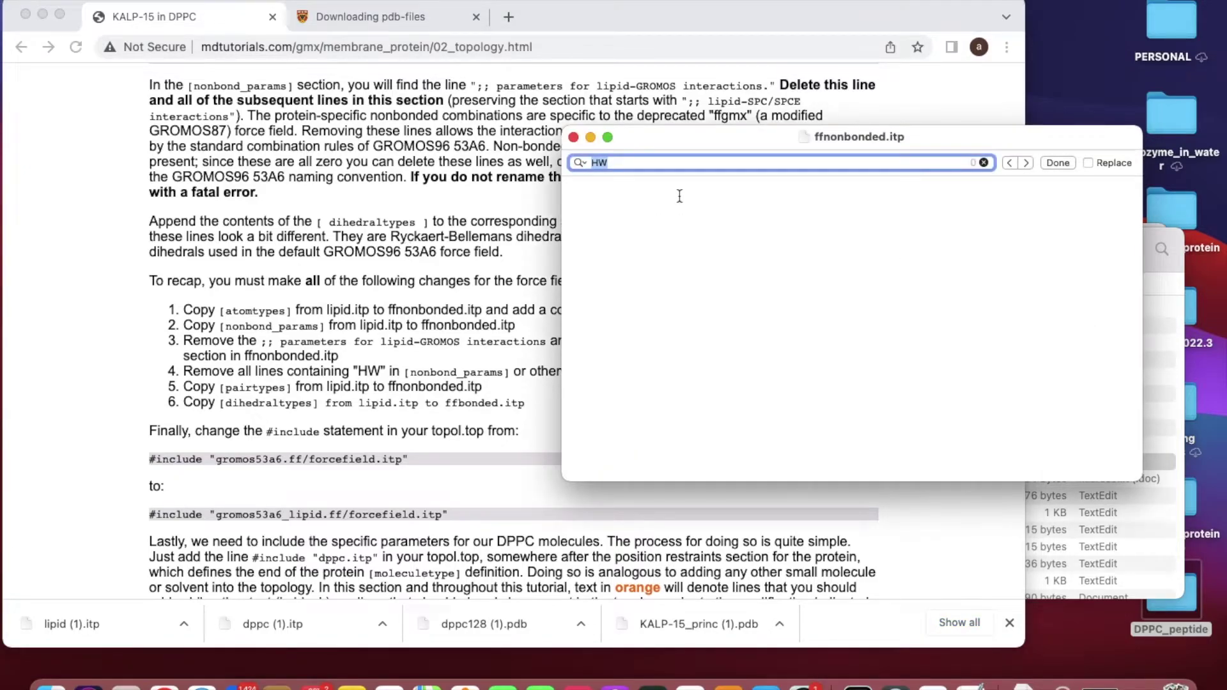
{"action": "left_click", "coordinate": [573, 137]}
- Copy the LP2 LP2 and LH2 LH2 dihedraltypes lines from lipid.itp
{"action": "left_click", "coordinate": [436, 312]}
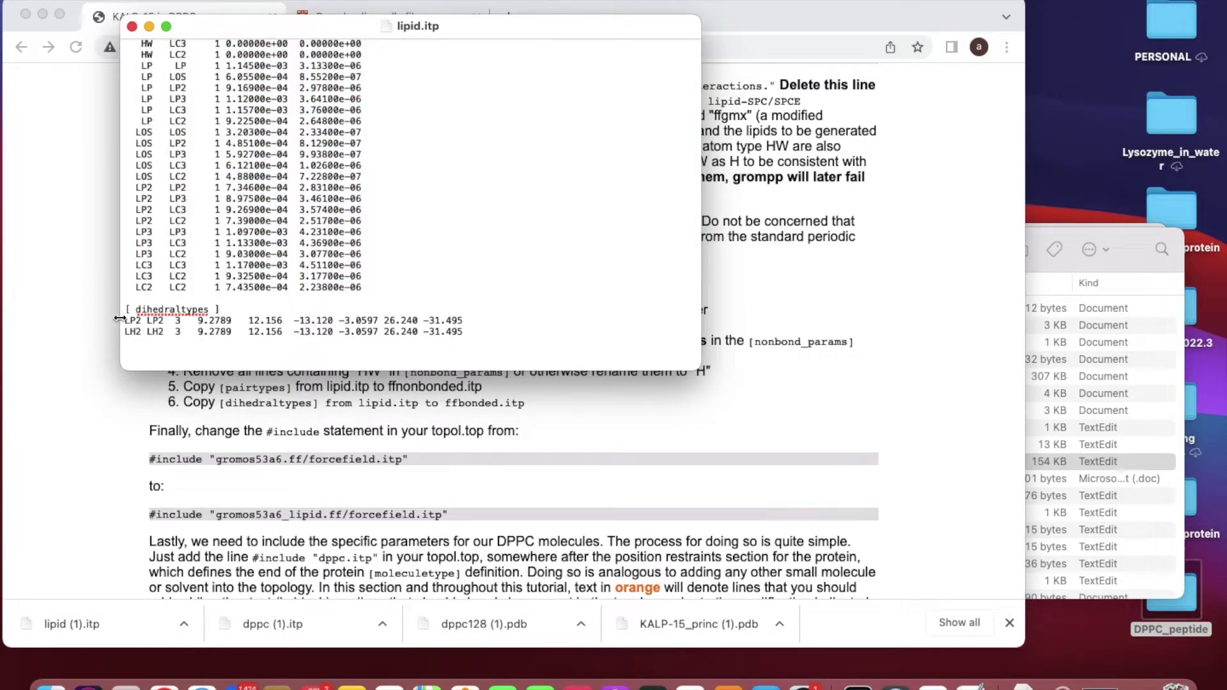
{"action": "left_click_drag", "start_coordinate": [125, 321], "coordinate": [506, 330]}
{"action": "key", "text": "cmd+c"}
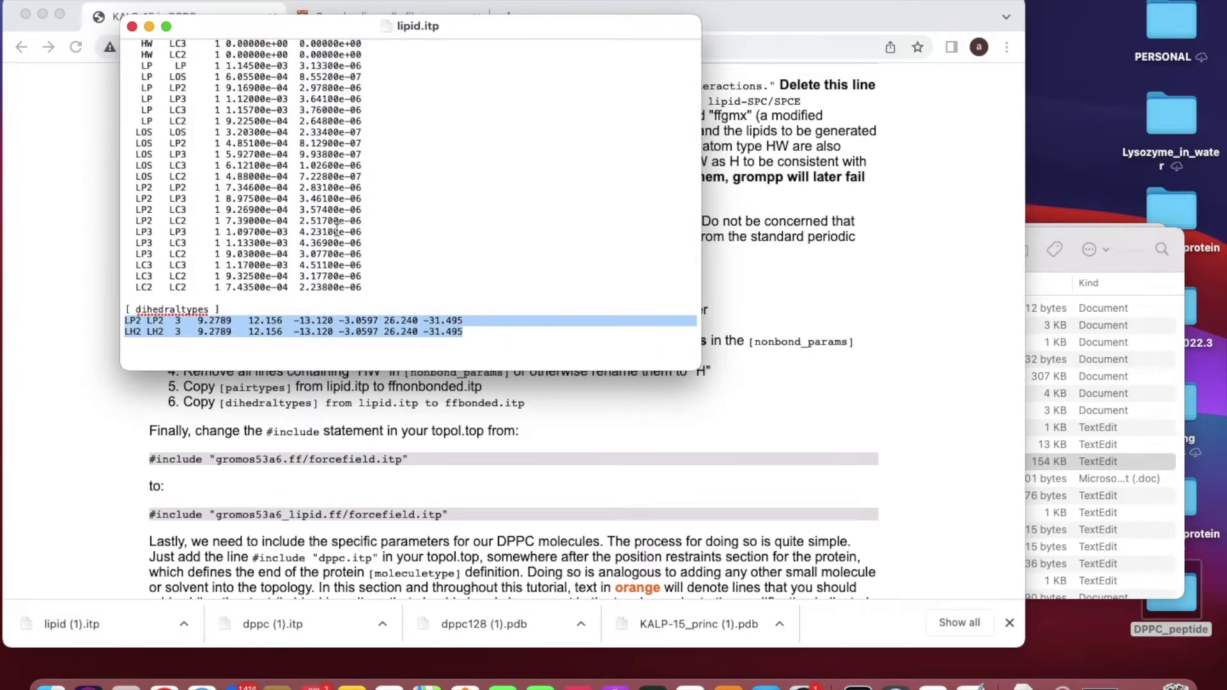
{"action": "left_click", "coordinate": [46, 164]}
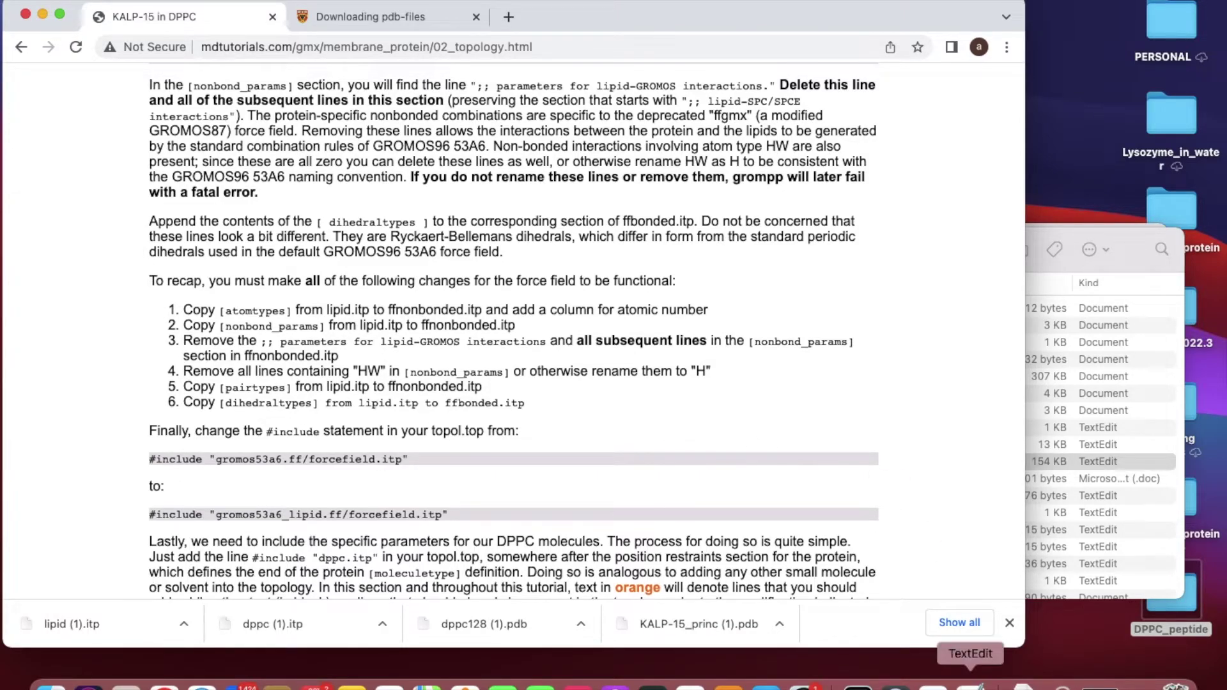
- Paste the two lipid dihedral lines after gd_26 in ffbonded.itp, then save and close it
{"action": "left_click", "coordinate": [1117, 524]}
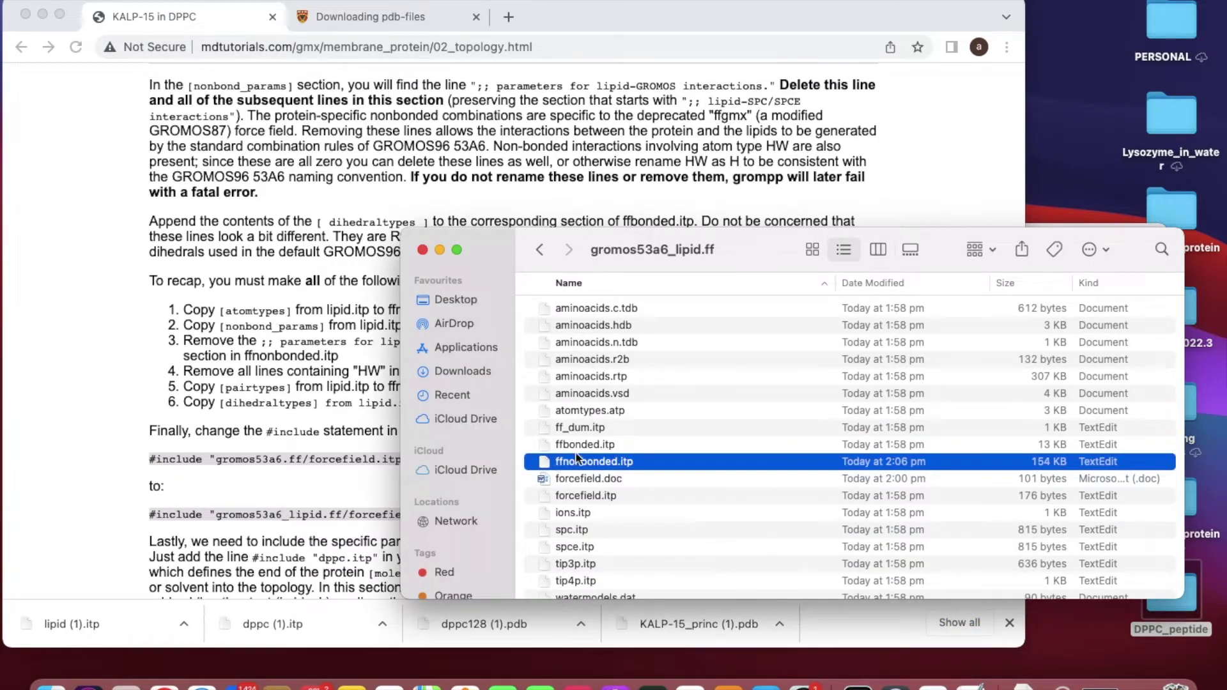
{"action": "double_click", "coordinate": [595, 443]}
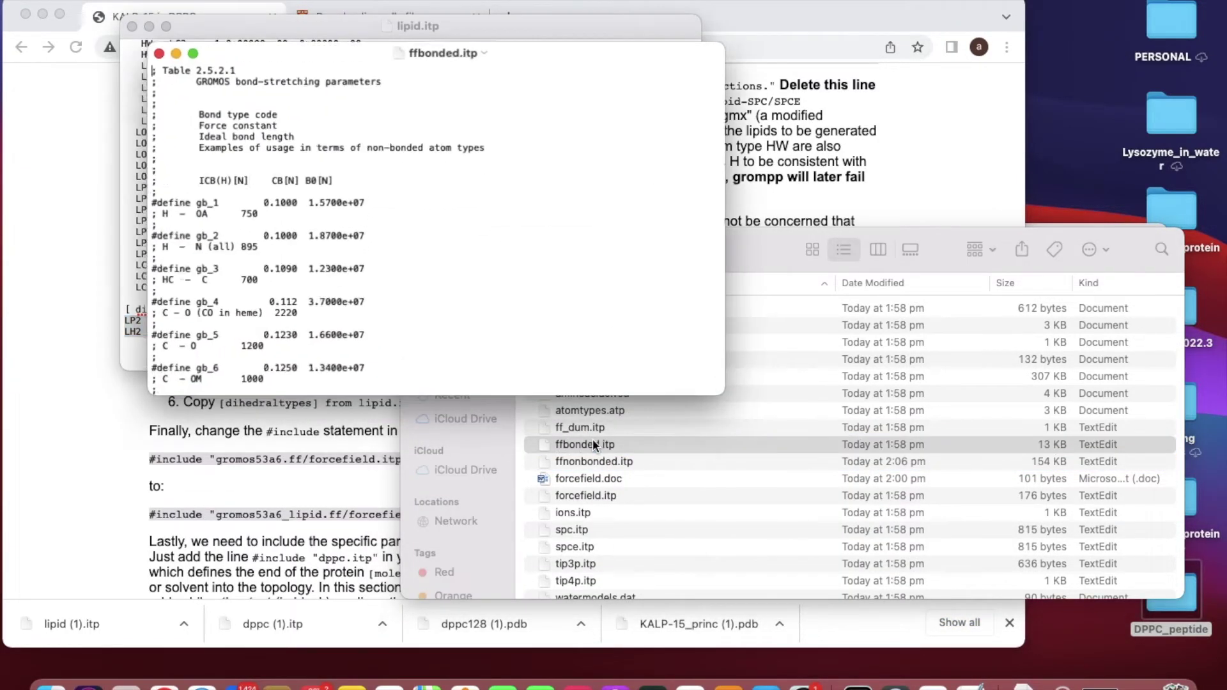
{"action": "scroll", "coordinate": [388, 320], "scroll_direction": "down", "scroll_amount": 20}
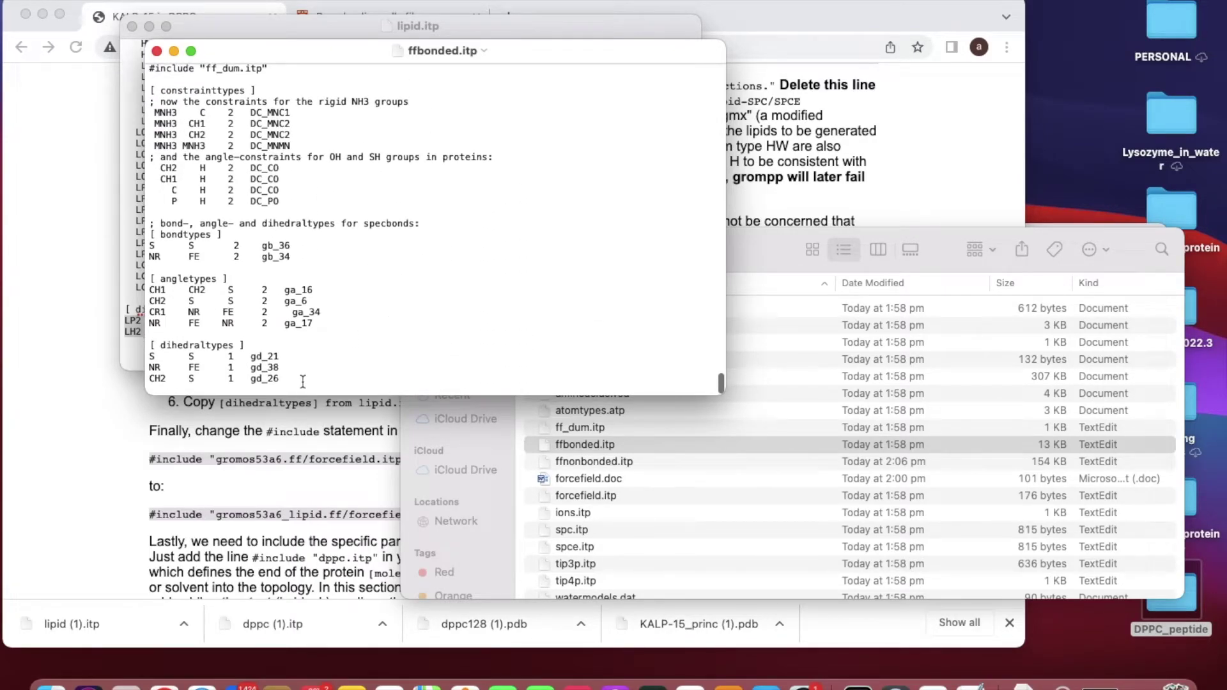
{"action": "left_click", "coordinate": [303, 382]}
{"action": "key", "text": "cmd+v"}
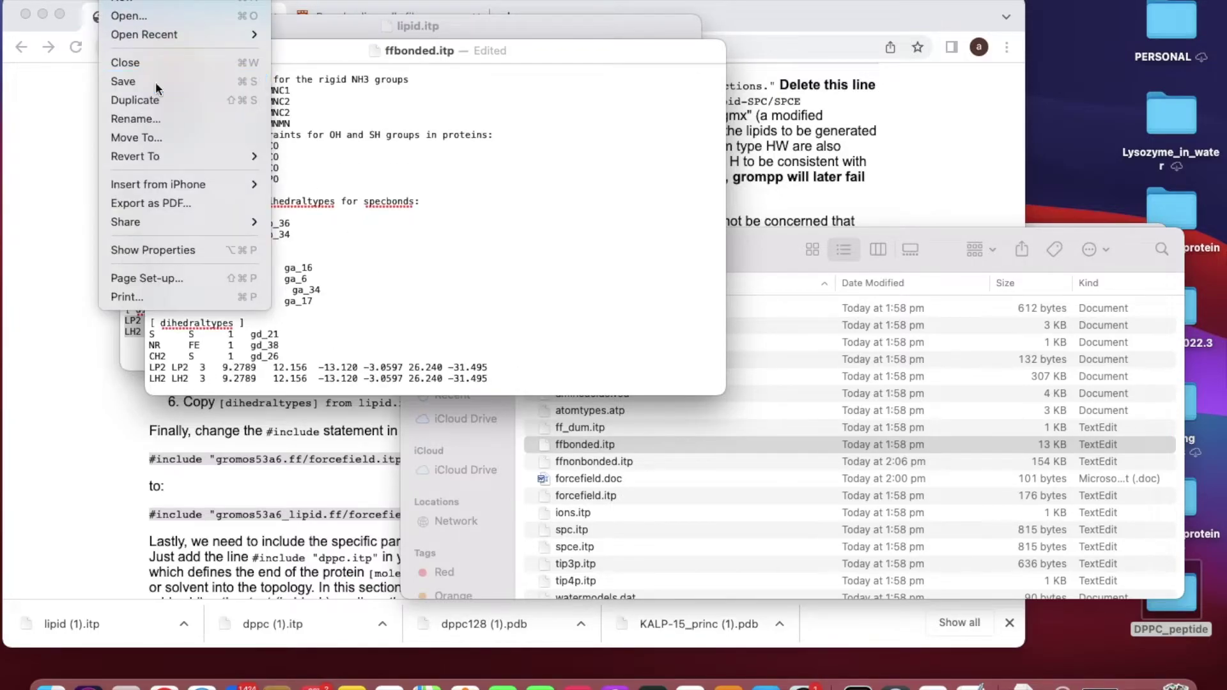
{"action": "left_click", "coordinate": [155, 82]}
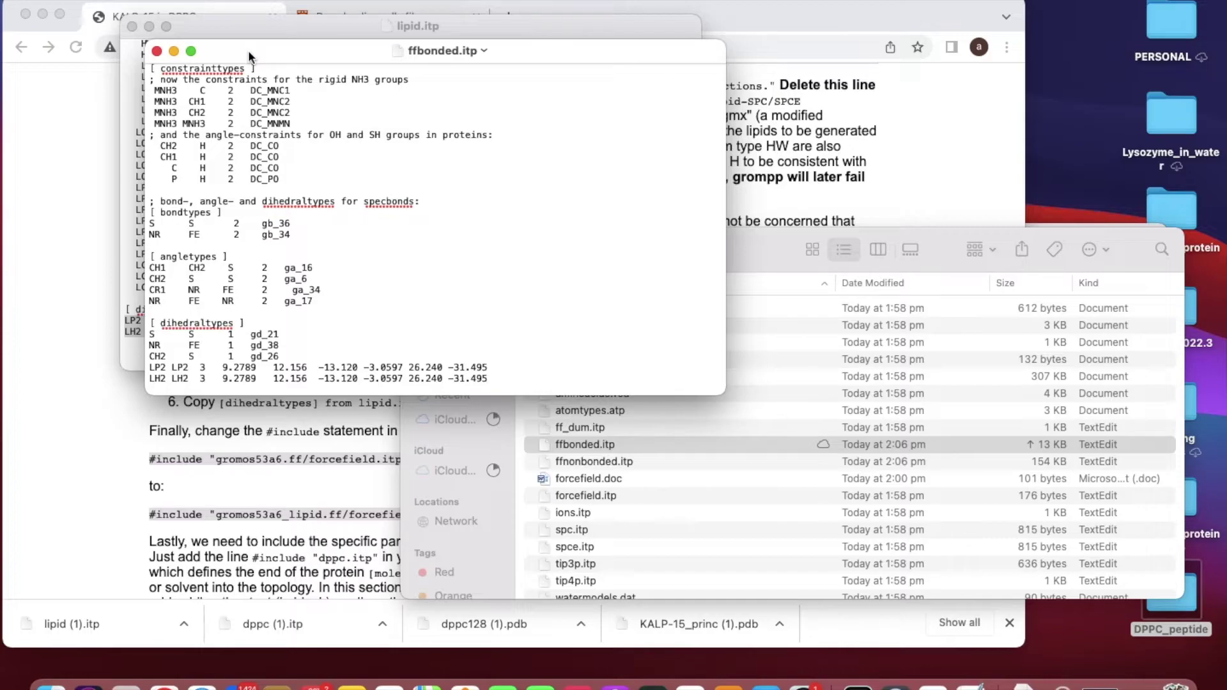
{"action": "left_click", "coordinate": [157, 51]}
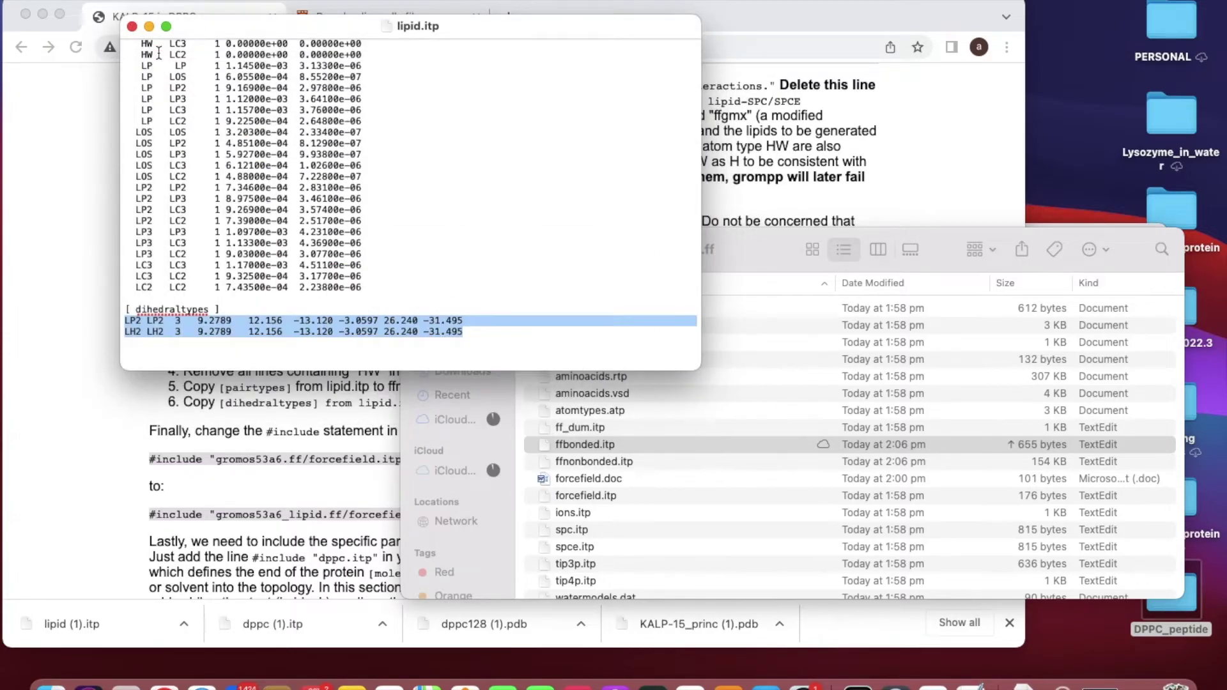
- Put lipid.itp away, return to the DPPC_peptide folder, and bring up topol.top's context menu
{"action": "left_click", "coordinate": [149, 26]}
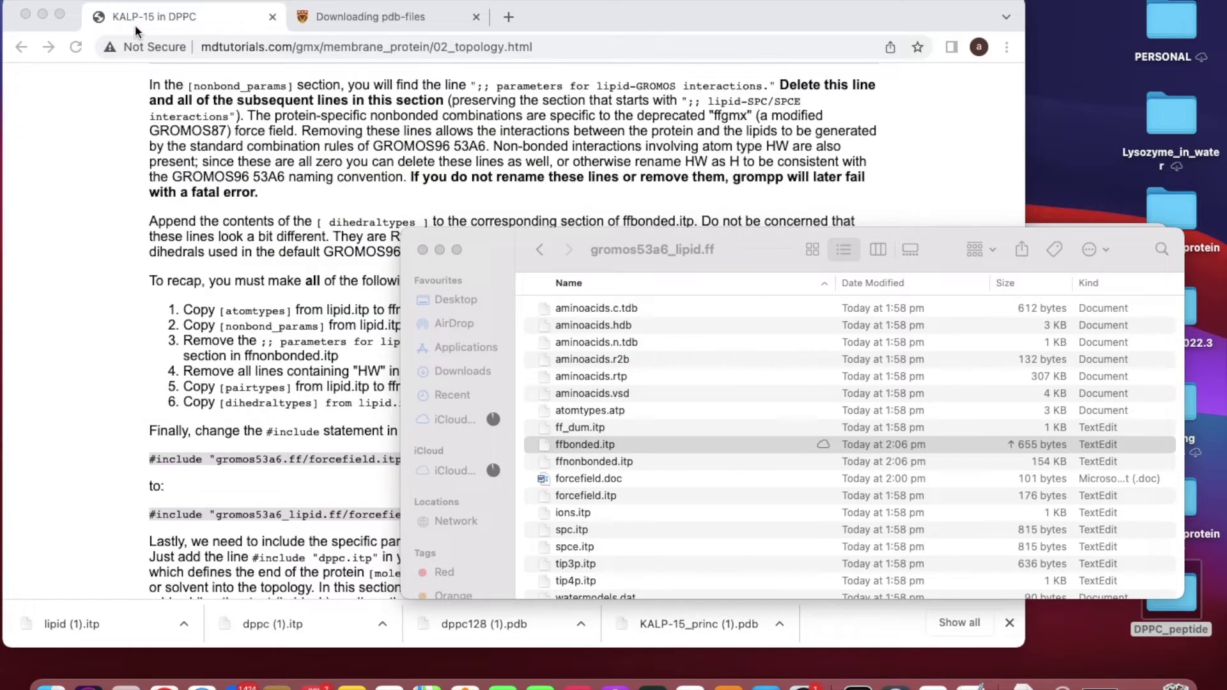
{"action": "left_click", "coordinate": [307, 511]}
{"action": "scroll", "coordinate": [306, 510], "scroll_direction": "down", "scroll_amount": 5}
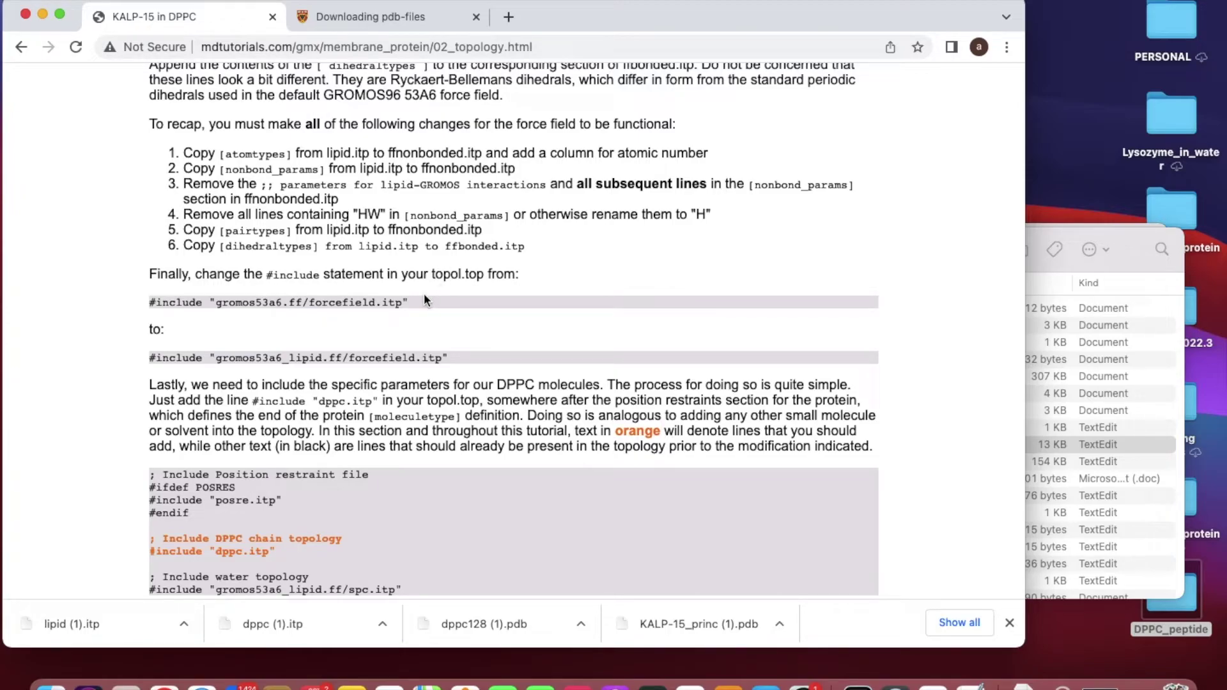
{"action": "left_click", "coordinate": [1052, 453]}
{"action": "left_click", "coordinate": [538, 250]}
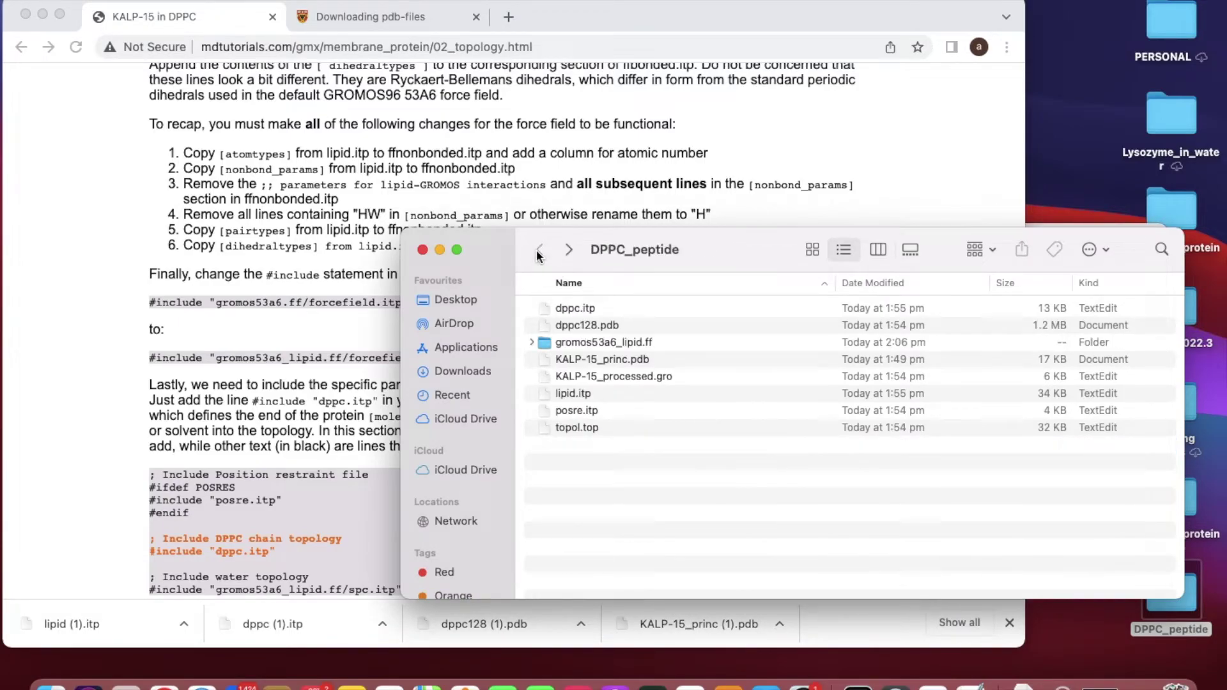
{"action": "left_click", "coordinate": [598, 428]}
{"action": "right_click", "coordinate": [593, 428]}
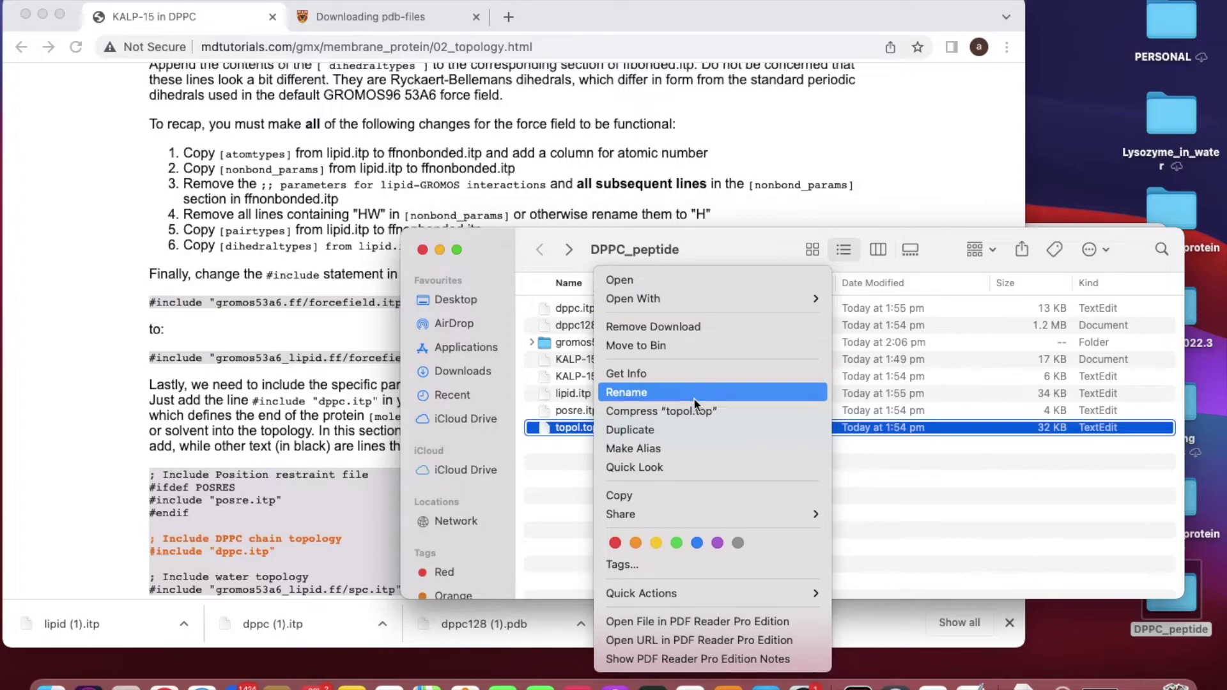
- Open topol.top in TextEdit and add the lipid suffix to the forcefield #include line
{"action": "mouse_move", "coordinate": [729, 297]}
{"action": "left_click", "coordinate": [871, 297]}
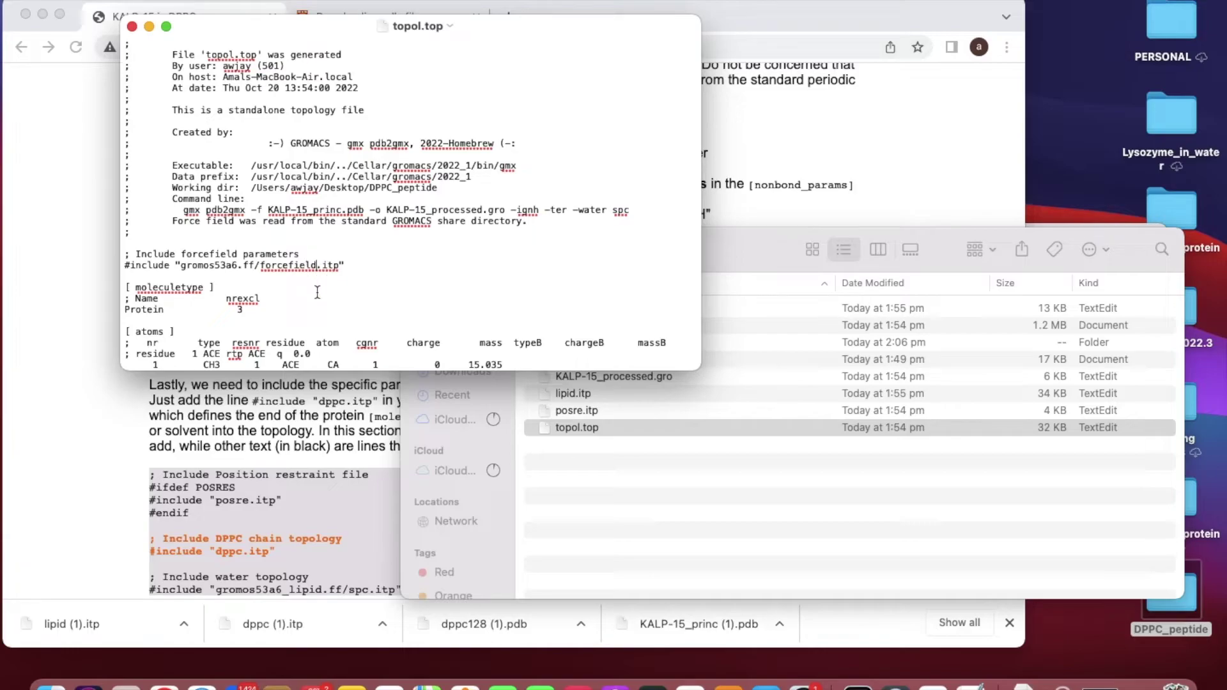
{"action": "type", "text": "_LIPI"}
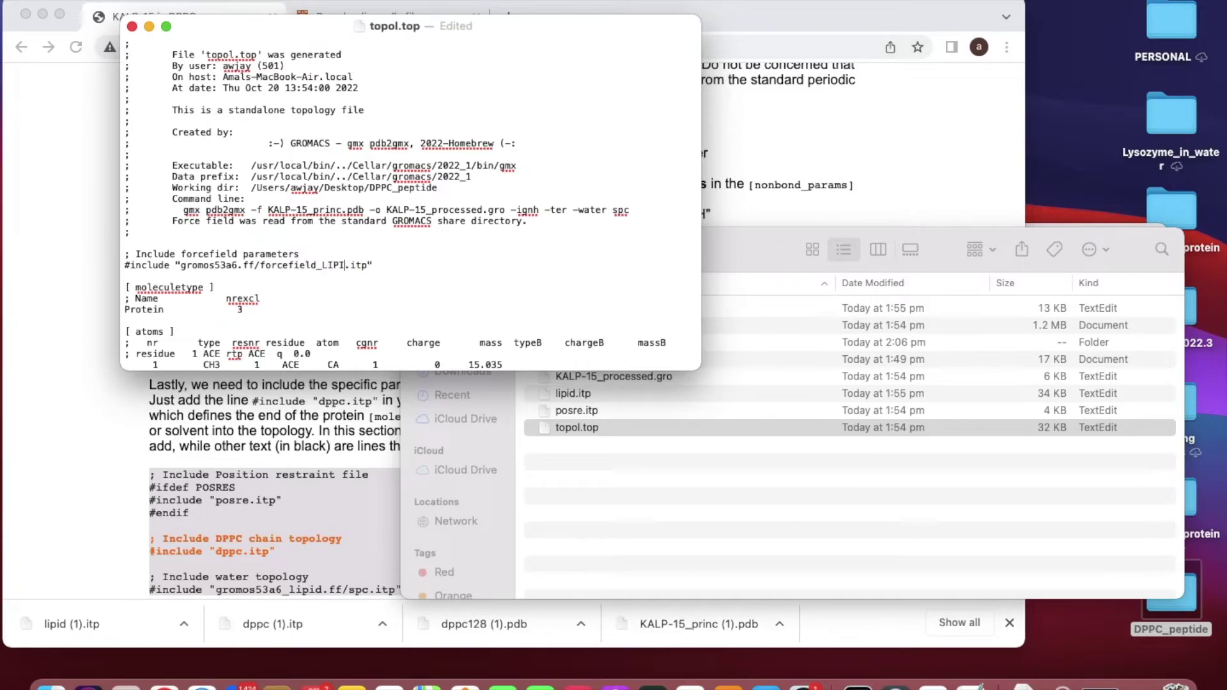
{"action": "type", "text": "D"}
{"action": "key", "text": "BackSpace"}
{"action": "key", "text": "BackSpace"}
{"action": "key", "text": "BackSpace"}
{"action": "key", "text": "BackSpace"}
{"action": "key", "text": "BackSpace"}
{"action": "type", "text": "lipid"}
- Add _lipid after gromos53a6.ff in the spc.itp and ions.itp include lines
{"action": "scroll", "coordinate": [363, 304], "scroll_direction": "down", "scroll_amount": 20}
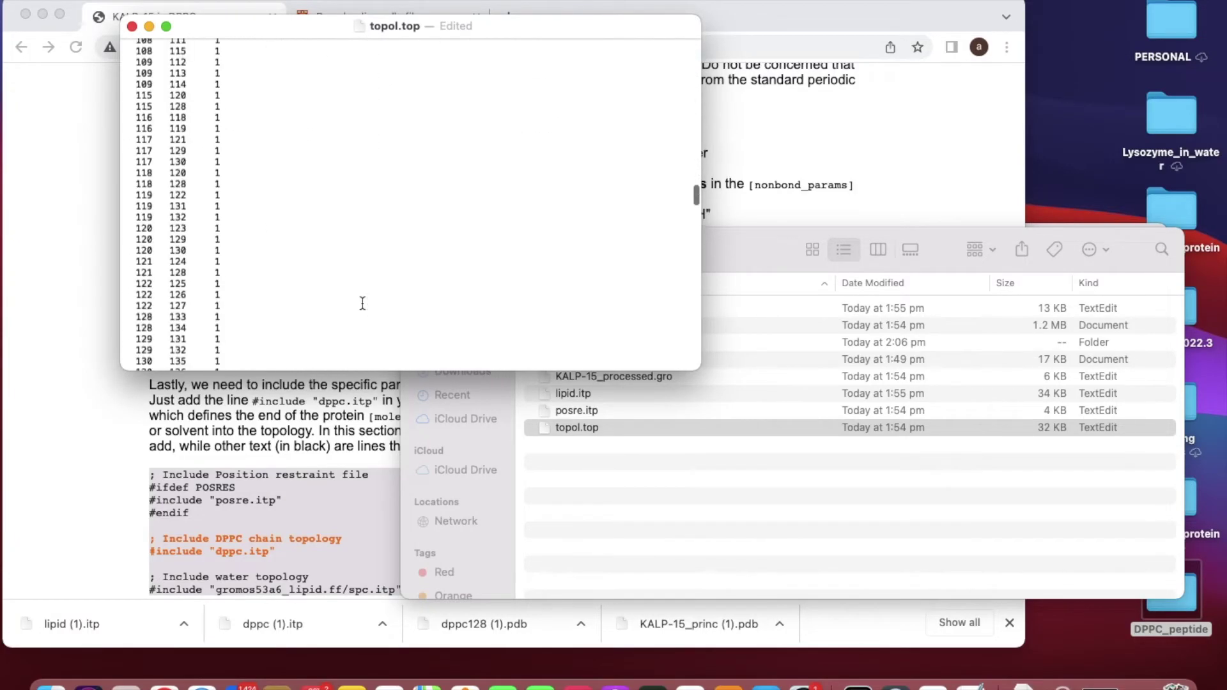
{"action": "scroll", "coordinate": [362, 303], "scroll_direction": "up", "scroll_amount": 3}
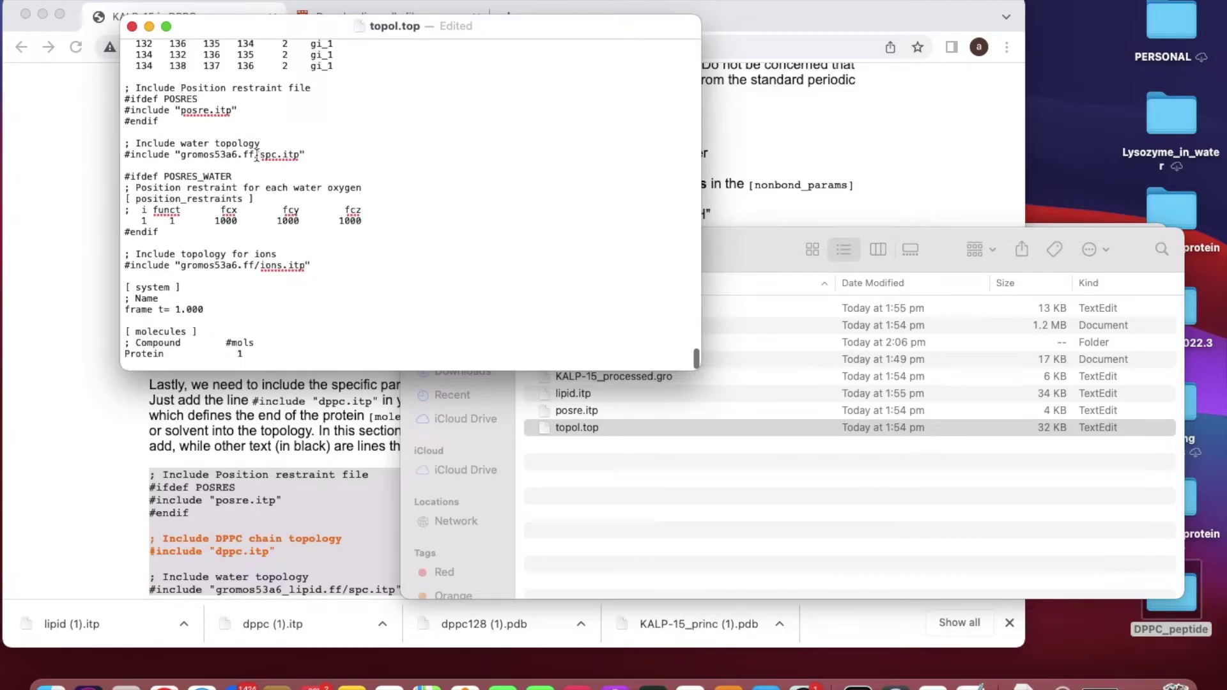
{"action": "left_click", "coordinate": [255, 155]}
{"action": "type", "text": "_lipid"}
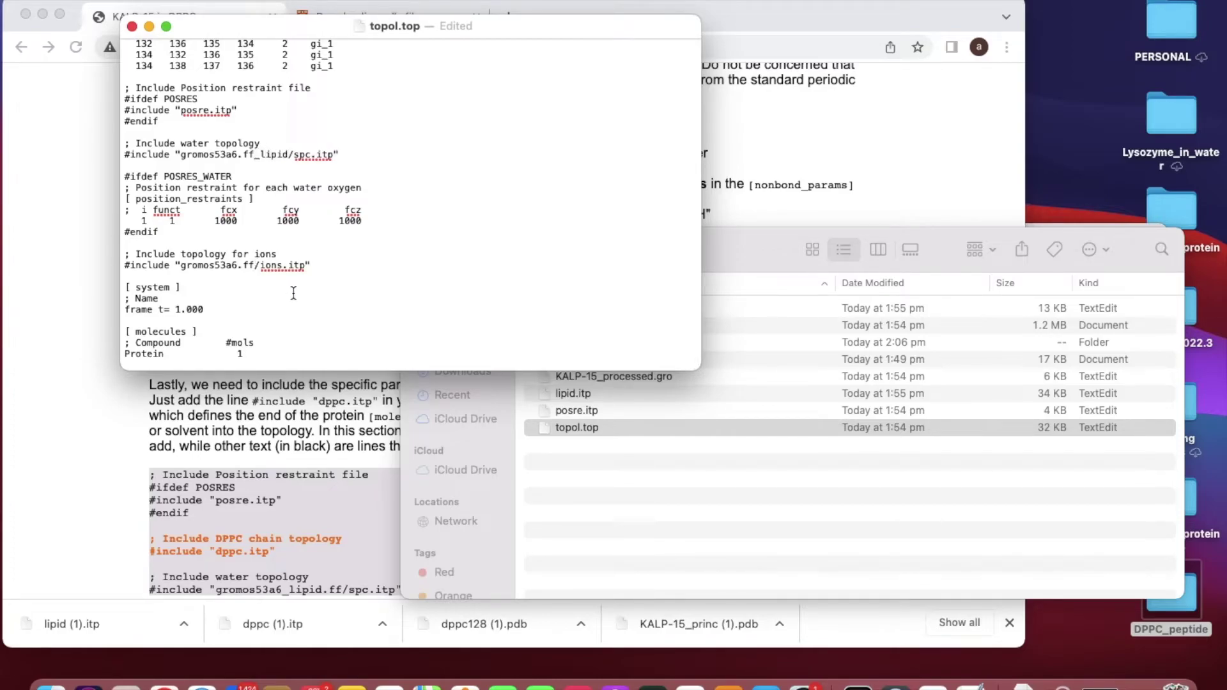
{"action": "type", "text": "_lipid"}
{"action": "left_click", "coordinate": [400, 280]}
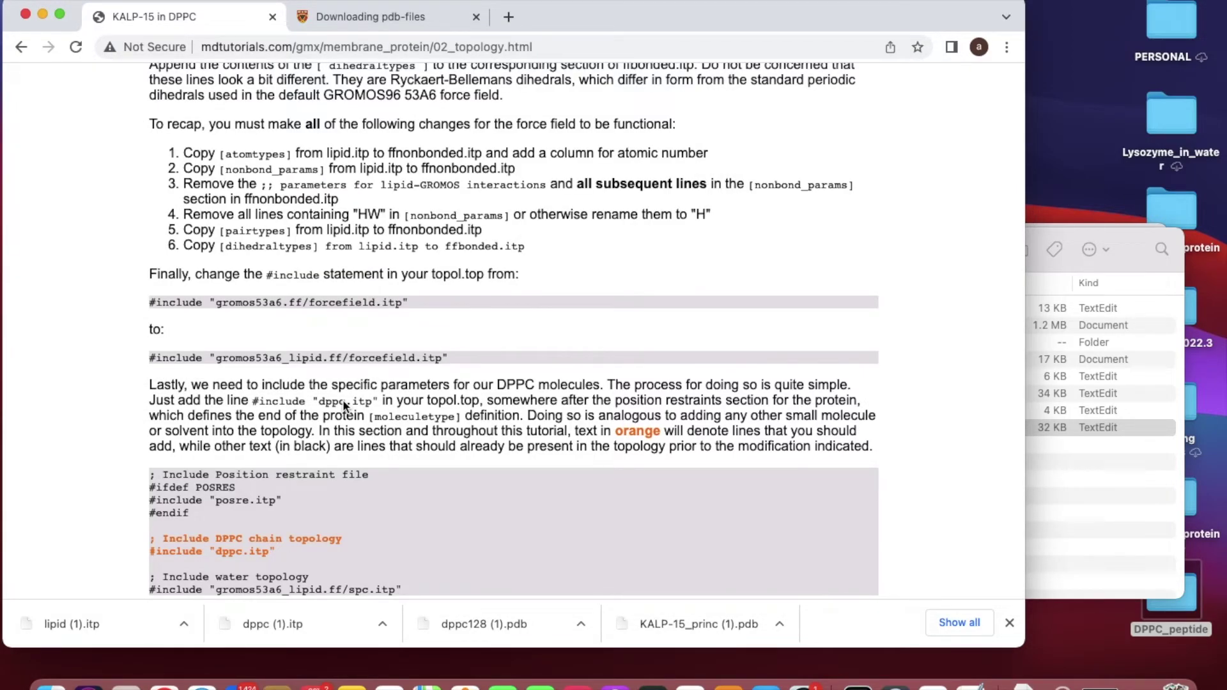
- Select the tutorial's '; Include DPPC chain topology' comment and #include "dppc.itp" lines
{"action": "scroll", "coordinate": [343, 400], "scroll_direction": "down", "scroll_amount": 2}
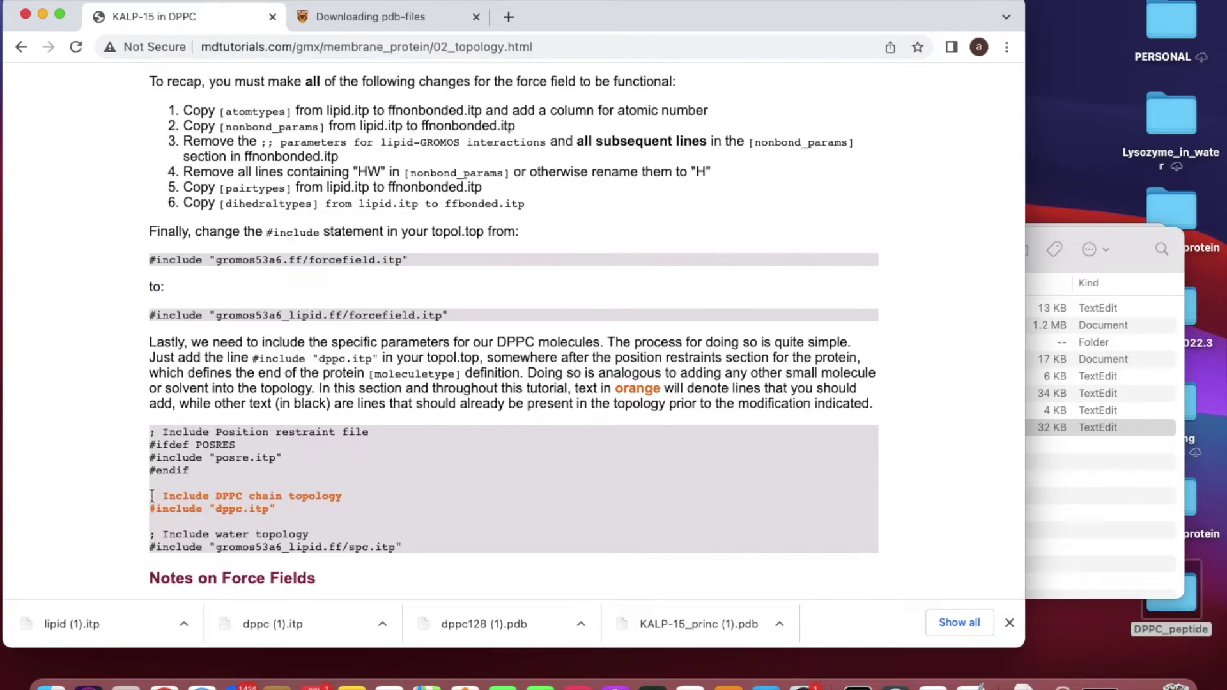
{"action": "left_click_drag", "start_coordinate": [155, 493], "coordinate": [276, 513]}
{"action": "key", "text": "super+c"}
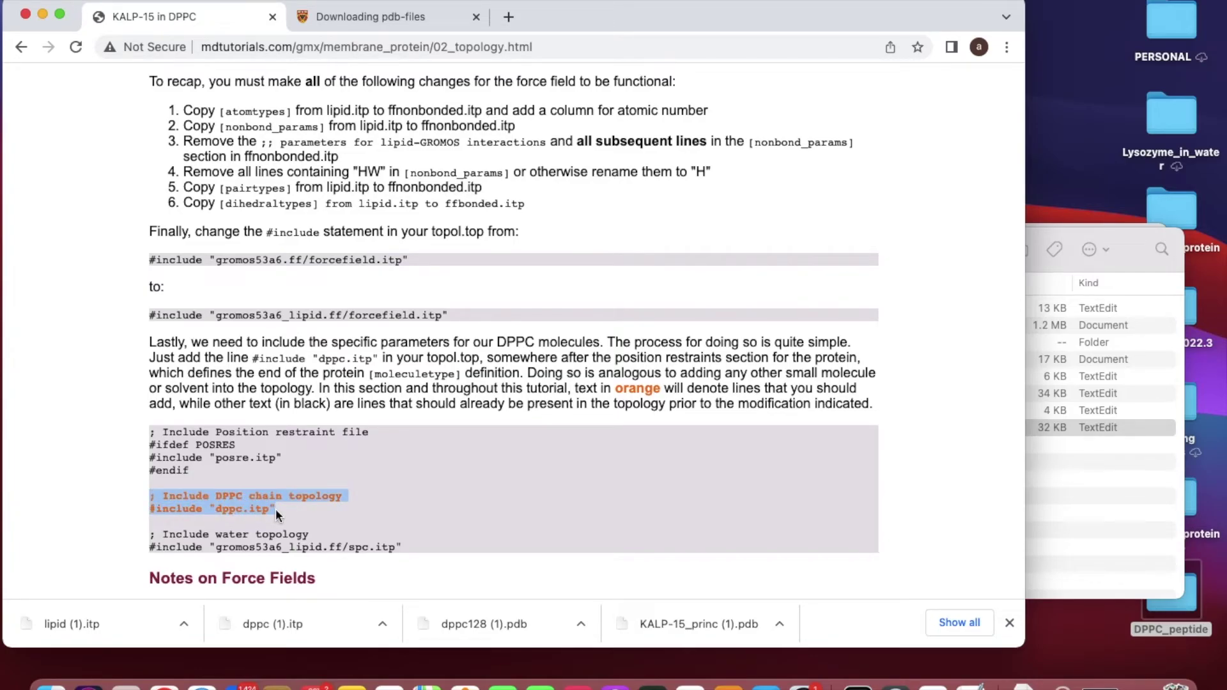
- Paste the DPPC chain topology #include "dppc.itp" lines after topol.top's position-restraint #endif, then close it
{"action": "left_click", "coordinate": [1123, 499]}
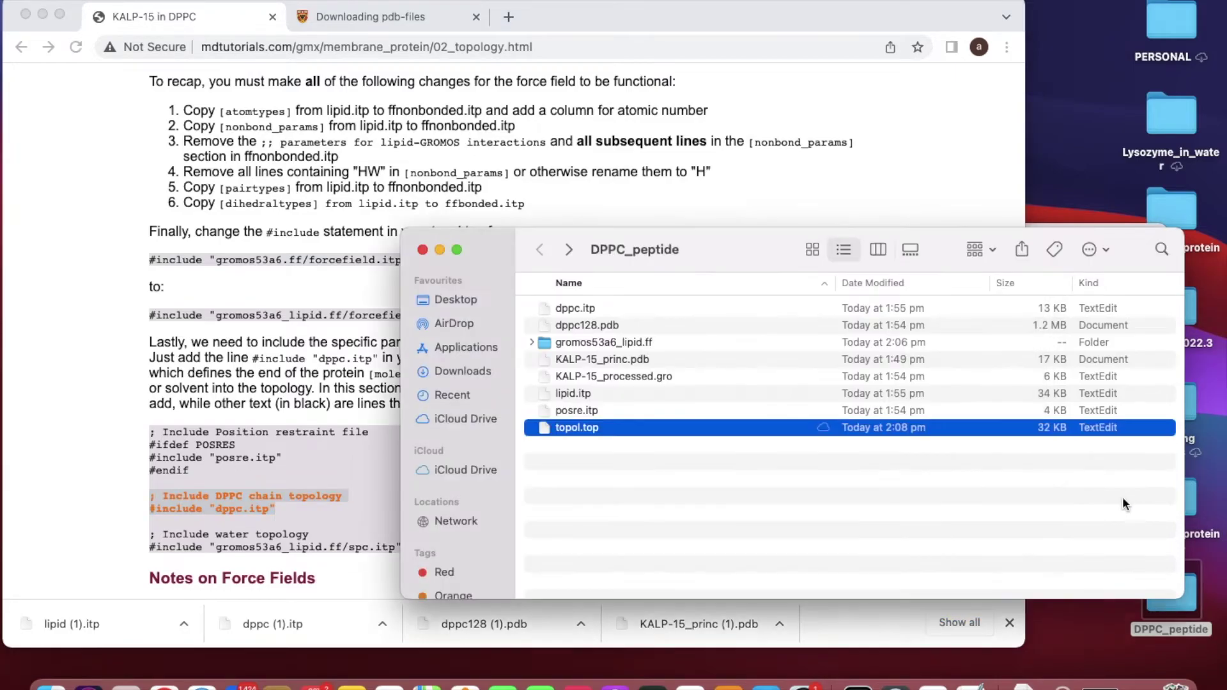
{"action": "double_click", "coordinate": [577, 428]}
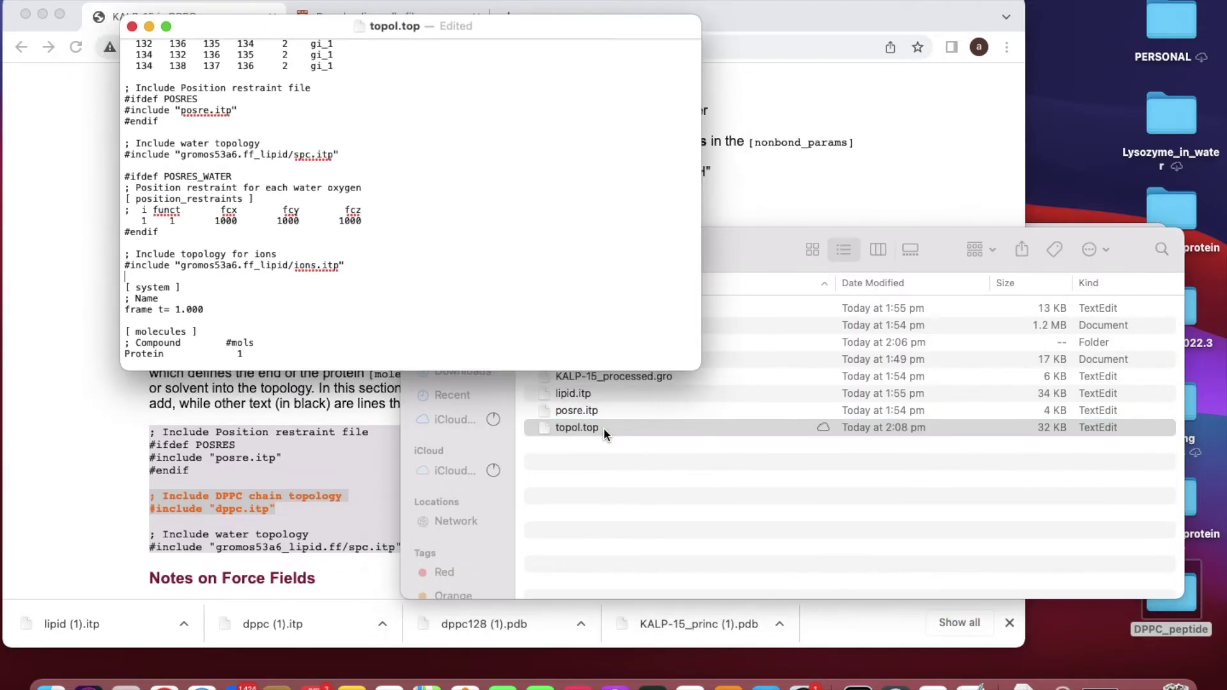
{"action": "left_click", "coordinate": [167, 121]}
{"action": "key", "text": "Return"}
{"action": "key", "text": "super+v"}
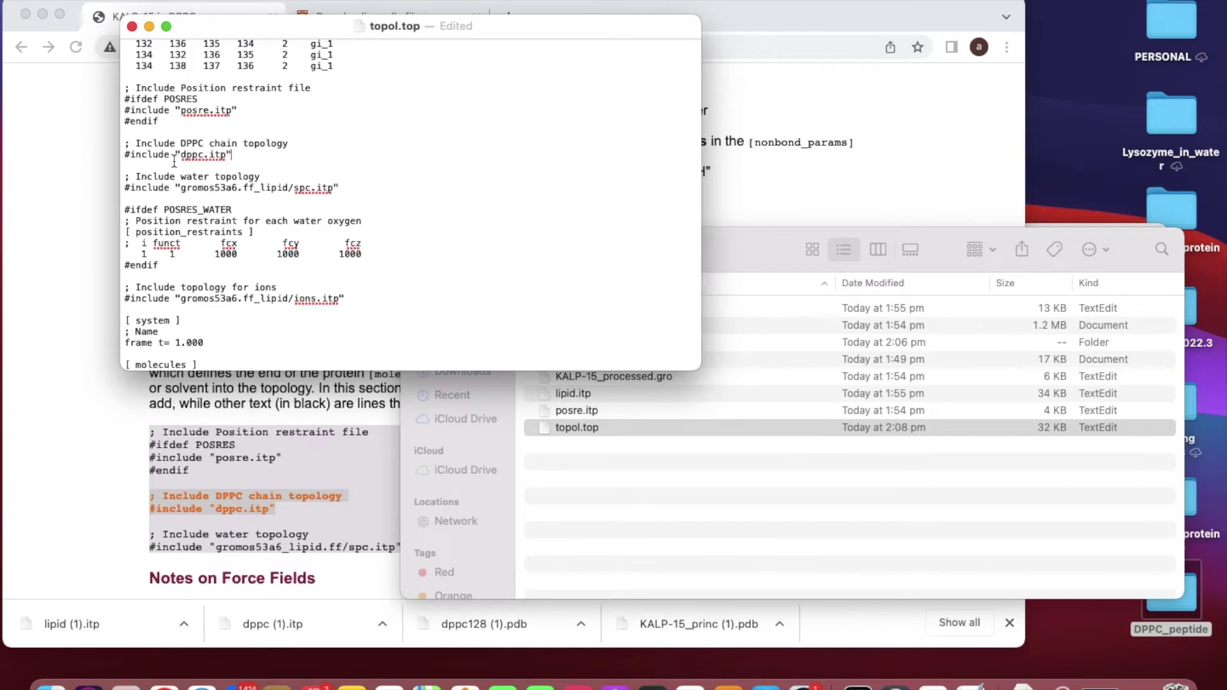
{"action": "left_click", "coordinate": [658, 556]}
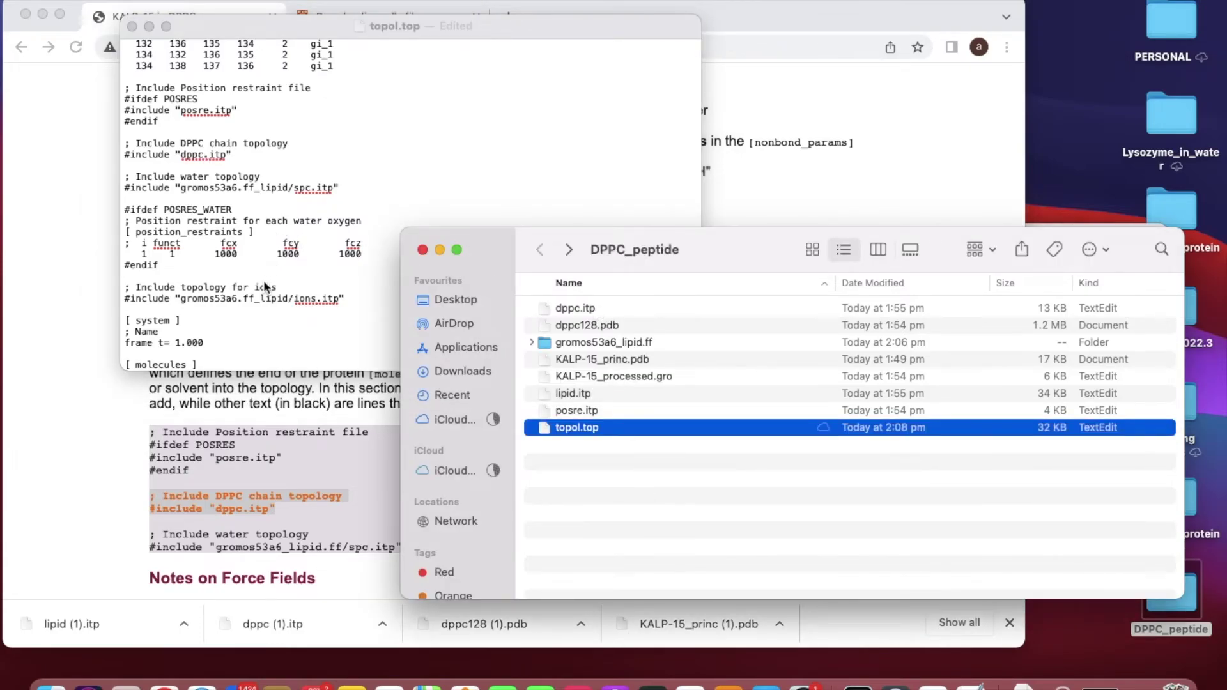
{"action": "left_click", "coordinate": [255, 310]}
{"action": "scroll", "coordinate": [255, 310], "scroll_direction": "down", "scroll_amount": 2}
{"action": "scroll", "coordinate": [255, 310], "scroll_direction": "up", "scroll_amount": 1}
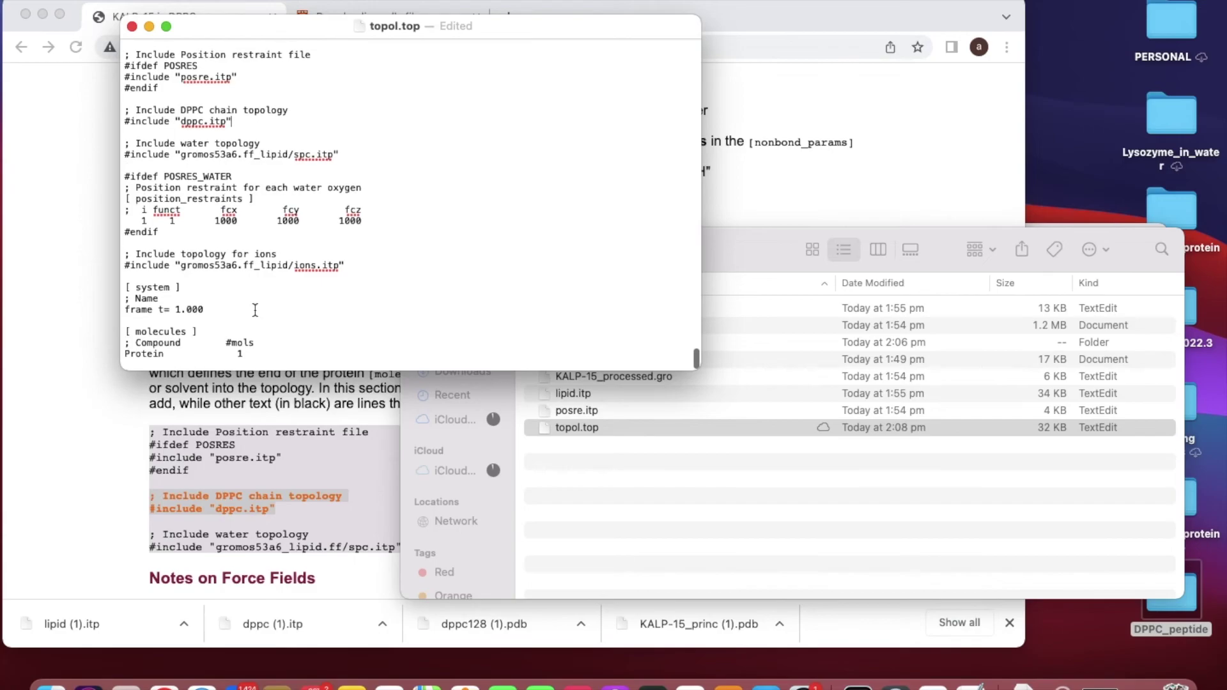
{"action": "left_click", "coordinate": [132, 26]}
- Open dppc.itp to look through its contents, then close it
{"action": "double_click", "coordinate": [623, 304]}
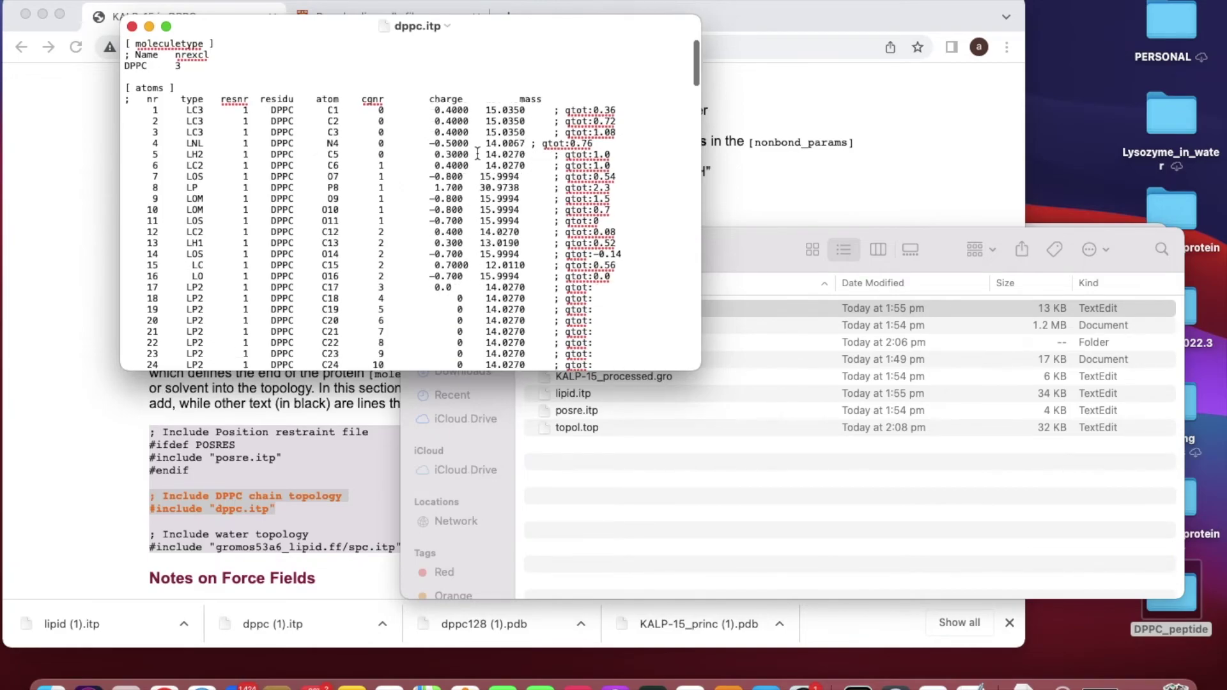
{"action": "scroll", "coordinate": [478, 153], "scroll_direction": "down", "scroll_amount": 20}
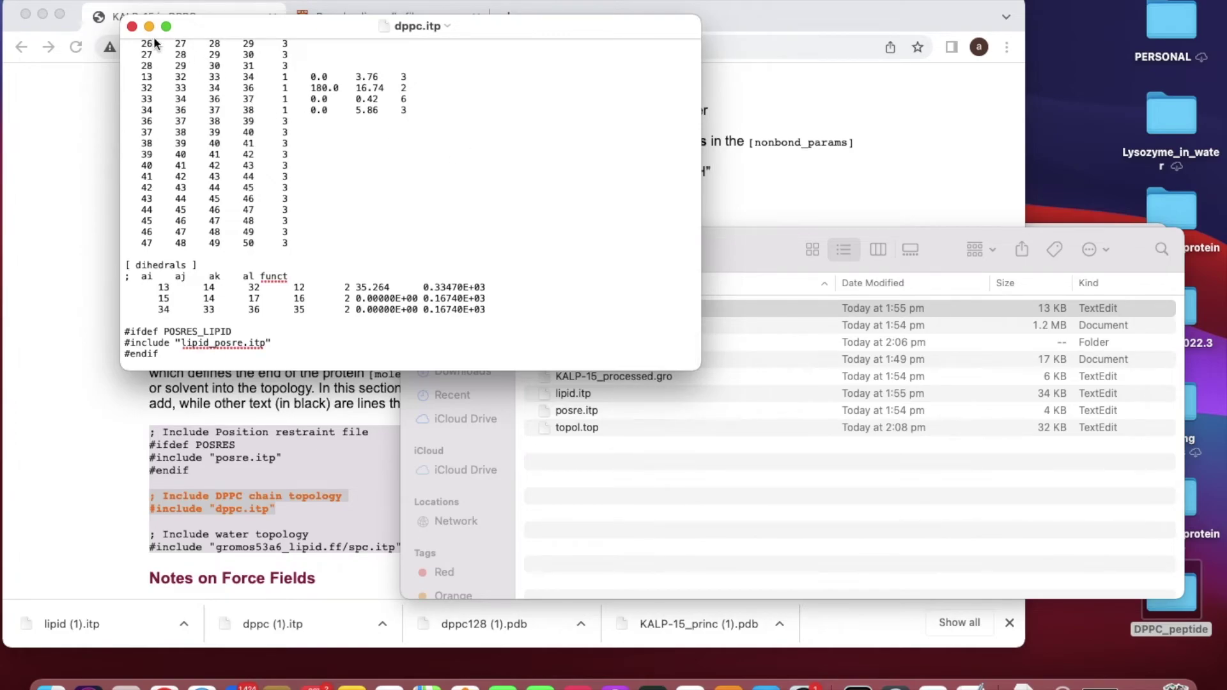
{"action": "left_click", "coordinate": [134, 27]}
- Go from the end of the topology page to 'Next: Building the Unit Cell'
{"action": "left_click", "coordinate": [152, 391]}
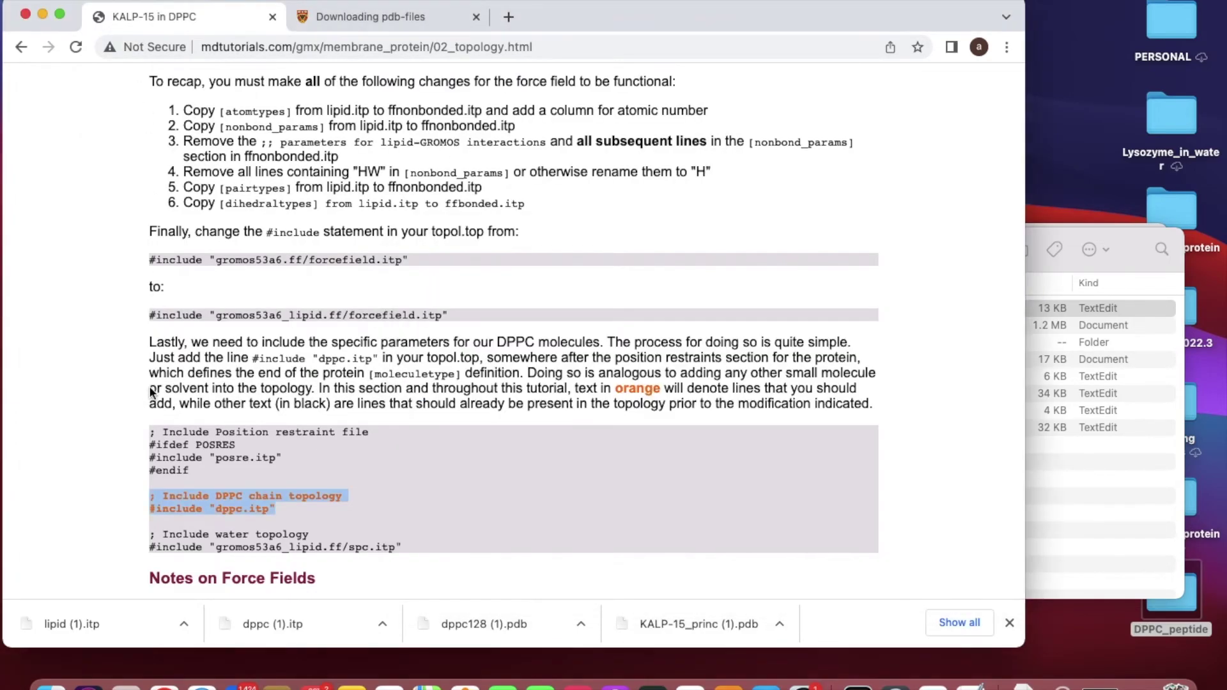
{"action": "scroll", "coordinate": [152, 391], "scroll_direction": "down", "scroll_amount": 15}
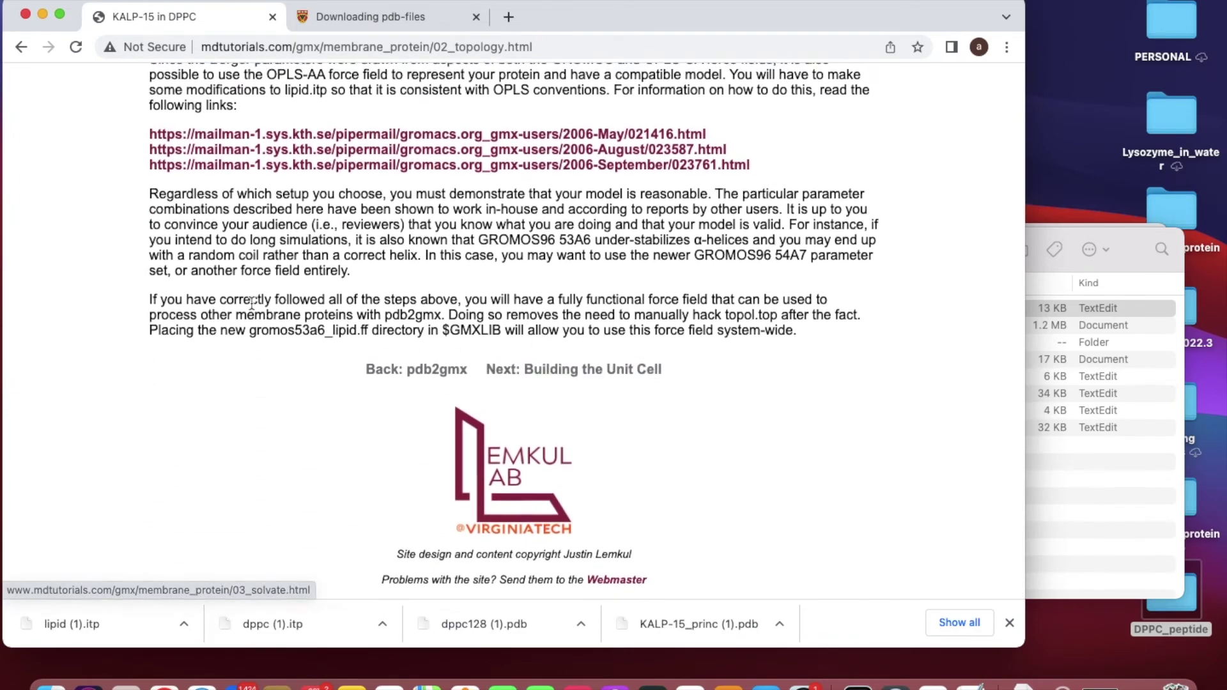
{"action": "scroll", "coordinate": [291, 206], "scroll_direction": "up", "scroll_amount": 3}
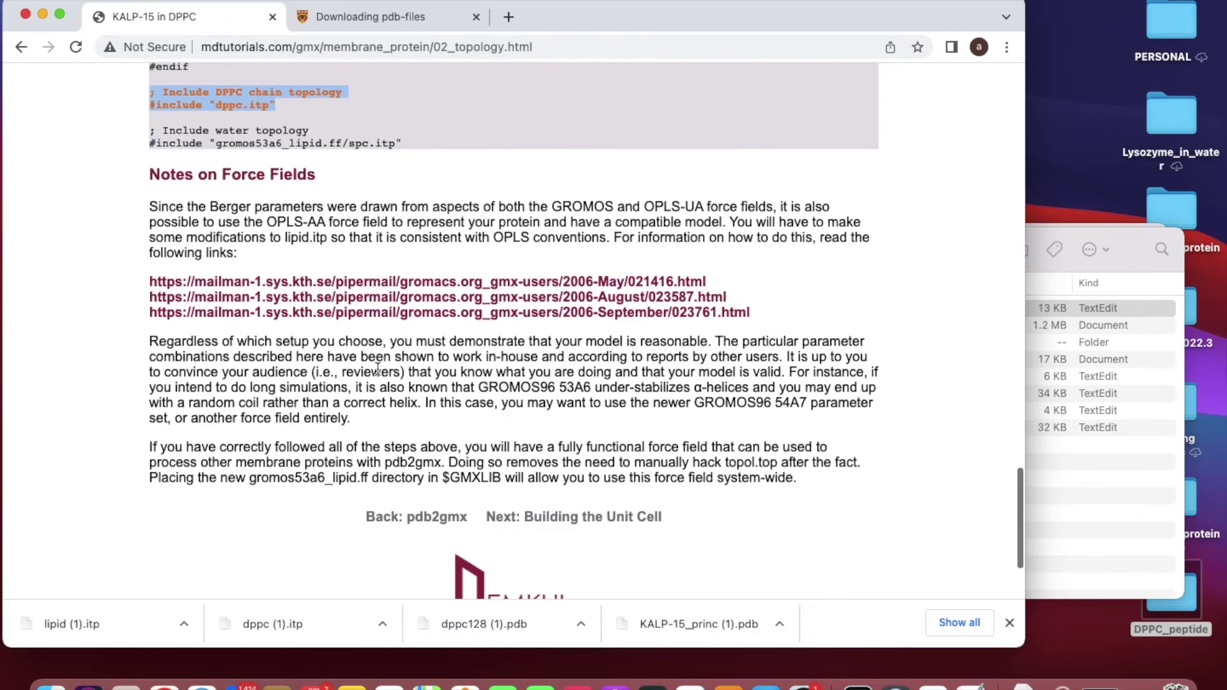
{"action": "scroll", "coordinate": [377, 369], "scroll_direction": "down", "scroll_amount": 3}
{"action": "left_click", "coordinate": [568, 414]}
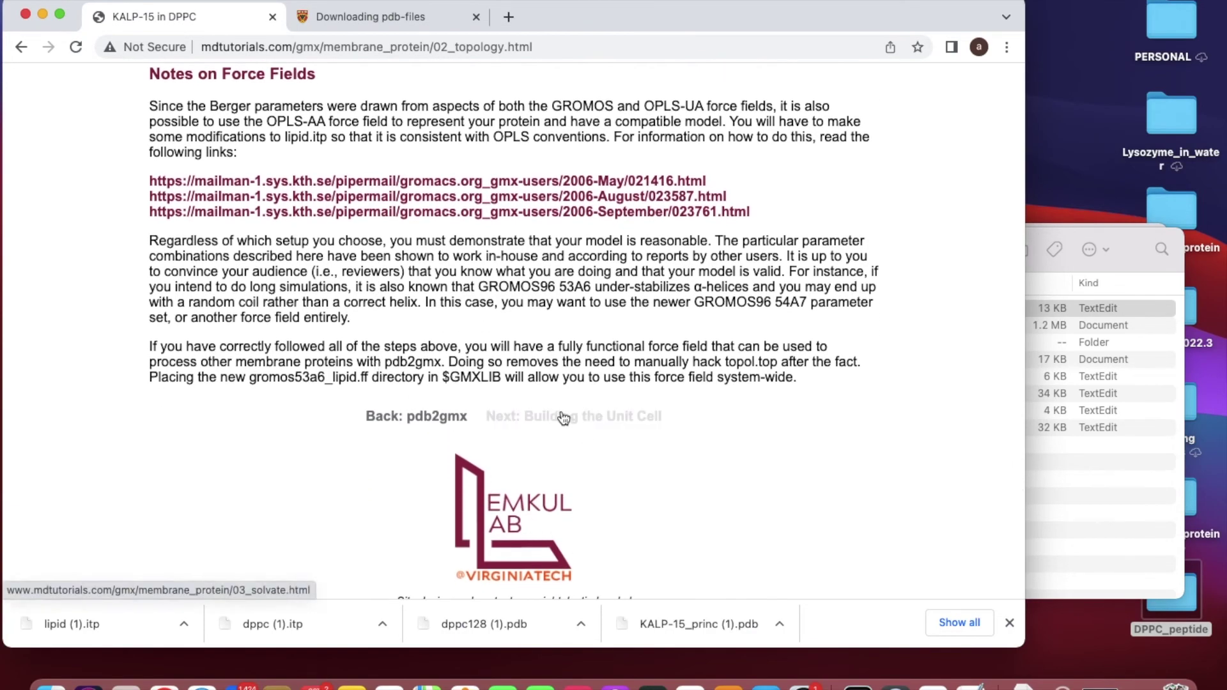
- Scroll through the Step Three unit cell and solvent page with its grompp and trjconv commands
{"action": "scroll", "coordinate": [406, 351], "scroll_direction": "down", "scroll_amount": 5}
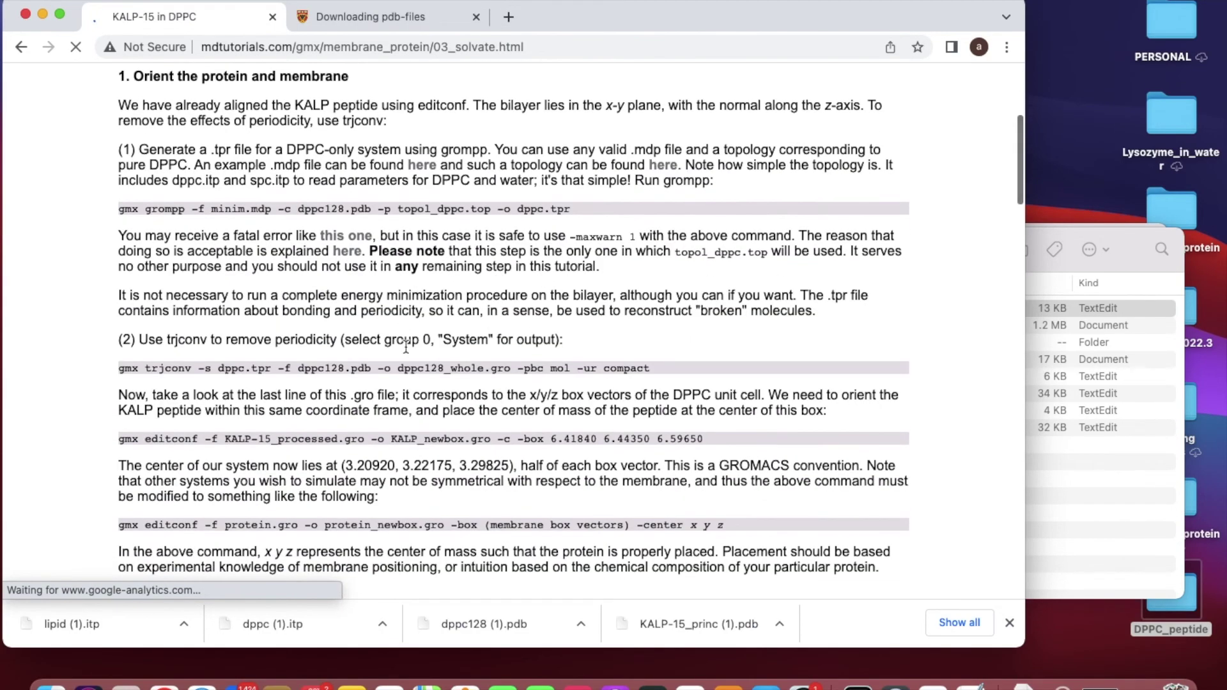
{"action": "scroll", "coordinate": [405, 342], "scroll_direction": "down", "scroll_amount": 5}
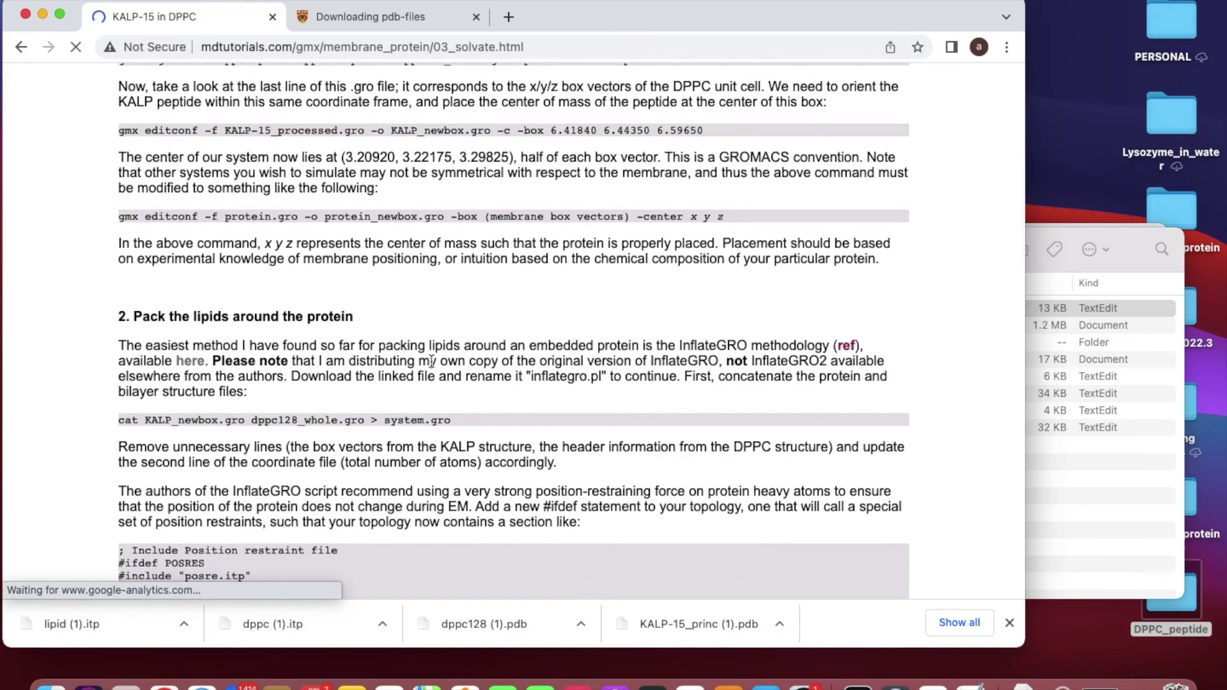
{"action": "scroll", "coordinate": [415, 345], "scroll_direction": "down", "scroll_amount": 20}
{"action": "scroll", "coordinate": [431, 361], "scroll_direction": "down", "scroll_amount": 15}
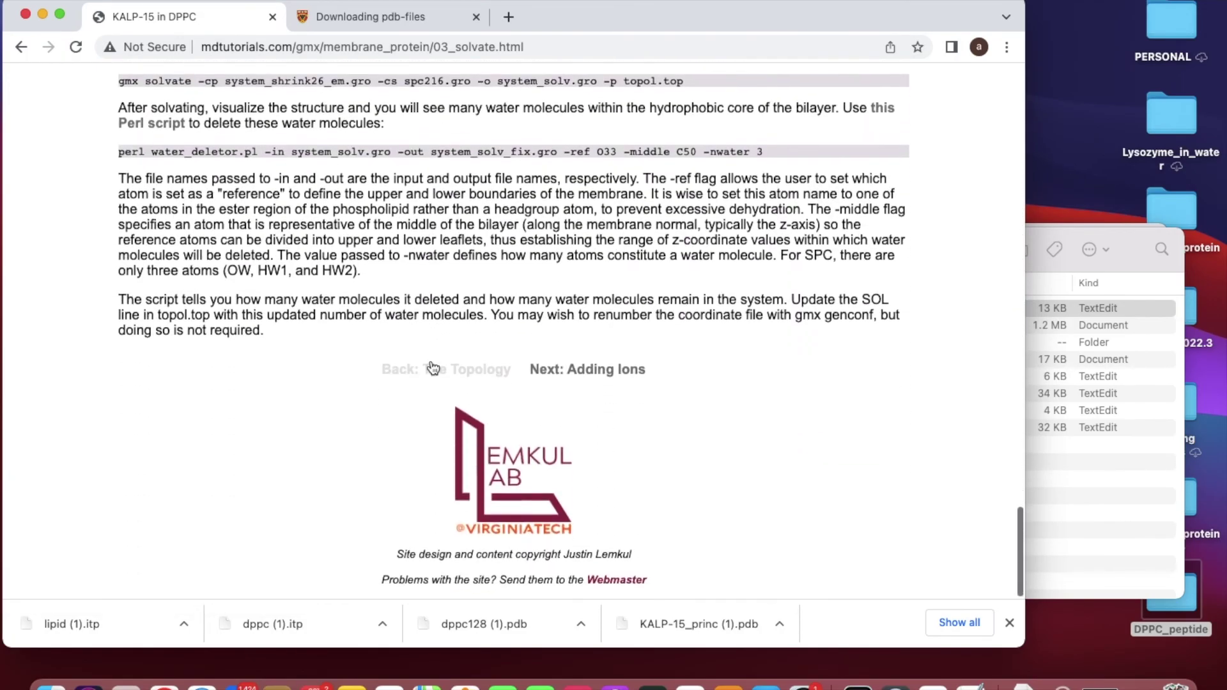
{"action": "scroll", "coordinate": [431, 361], "scroll_direction": "up", "scroll_amount": 15}
{"action": "scroll", "coordinate": [431, 361], "scroll_direction": "up", "scroll_amount": 10}
{"action": "scroll", "coordinate": [431, 361], "scroll_direction": "up", "scroll_amount": 20}
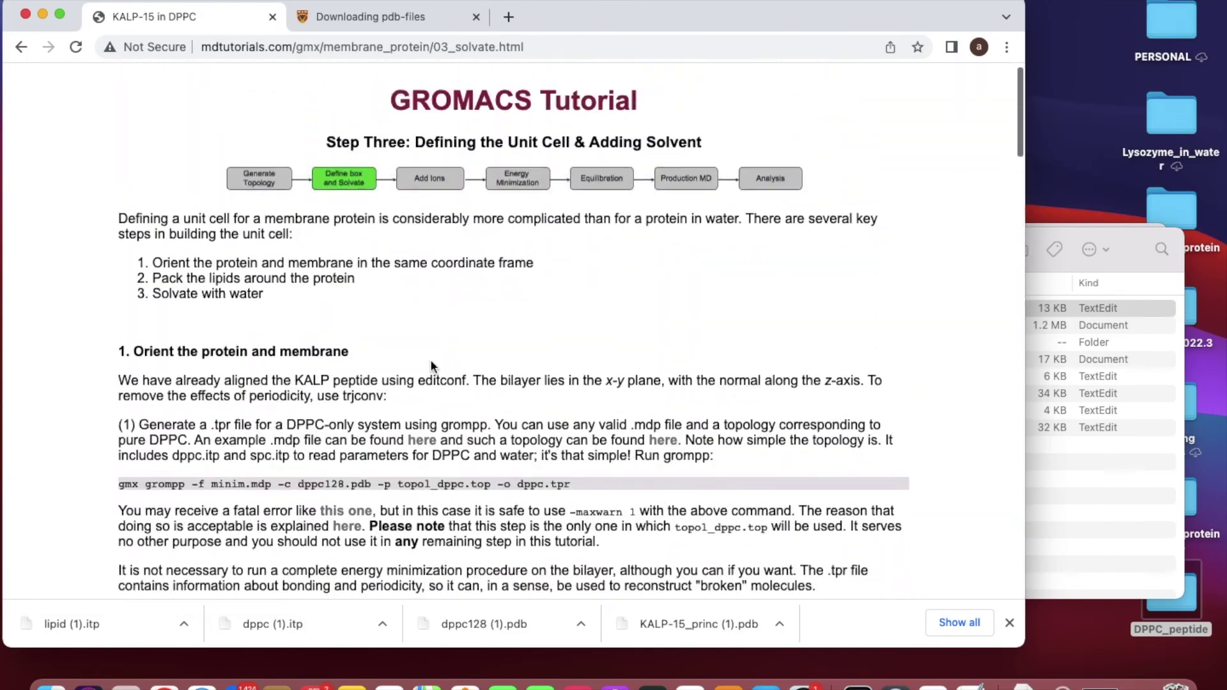